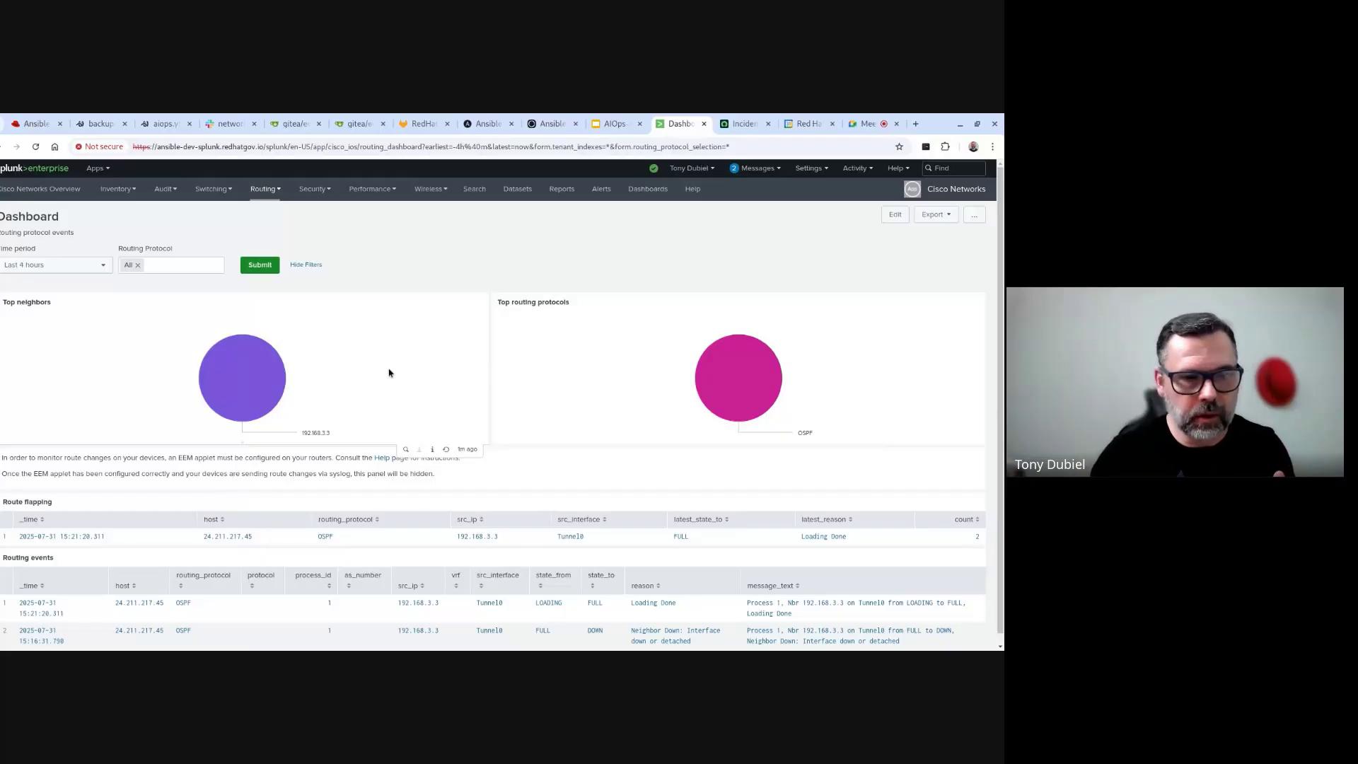
- Refresh the Splunk dashboard, then SSH into router rtr1 from the code-server terminal
{"action": "scroll", "coordinate": [377, 437], "scroll_direction": "down", "scroll_amount": 1}
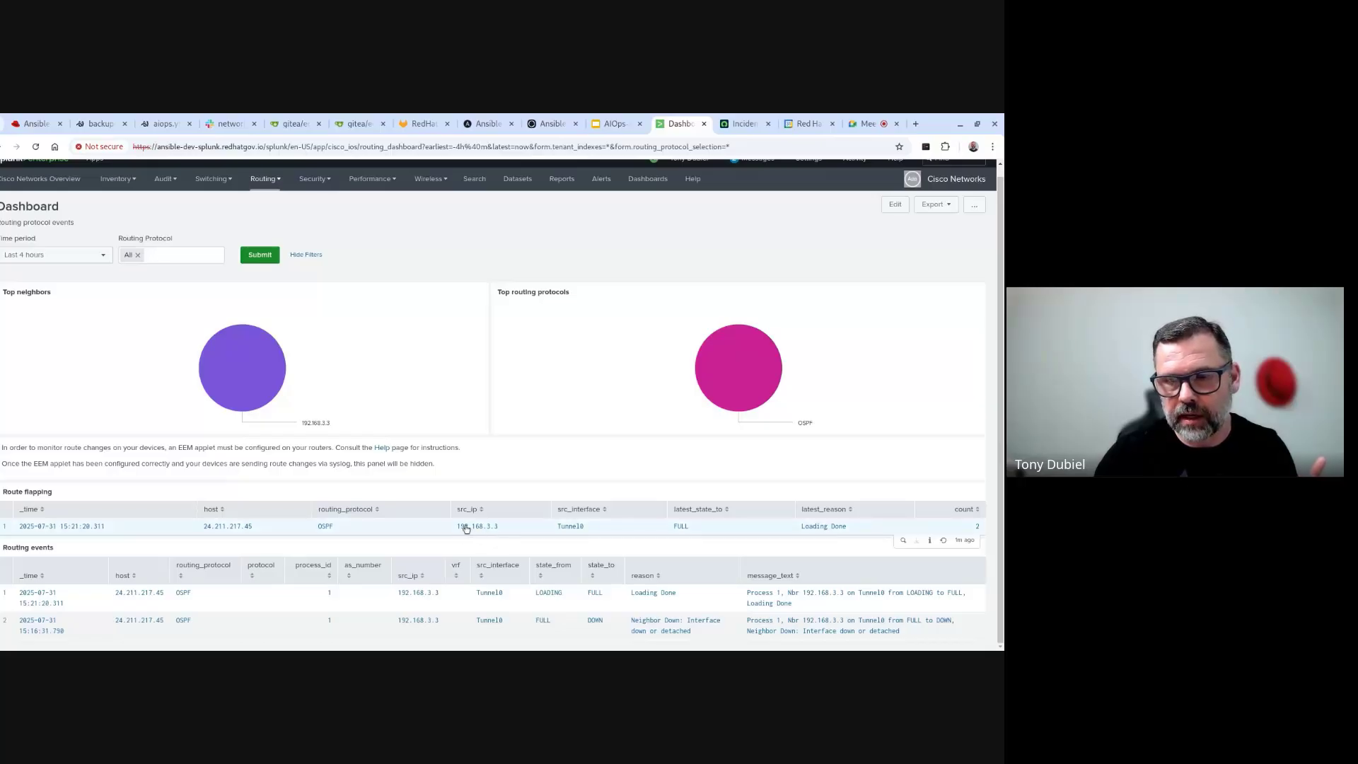
{"action": "left_click", "coordinate": [35, 147]}
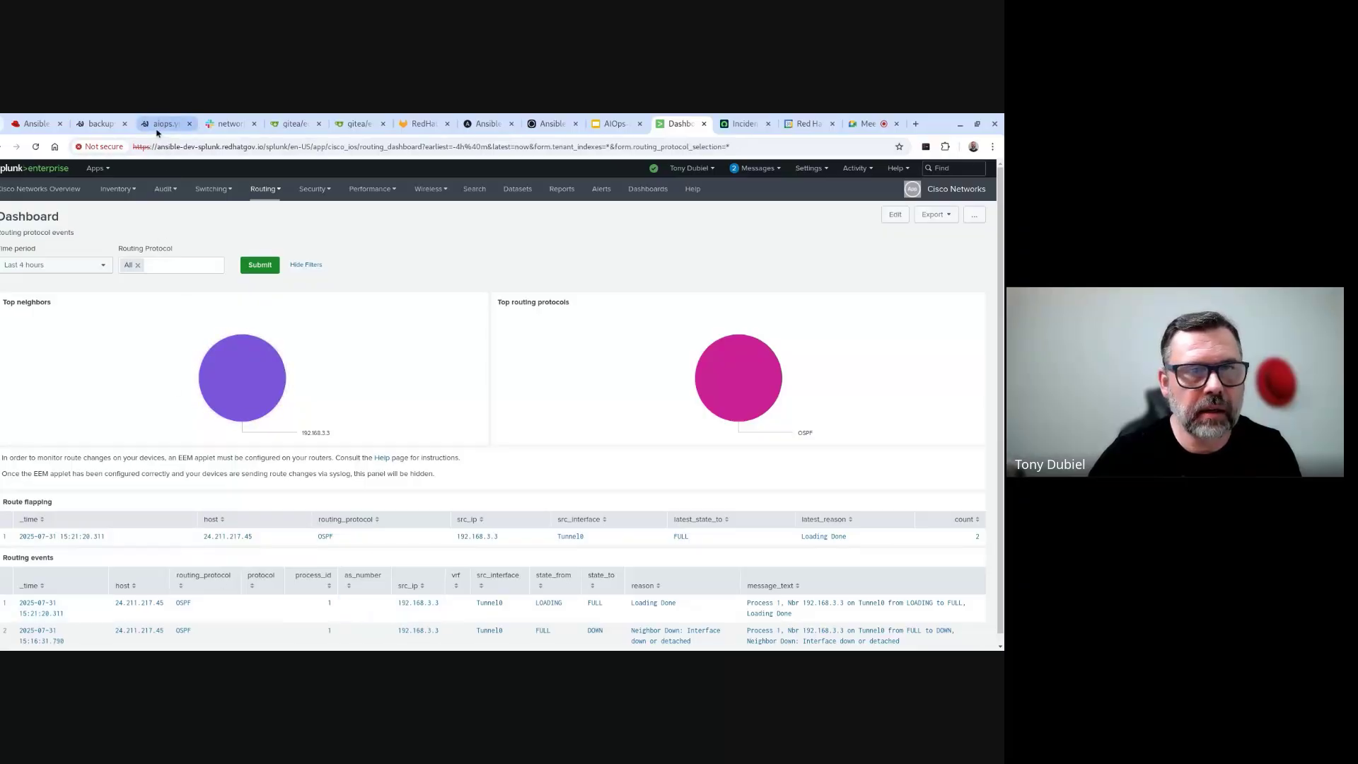
{"action": "left_click", "coordinate": [94, 125]}
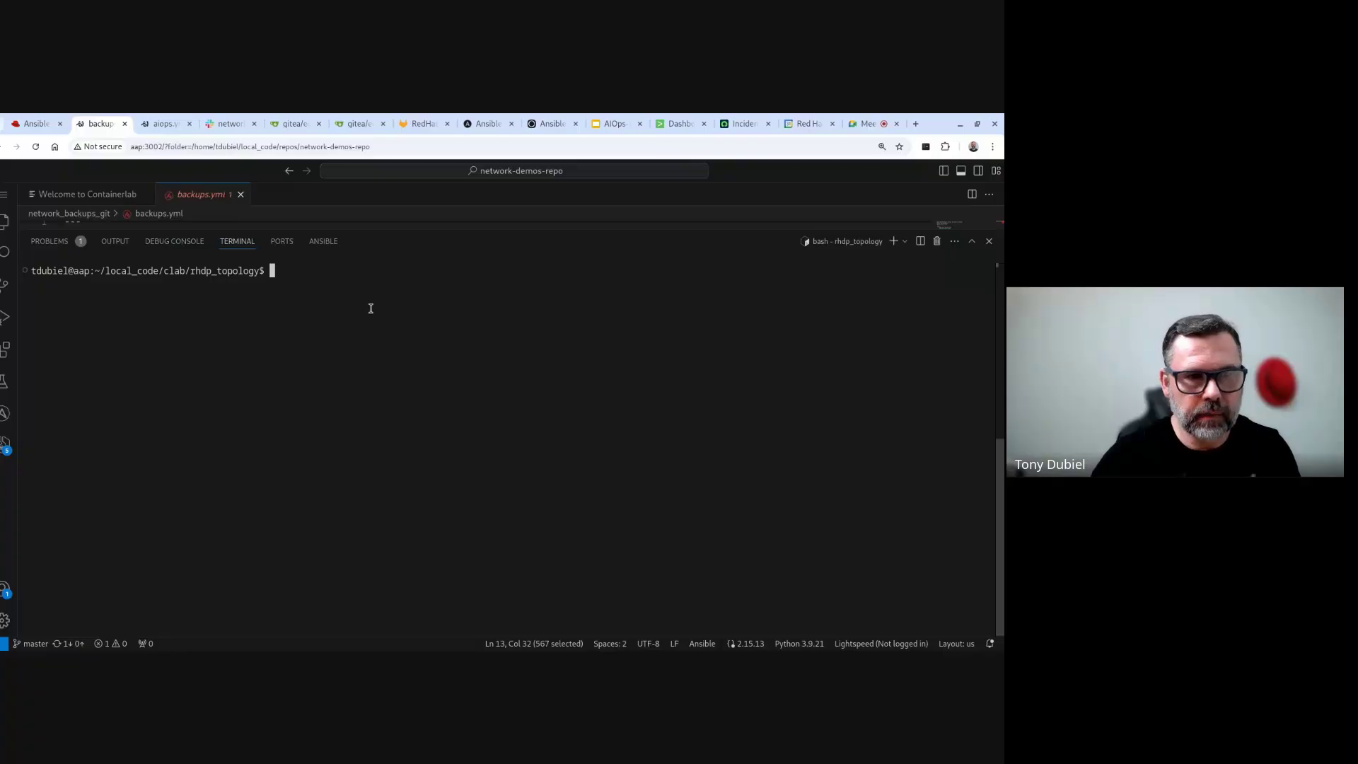
{"action": "type", "text": "clear"}
{"action": "key", "text": "Up"}
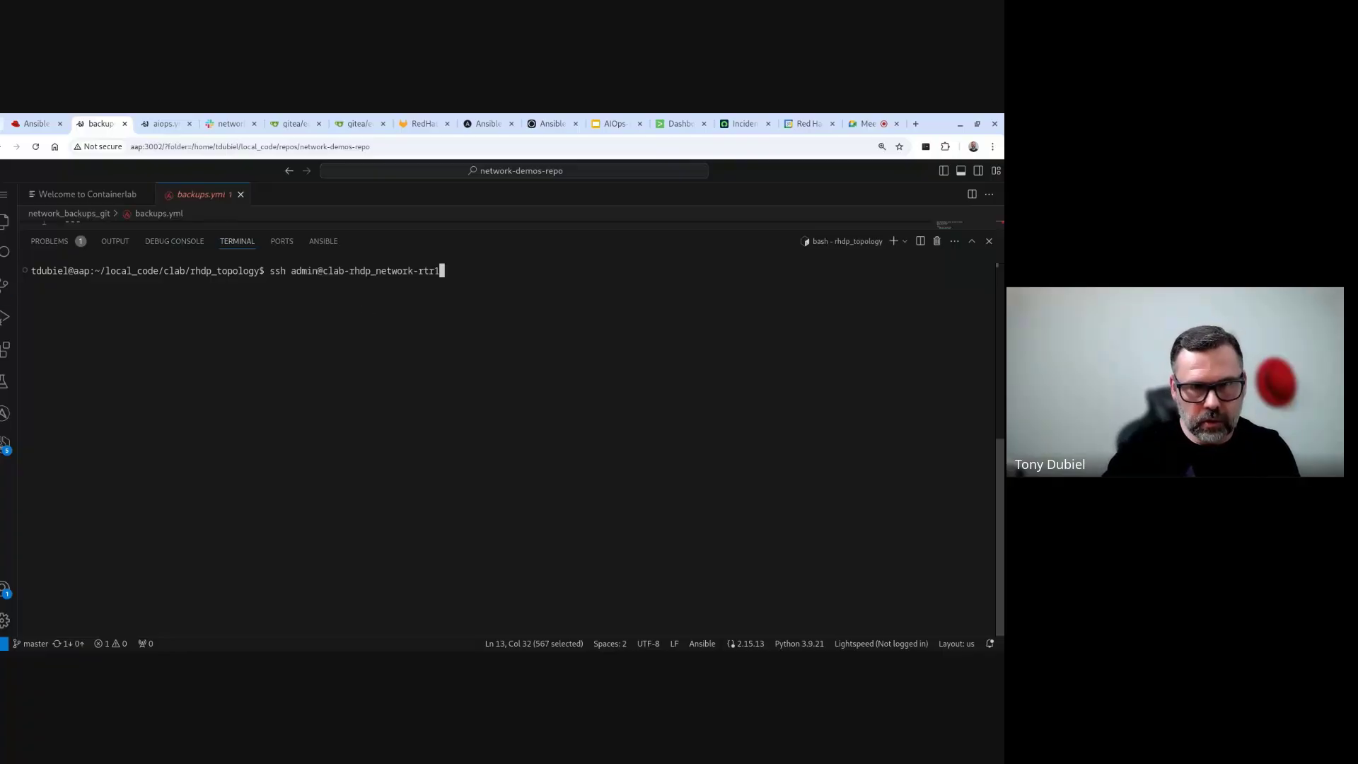
{"action": "key", "text": "Return"}
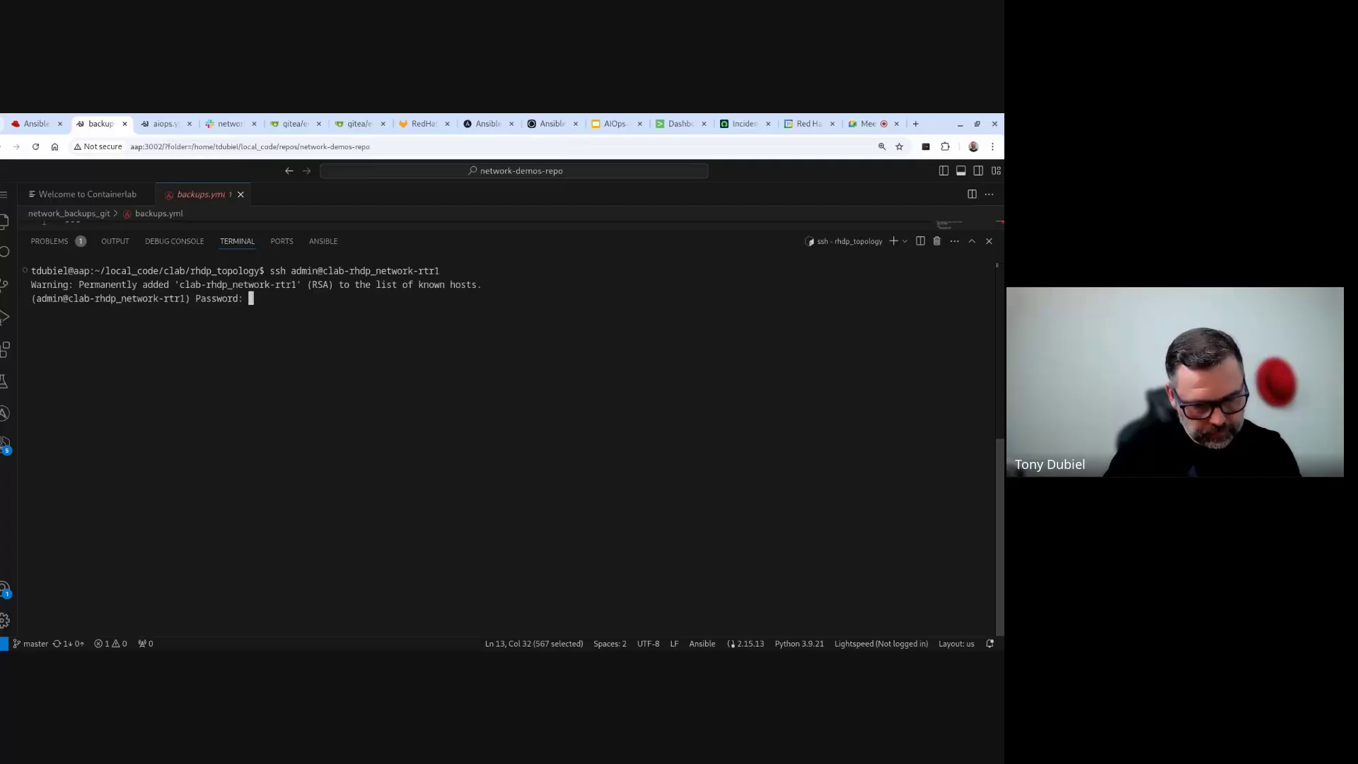
{"action": "key", "text": "Return"}
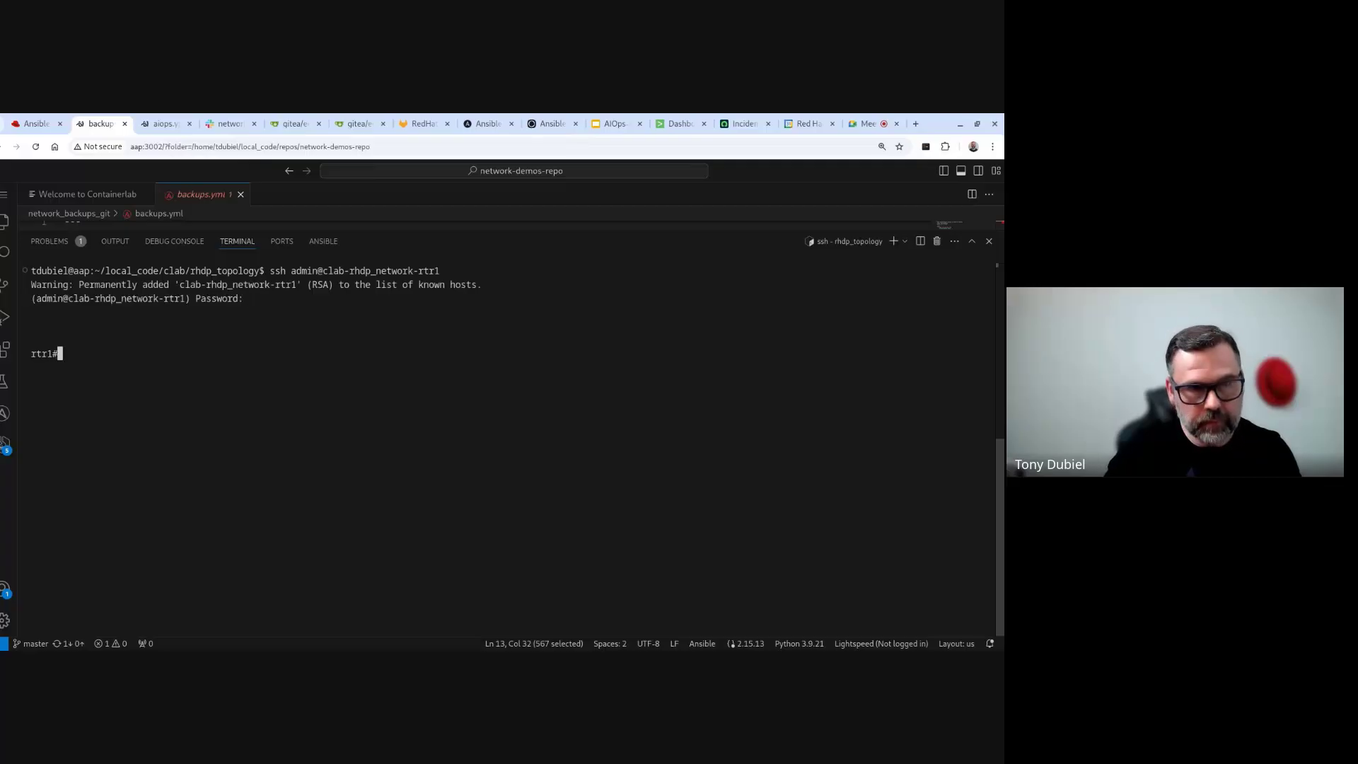
- Check rtr1's interfaces with 'sh ip int br' and its OSPF neighbors with 'sh ip ospf neighbor'
{"action": "type", "text": "sh ip "}
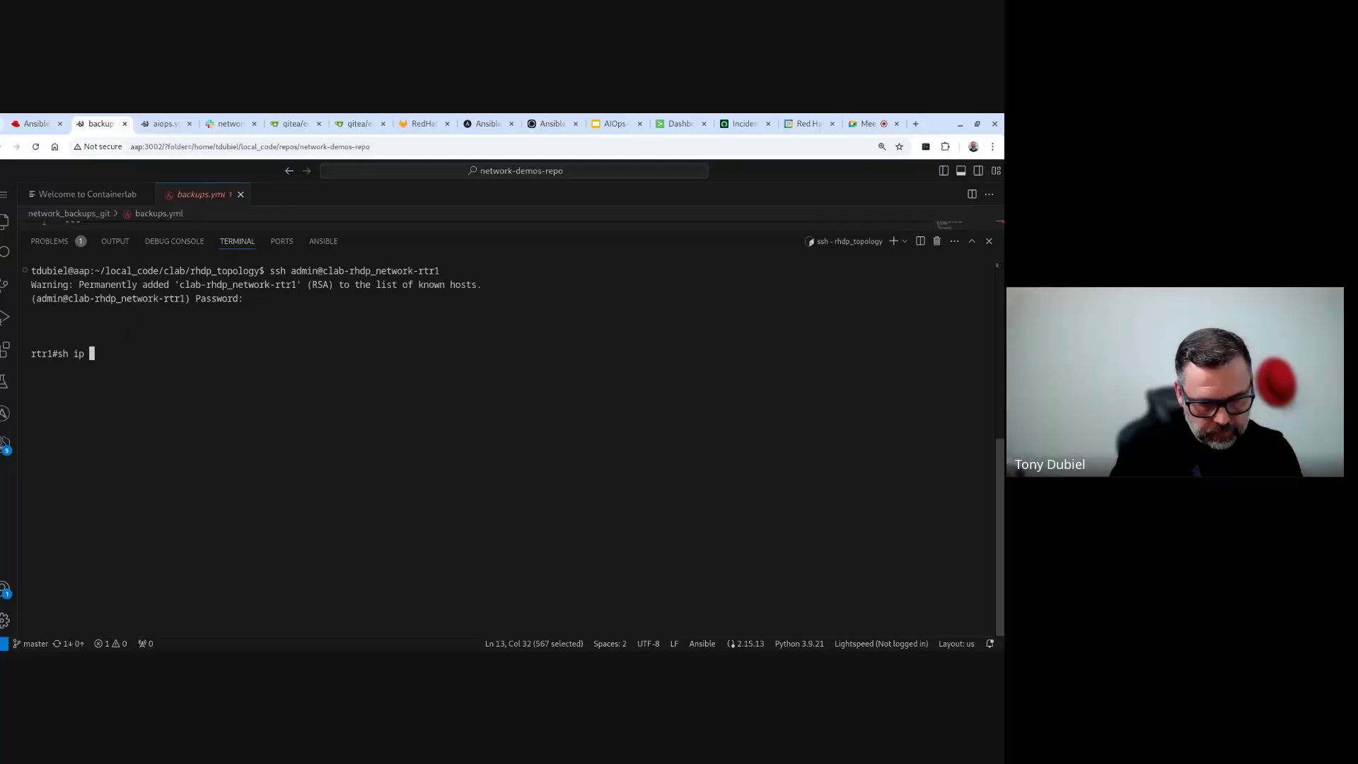
{"action": "type", "text": "int br"}
{"action": "key", "text": "Return"}
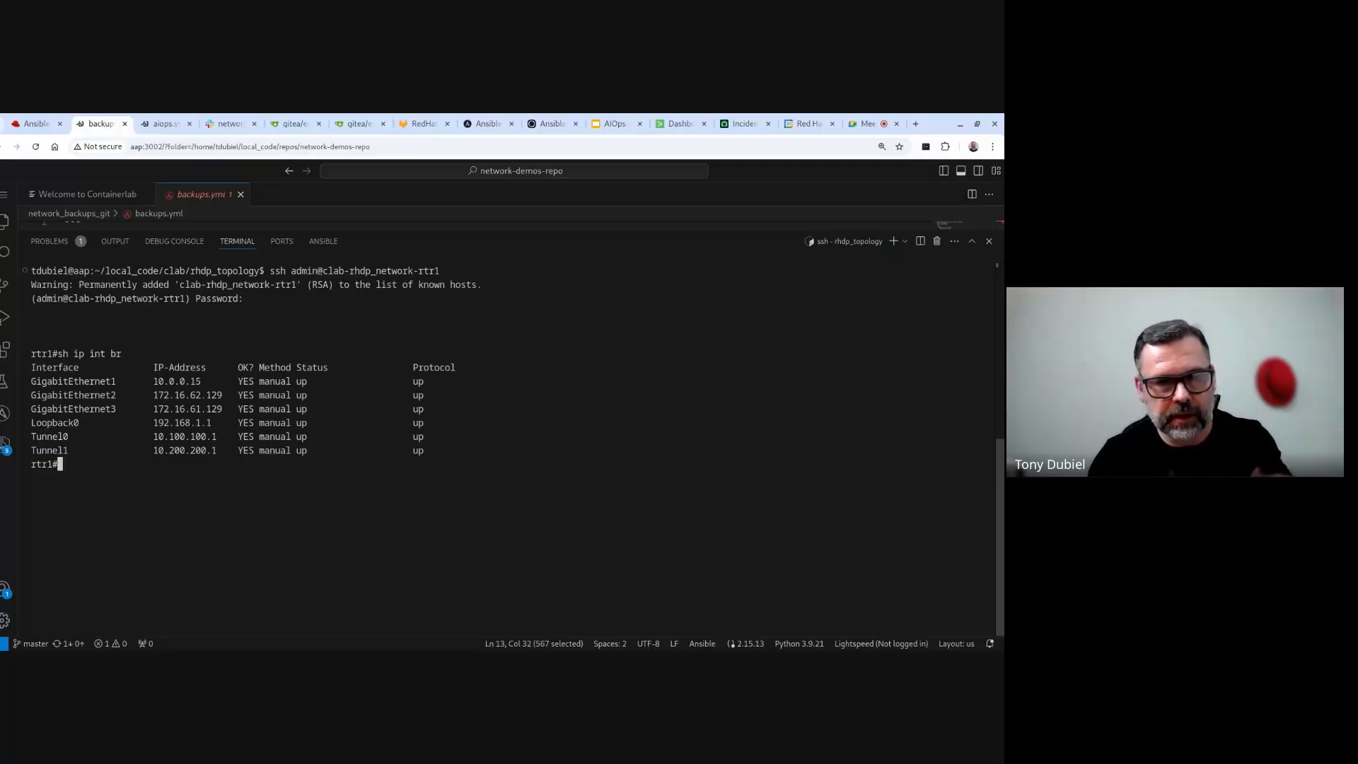
{"action": "type", "text": "sh"}
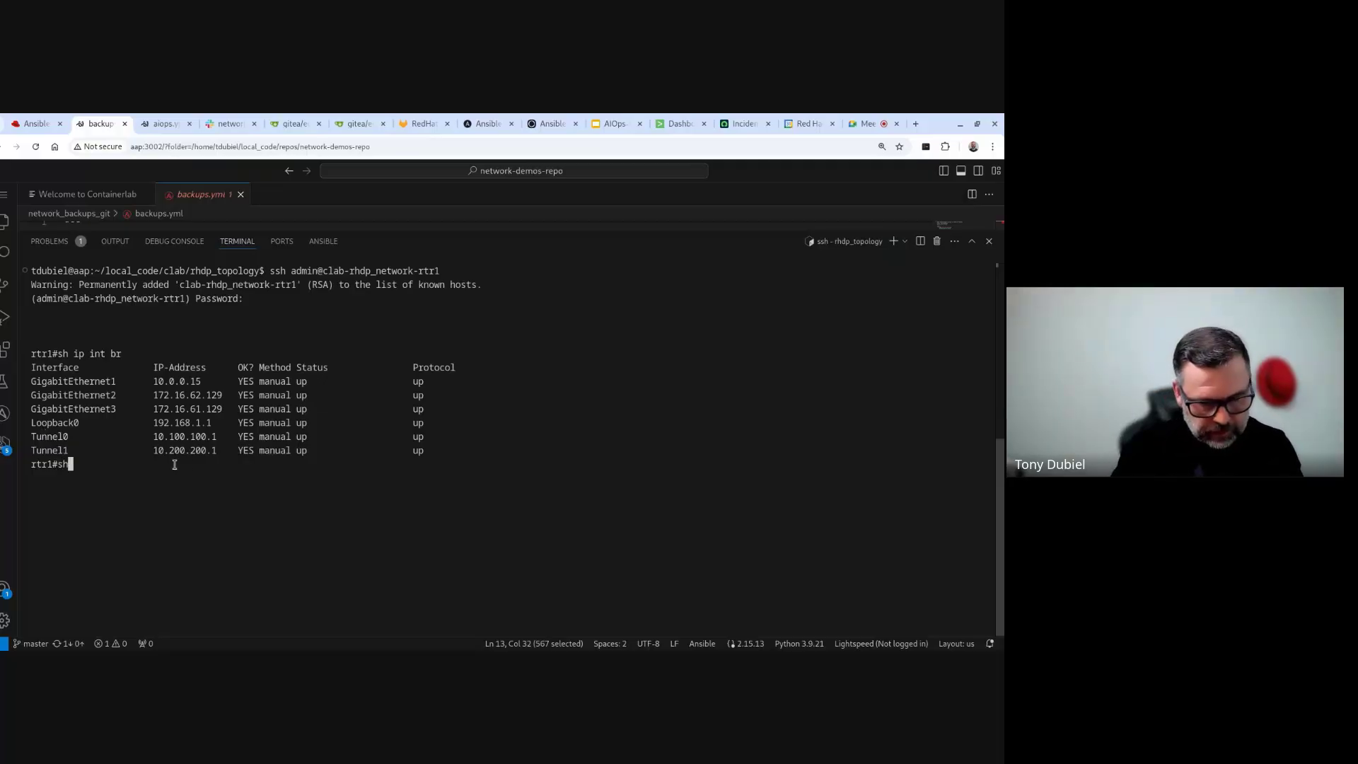
{"action": "type", "text": " ip ospf "}
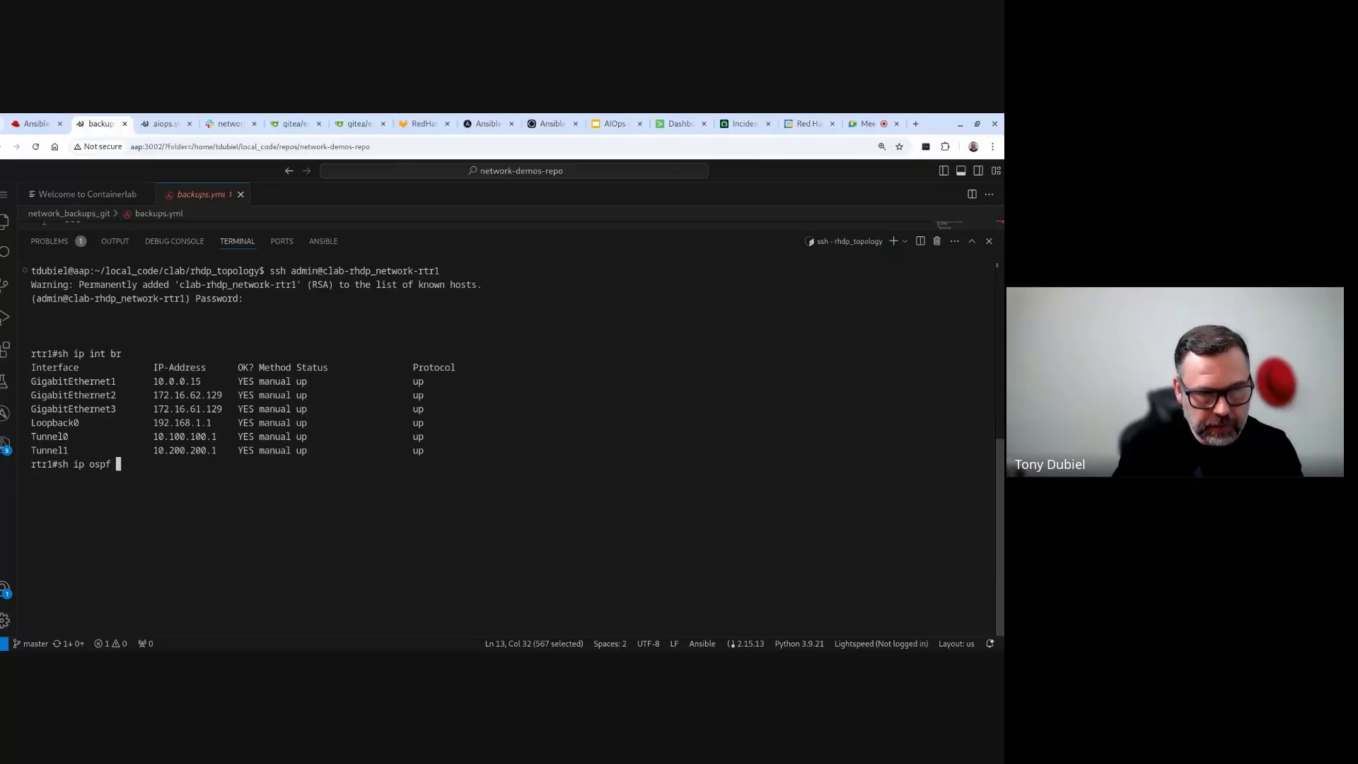
{"action": "type", "text": "ne"}
{"action": "key", "text": "Tab"}
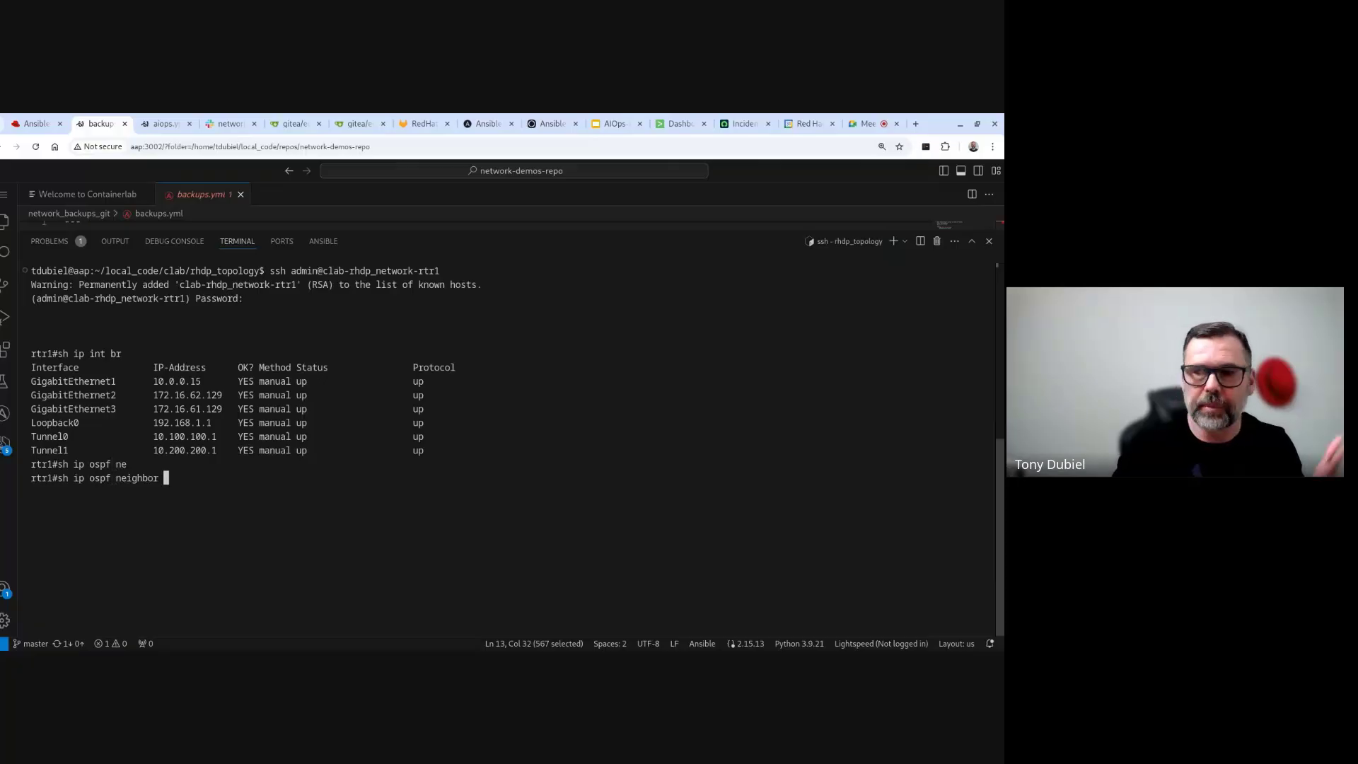
{"action": "key", "text": "Return"}
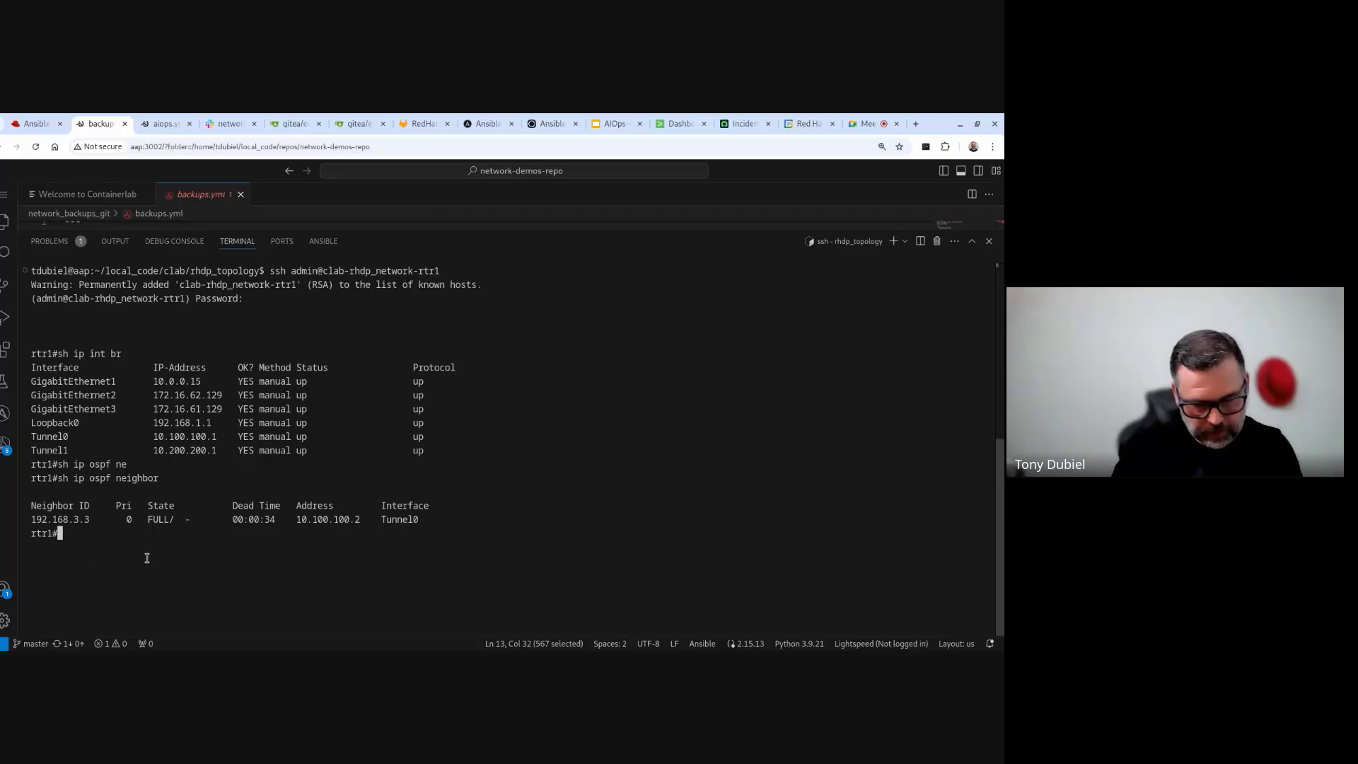
- Shut down Tunnel0 on rtr1 using 'conf t', 'int tu0' and 'shut', then return to Splunk
{"action": "type", "text": "conf t"}
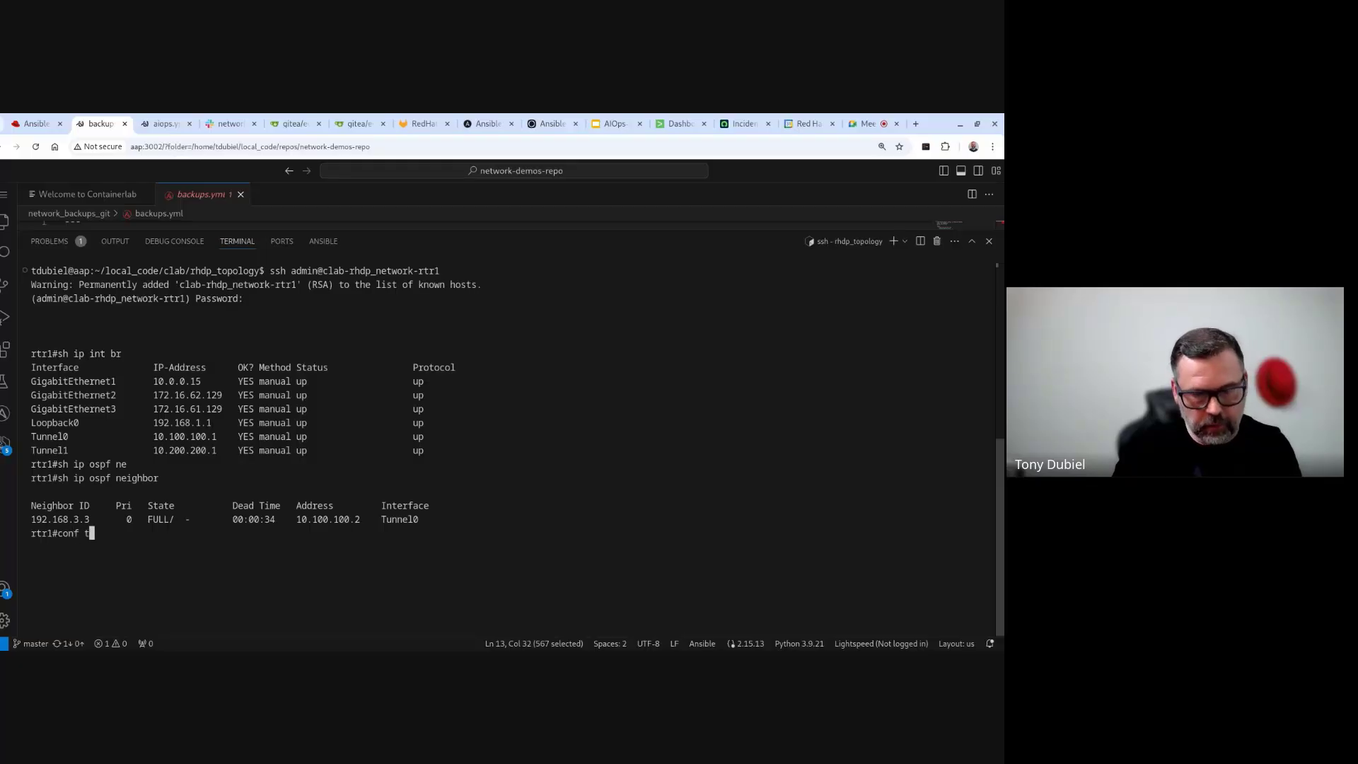
{"action": "key", "text": "Return"}
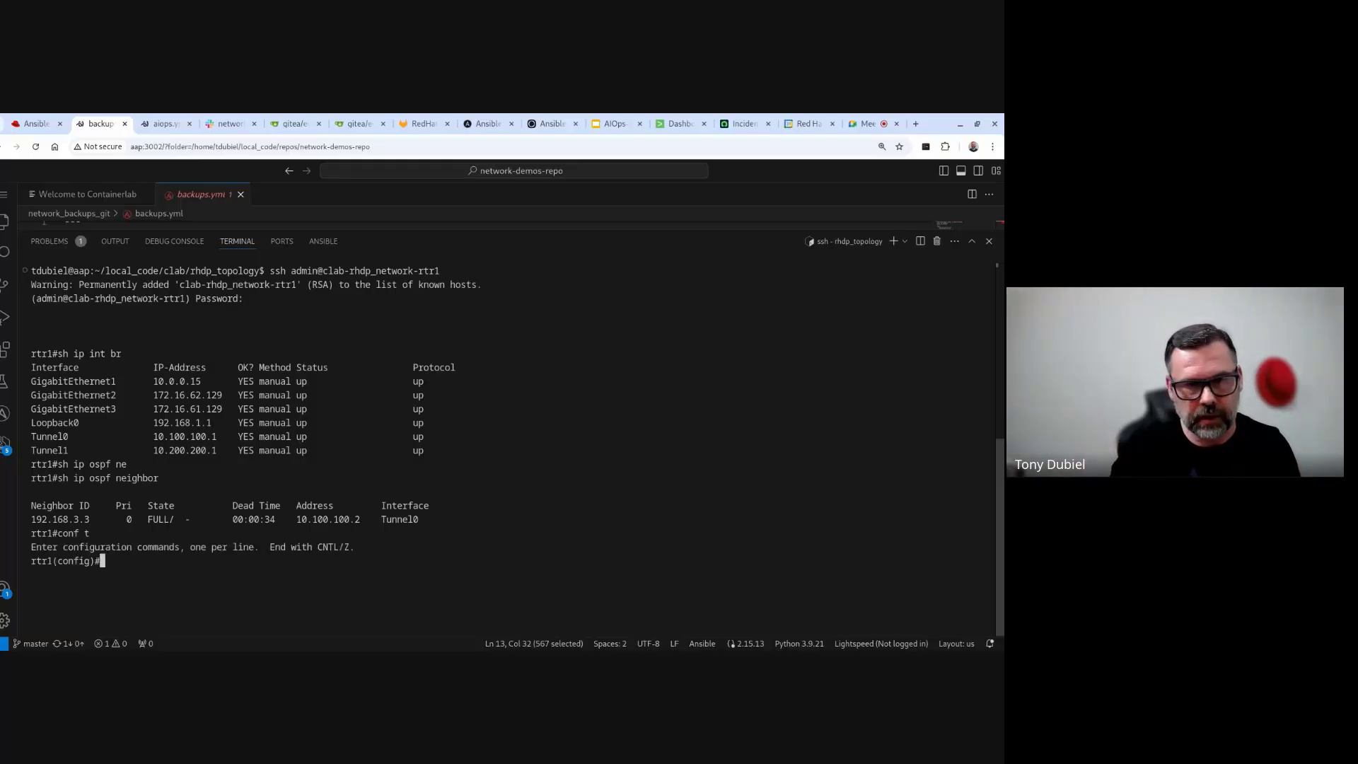
{"action": "type", "text": "int u0"}
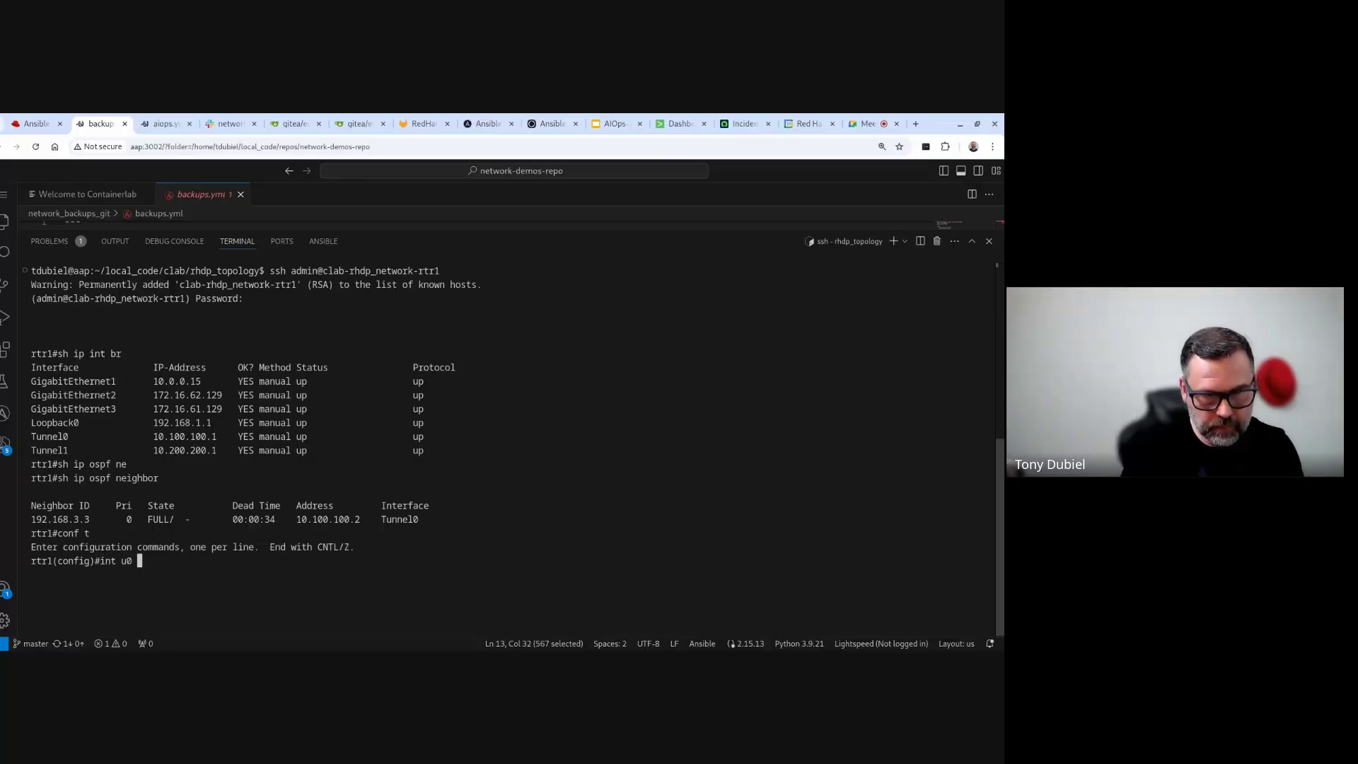
{"action": "key", "text": "BackSpace"}
{"action": "key", "text": "BackSpace"}
{"action": "key", "text": "BackSpace"}
{"action": "type", "text": "tu0"}
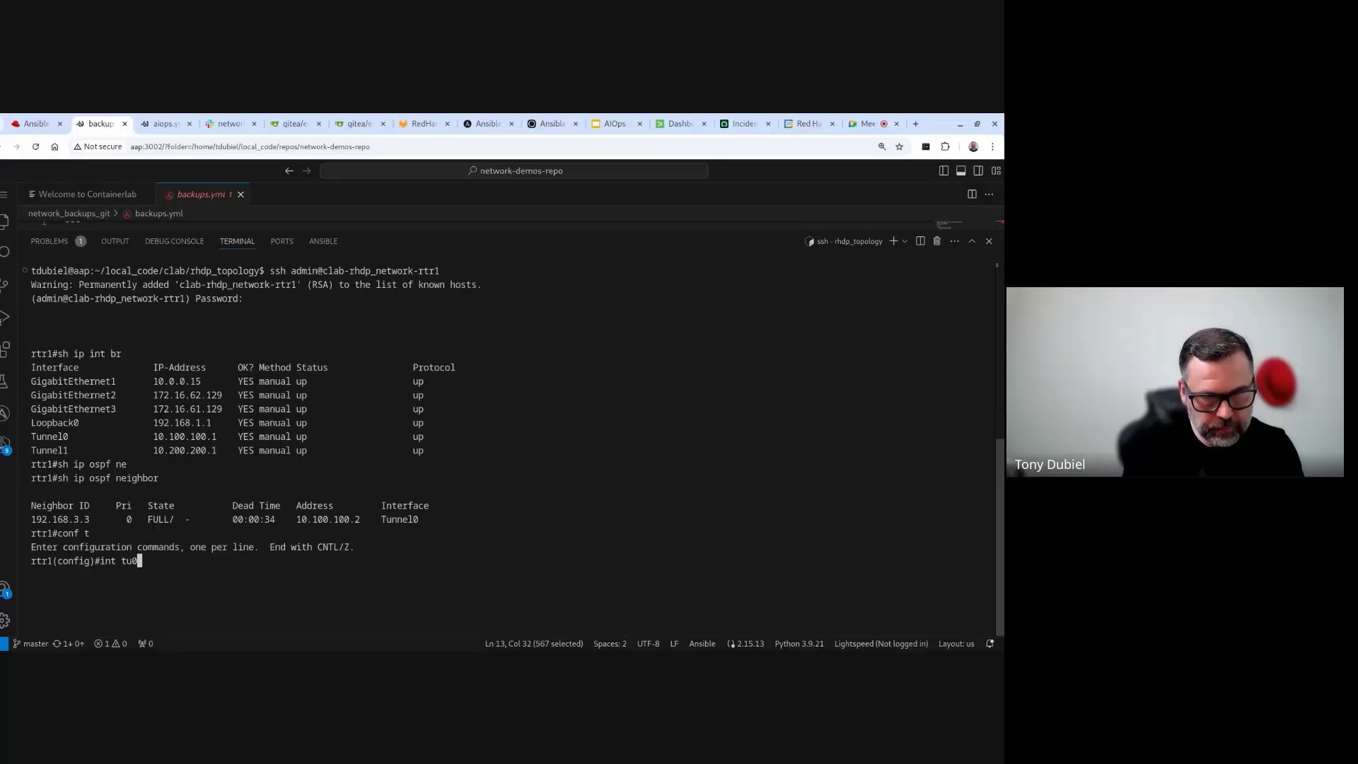
{"action": "key", "text": "Return"}
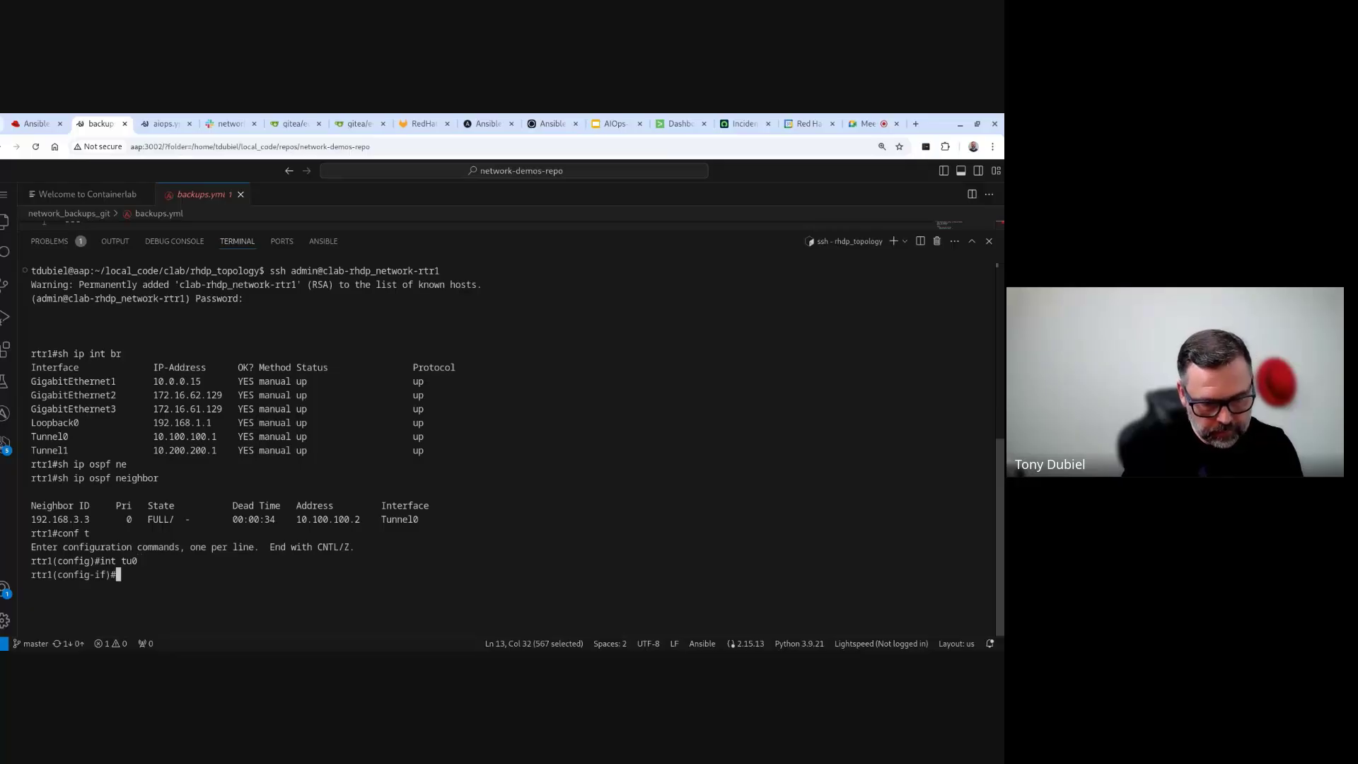
{"action": "type", "text": "shut"}
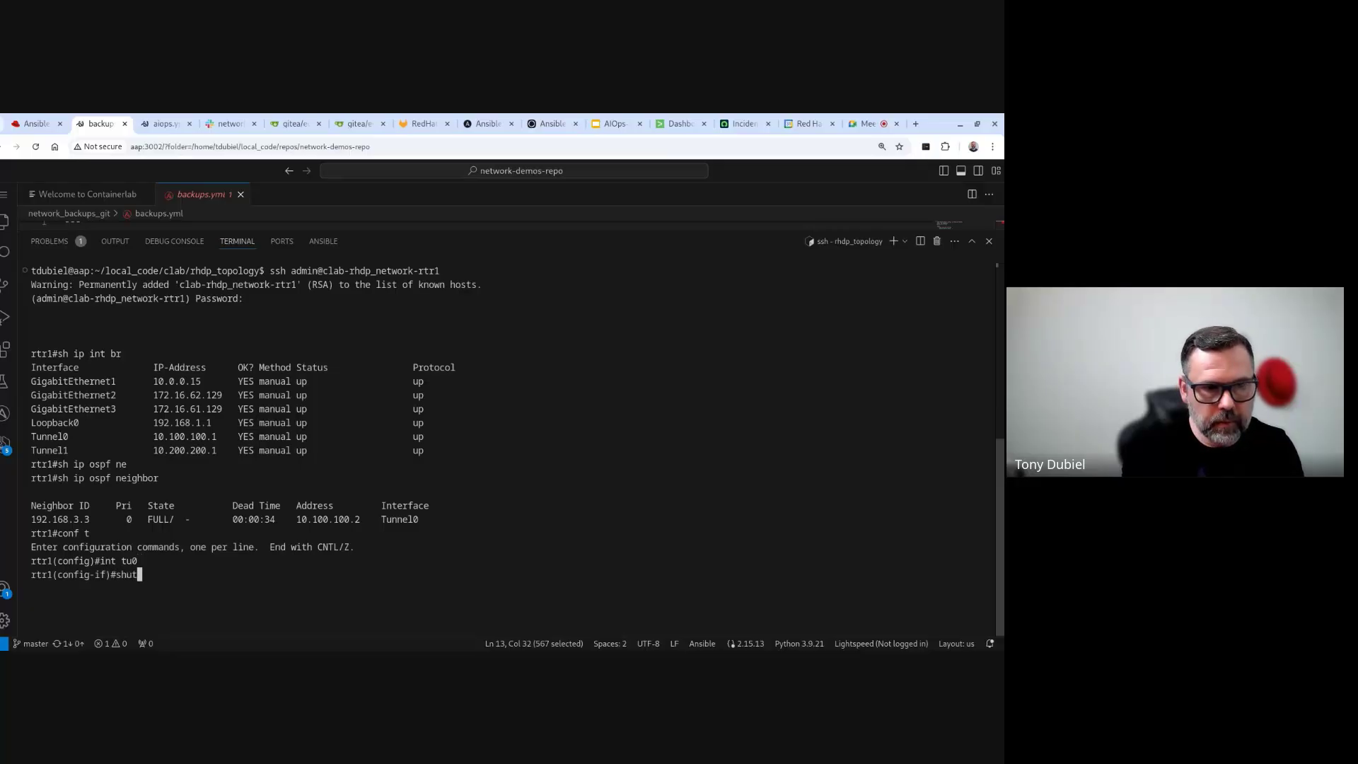
{"action": "key", "text": "Return"}
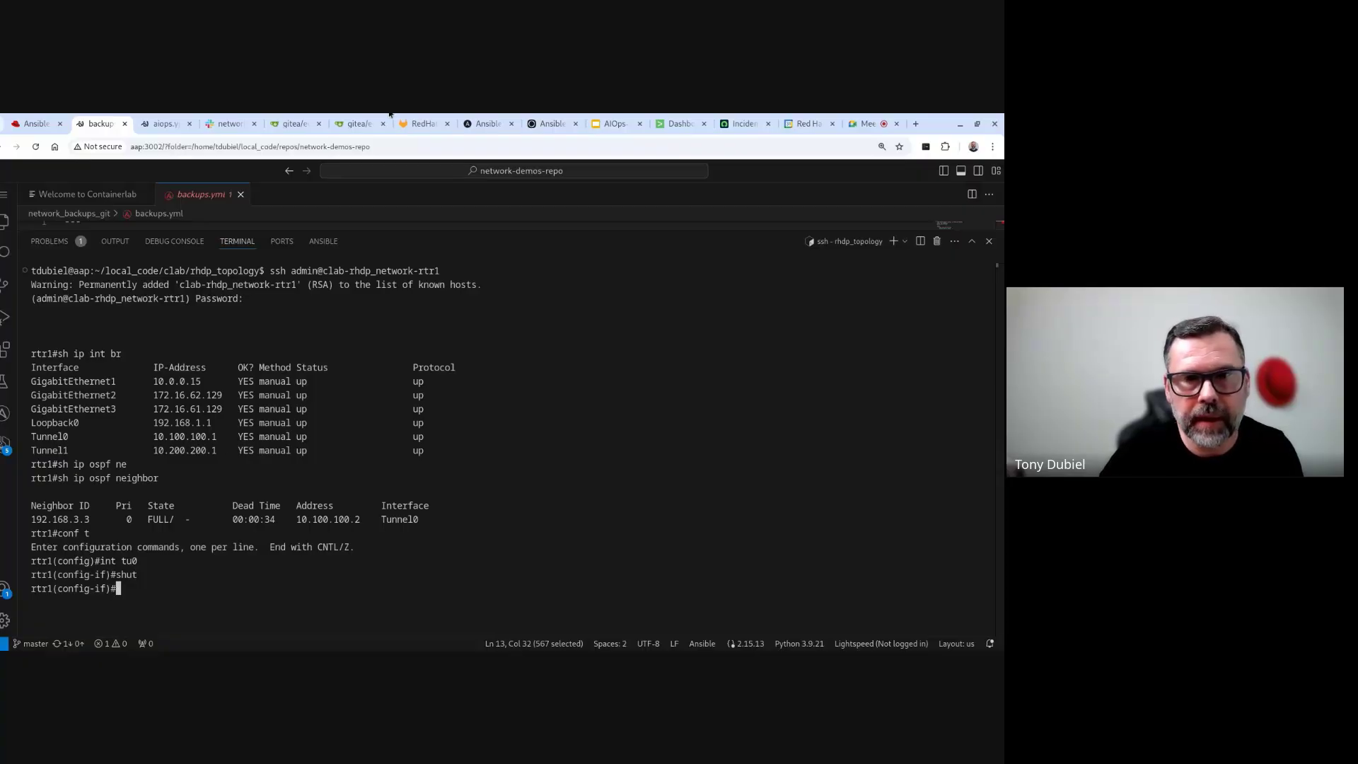
{"action": "left_click", "coordinate": [690, 126]}
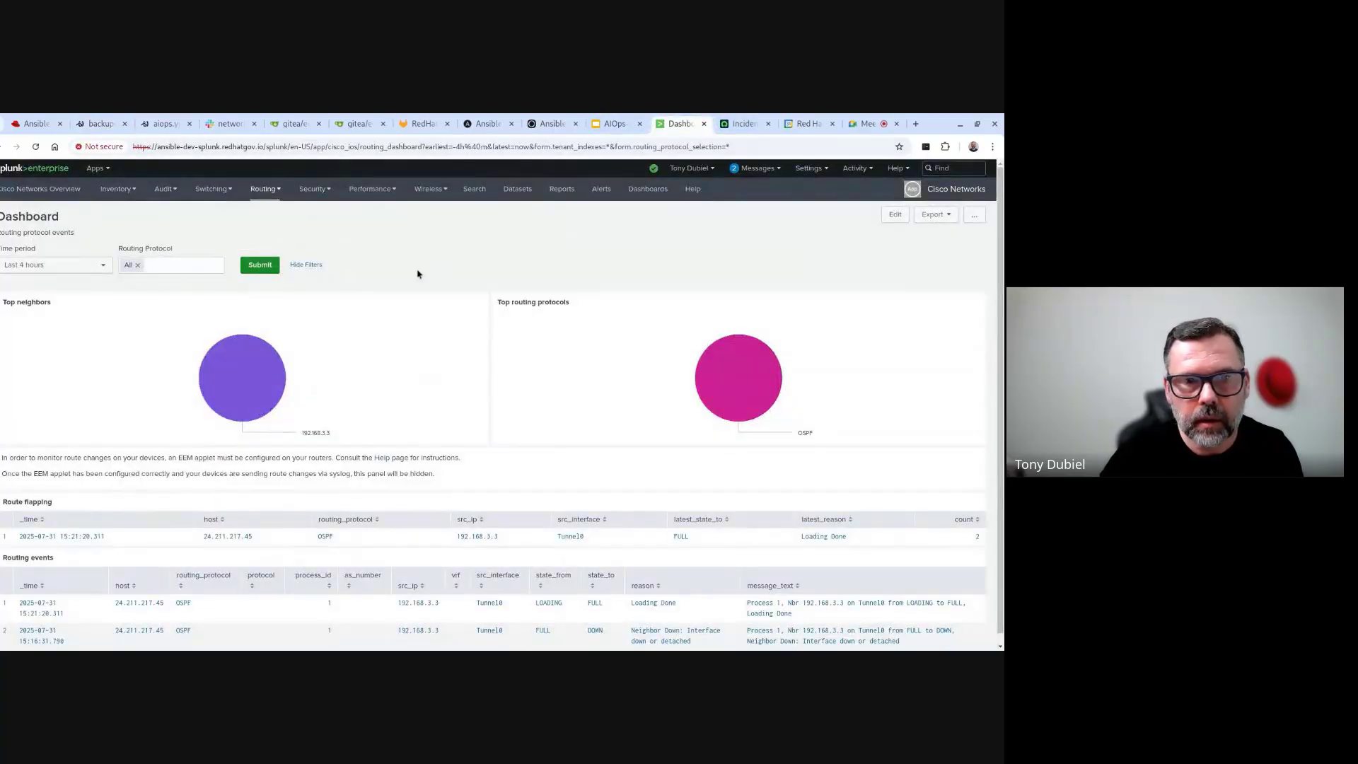
- Reload the Splunk dashboard to reveal the Tunnel0 neighbor DOWN event, then switch to Ansible
{"action": "left_click", "coordinate": [35, 147]}
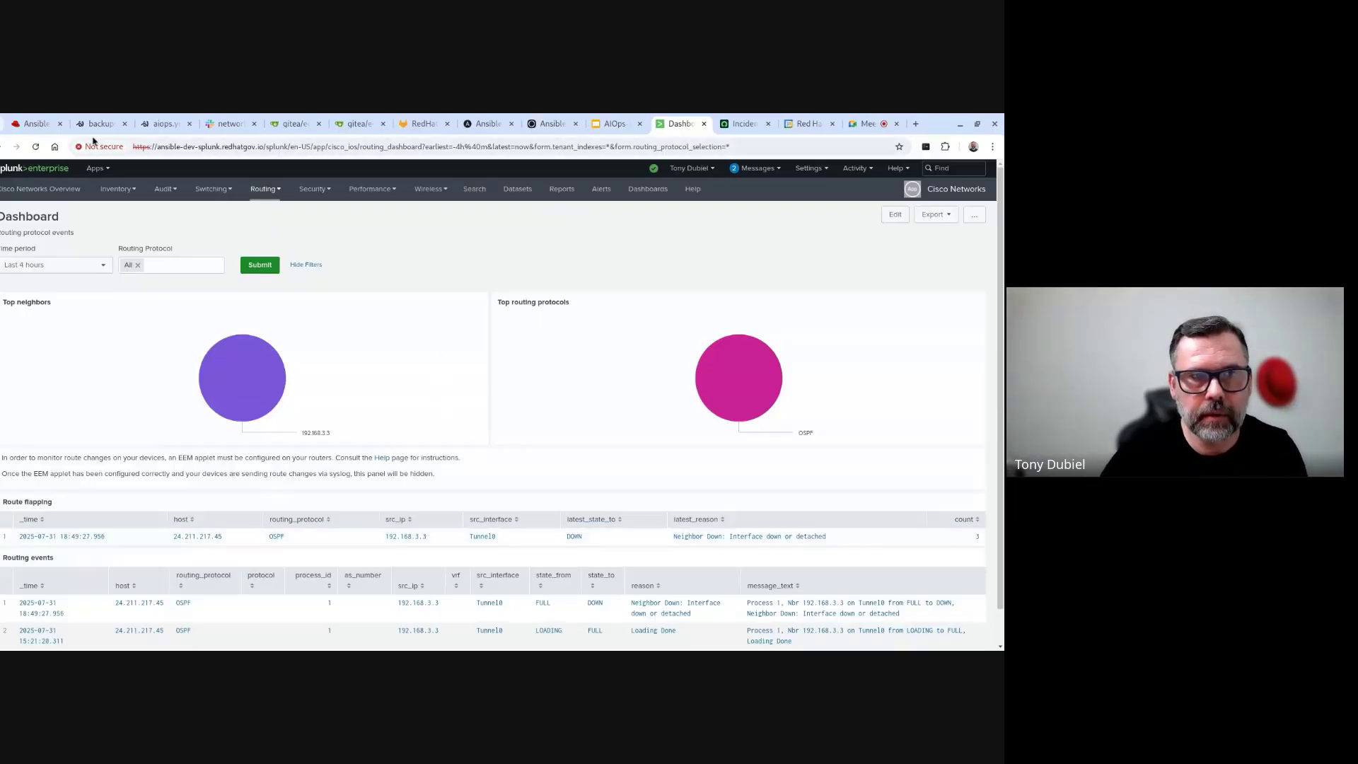
{"action": "left_click", "coordinate": [39, 124]}
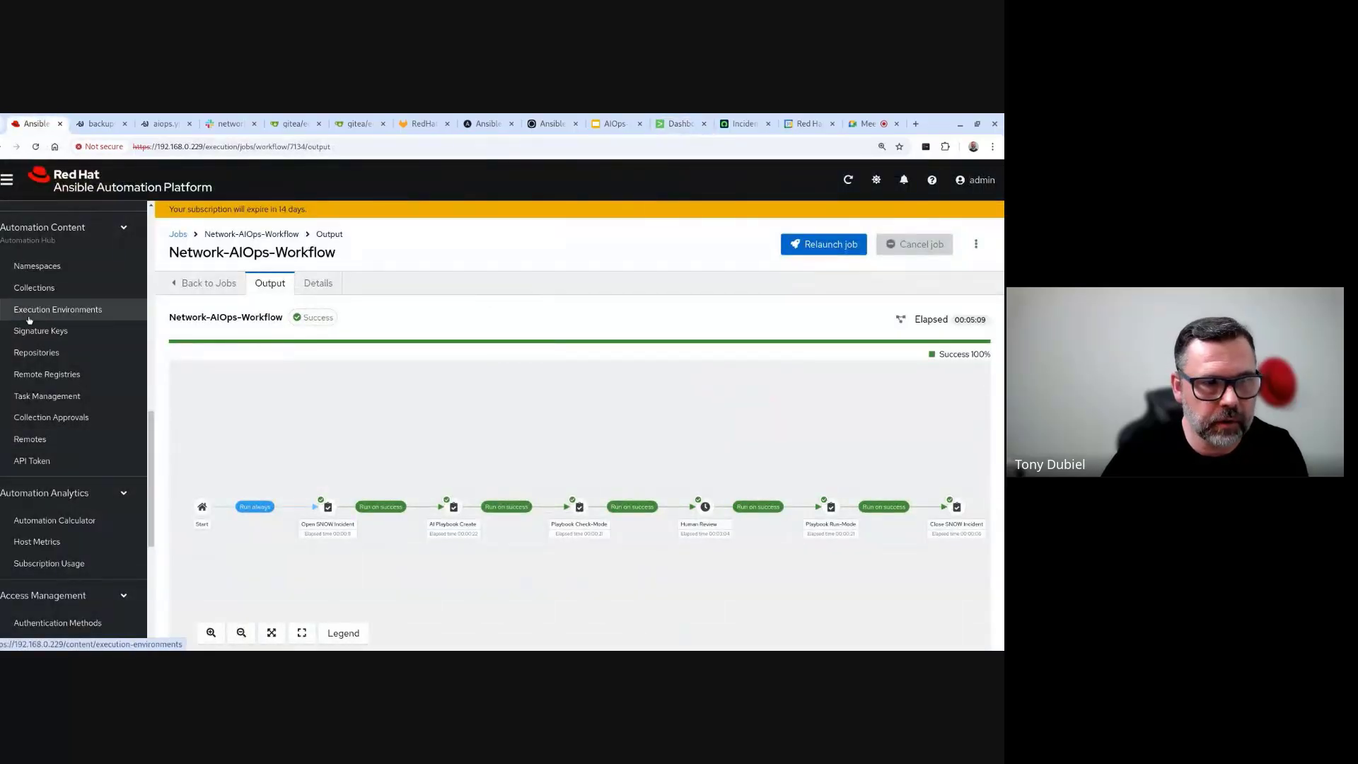
- Open the running Network-AIOps-Workflow job from Jobs and zoom its graph to follow progress to Human Review
{"action": "scroll", "coordinate": [45, 269], "scroll_direction": "up", "scroll_amount": 10}
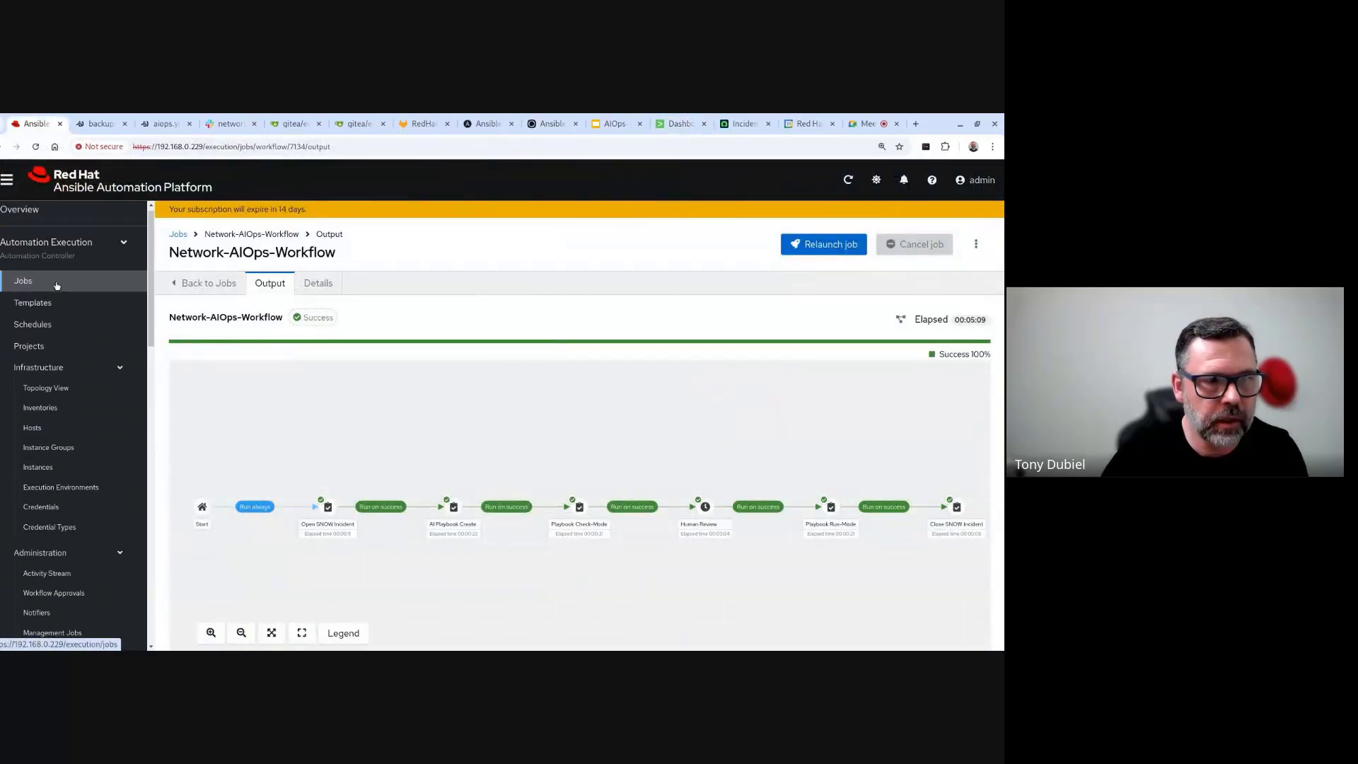
{"action": "left_click", "coordinate": [56, 285]}
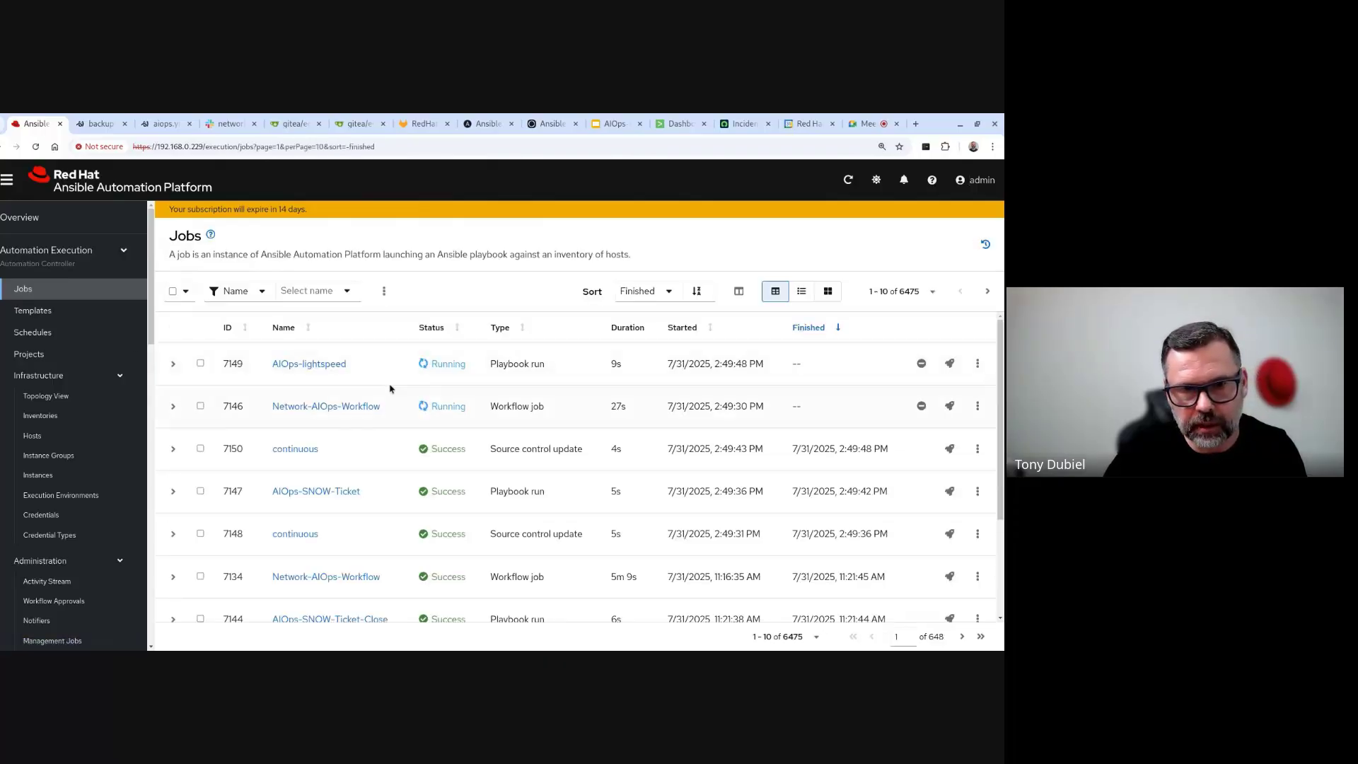
{"action": "left_click", "coordinate": [351, 407]}
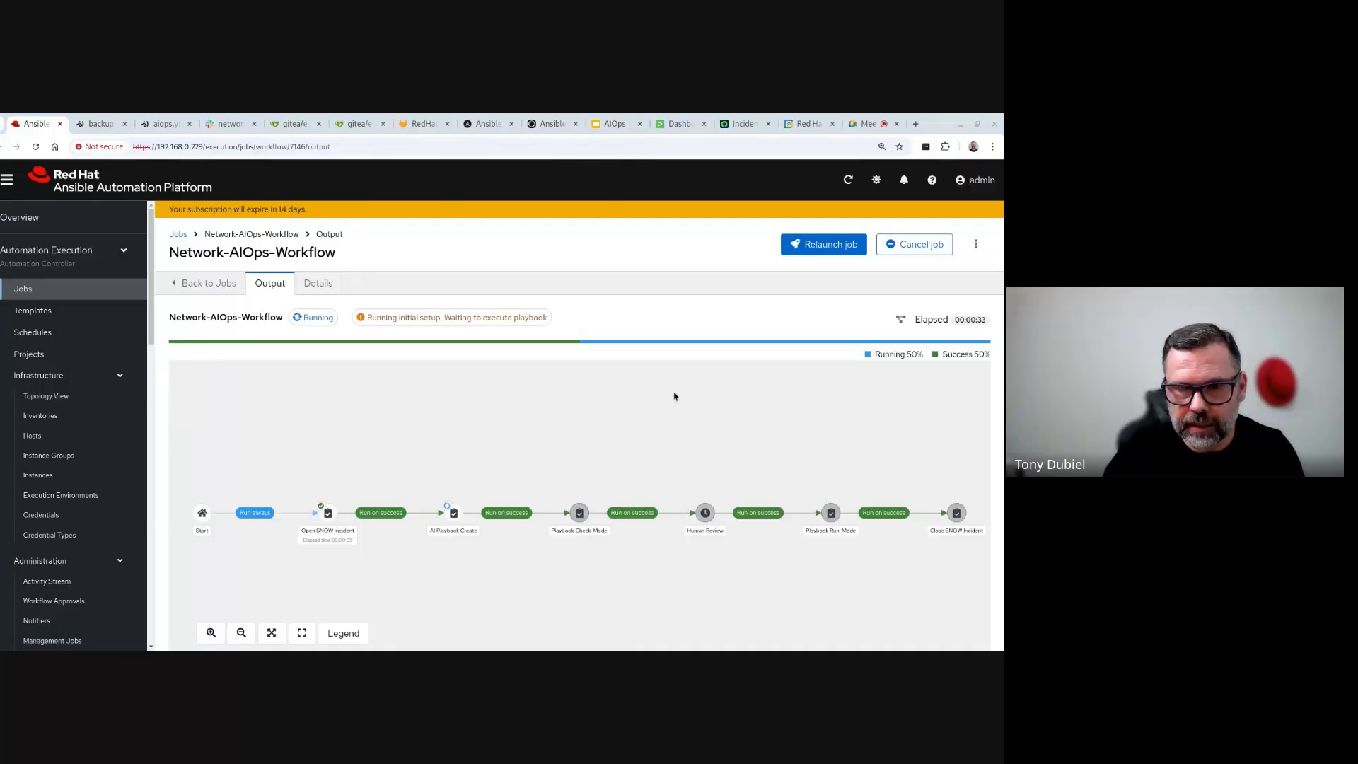
{"action": "left_click_drag", "start_coordinate": [545, 469], "coordinate": [542, 434]}
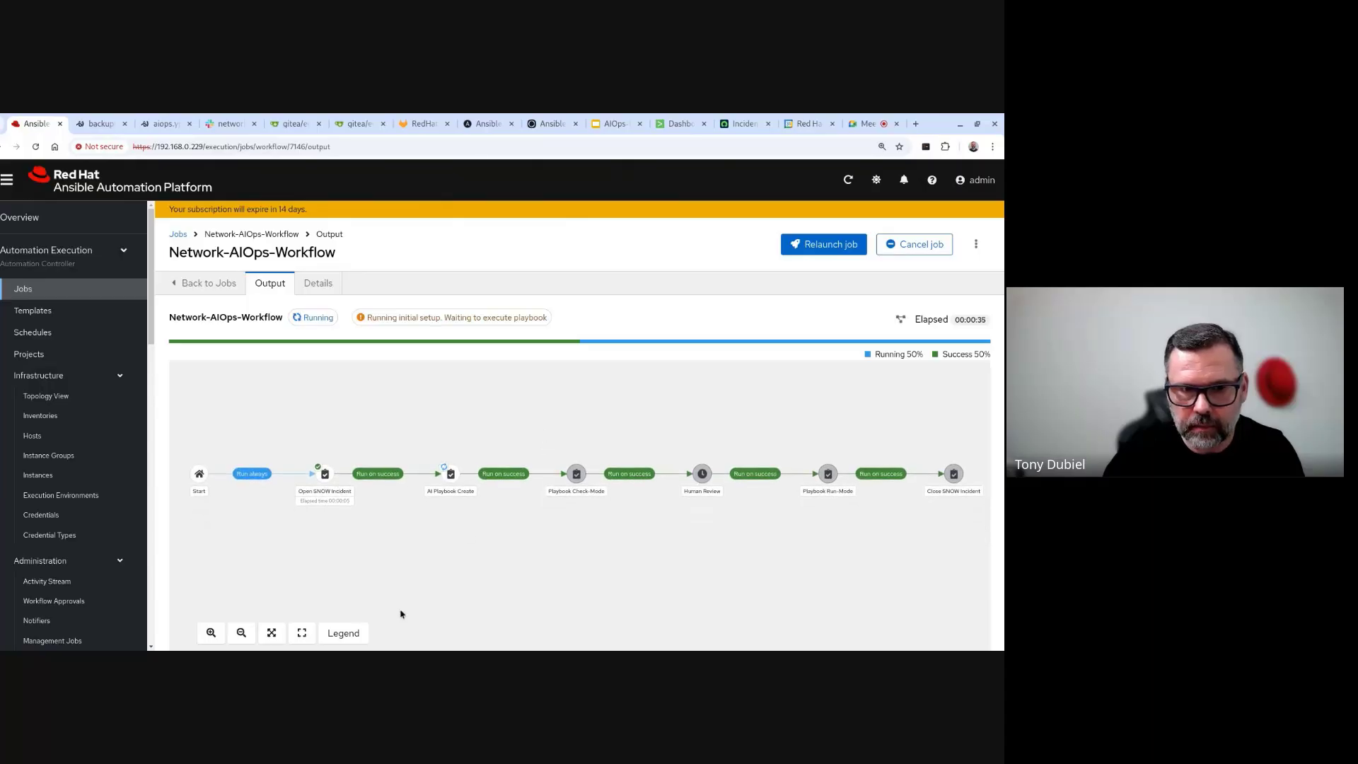
{"action": "left_click", "coordinate": [211, 632]}
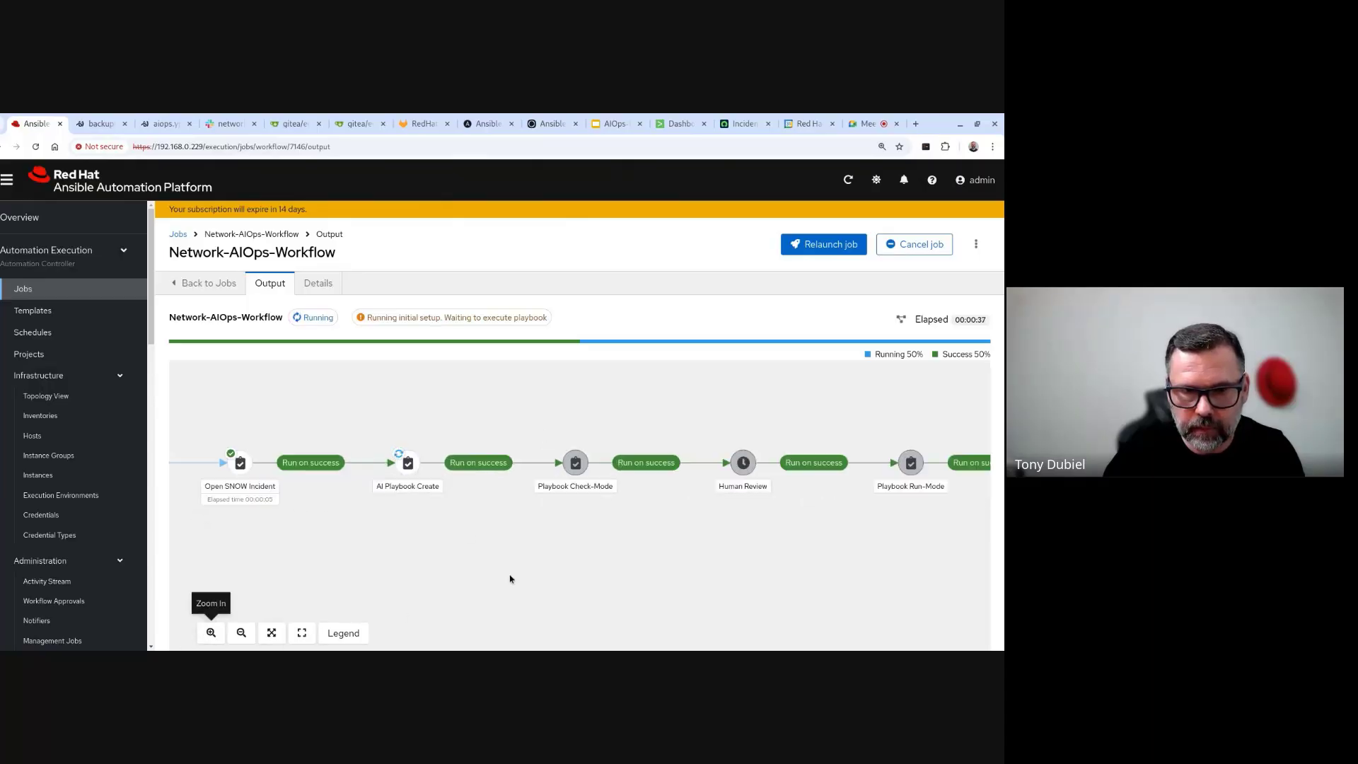
{"action": "left_click_drag", "start_coordinate": [460, 587], "coordinate": [552, 559]}
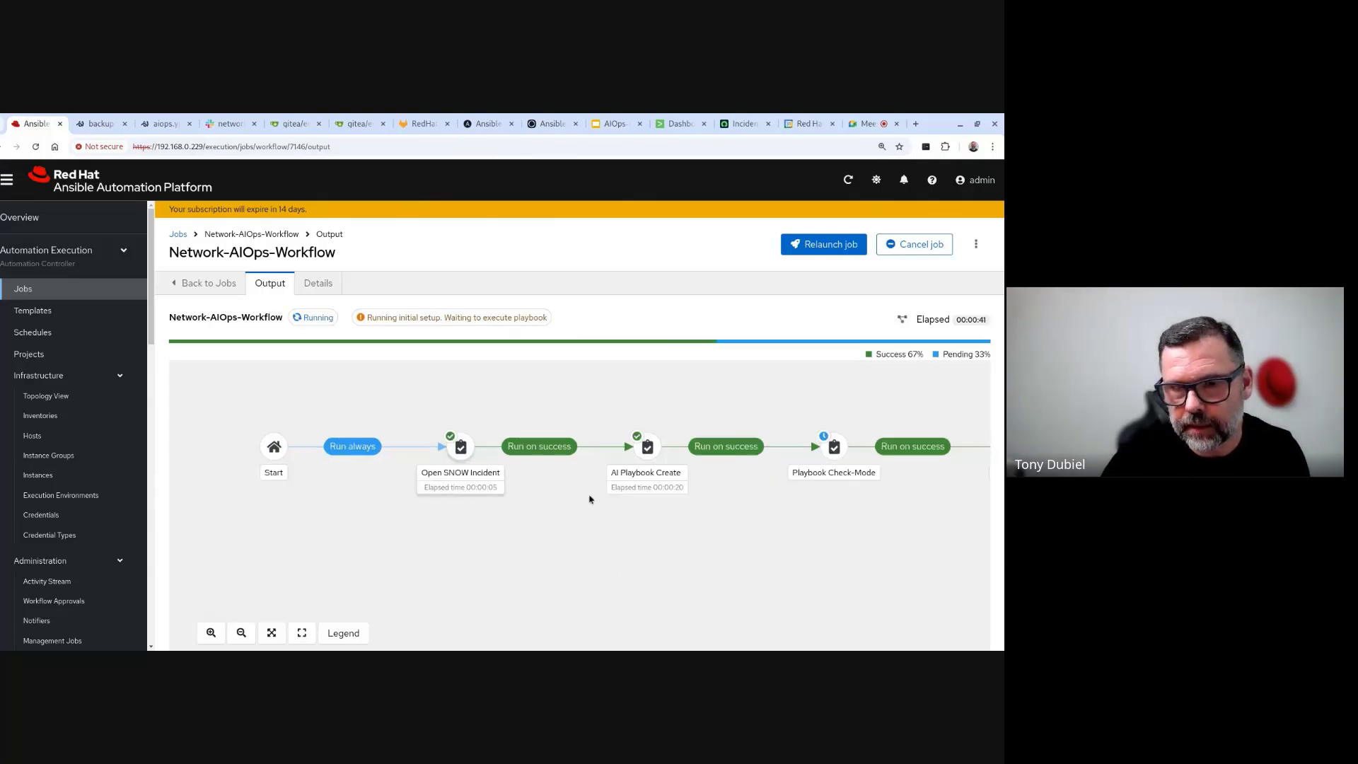
{"action": "left_click_drag", "start_coordinate": [597, 498], "coordinate": [412, 533]}
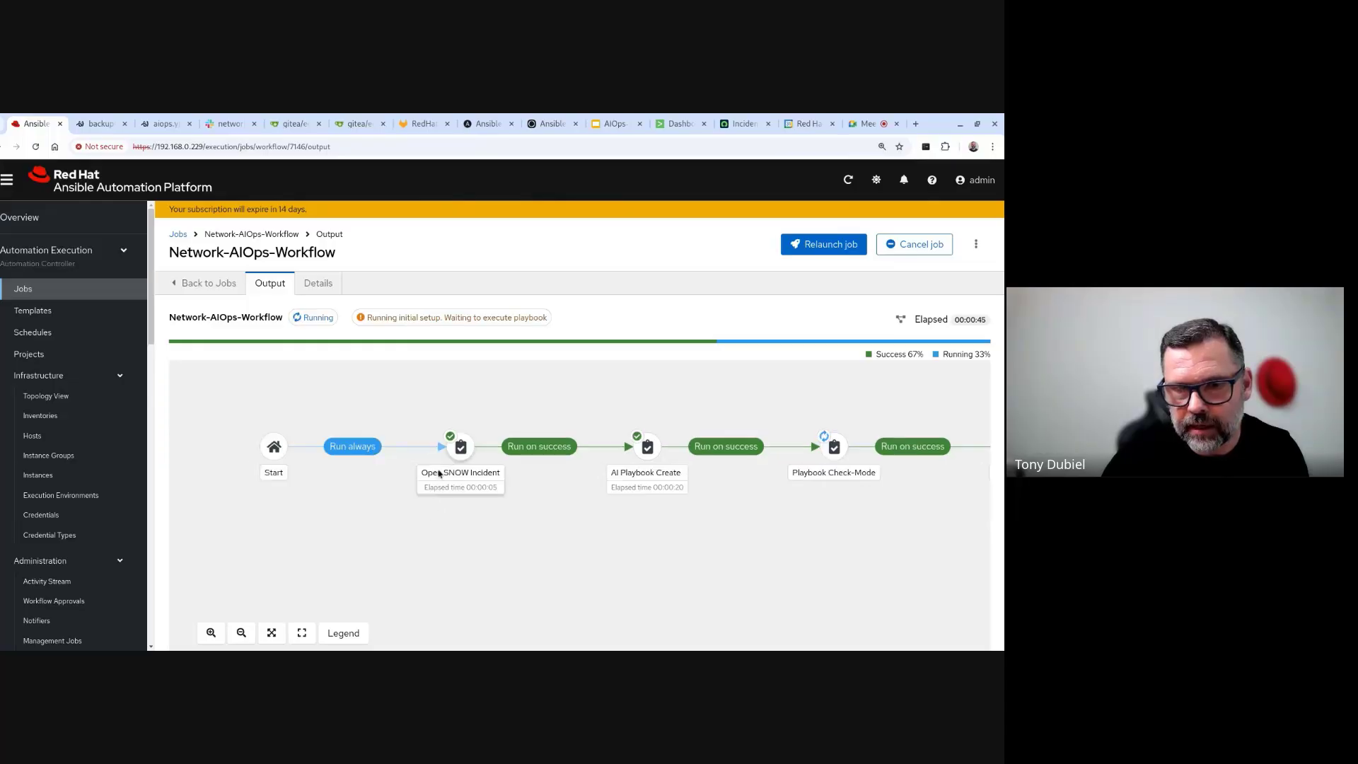
{"action": "left_click_drag", "start_coordinate": [637, 537], "coordinate": [461, 537]}
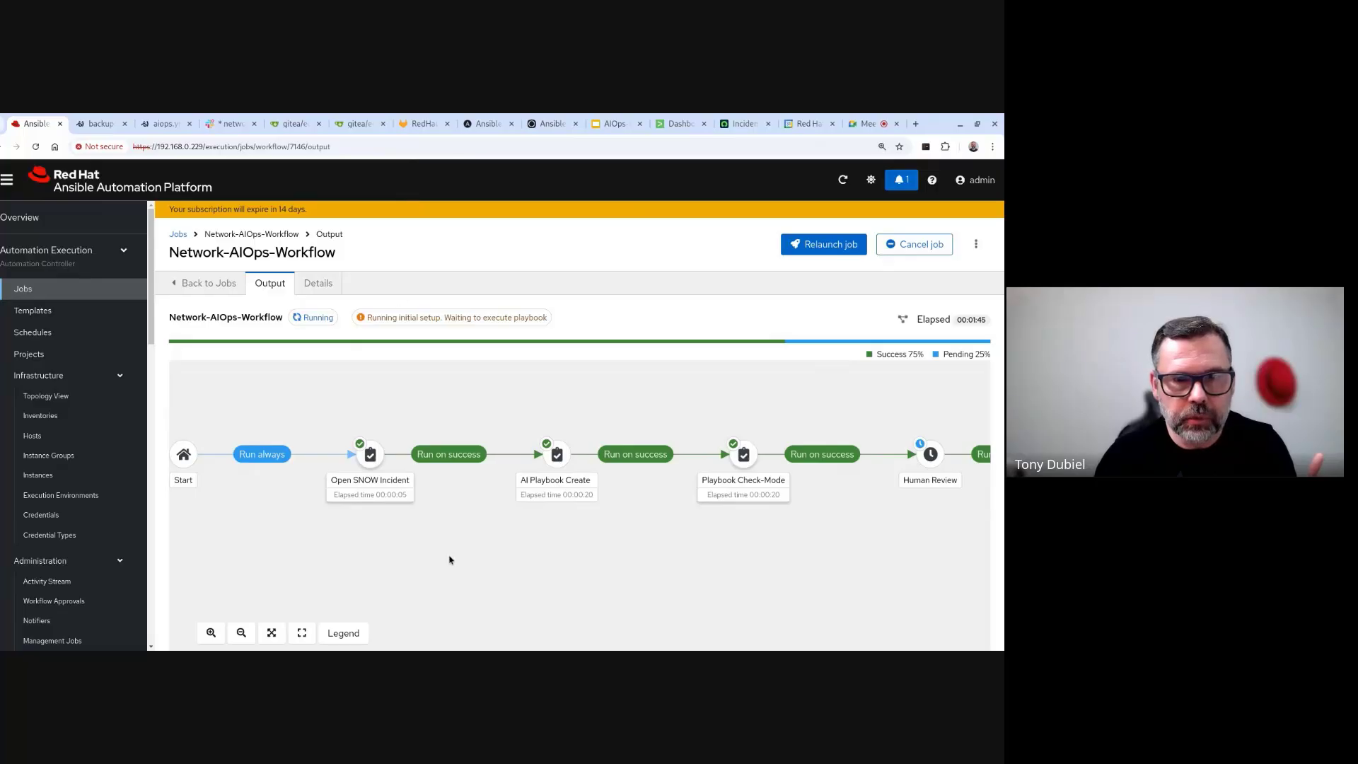
- Pan the workflow graph to see the run waiting at Human Review with 75% of steps successful
{"action": "left_click_drag", "start_coordinate": [448, 558], "coordinate": [449, 520]}
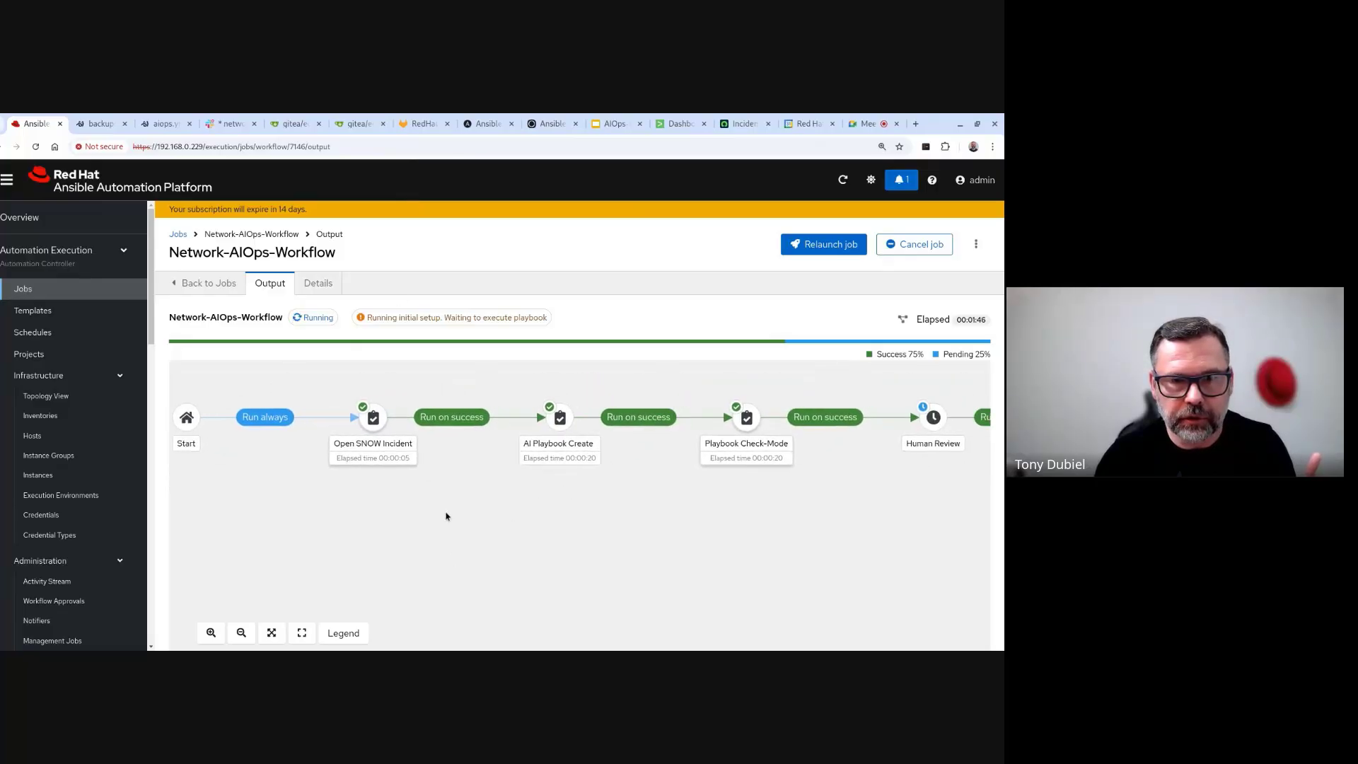
- In the Open SNOW Incident job output, find and select incident number INC0011409, then go to ServiceNow
{"action": "left_click", "coordinate": [372, 431]}
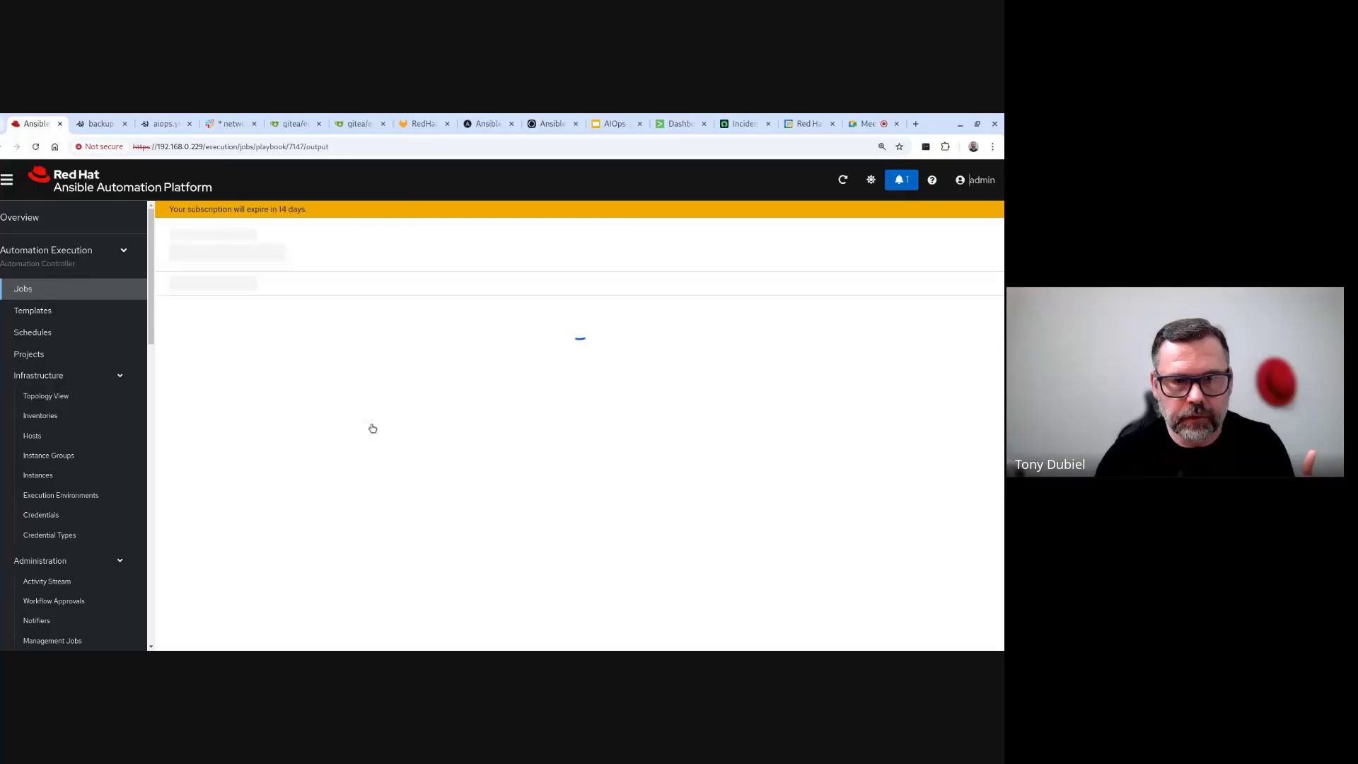
{"action": "scroll", "coordinate": [354, 495], "scroll_direction": "down", "scroll_amount": 1}
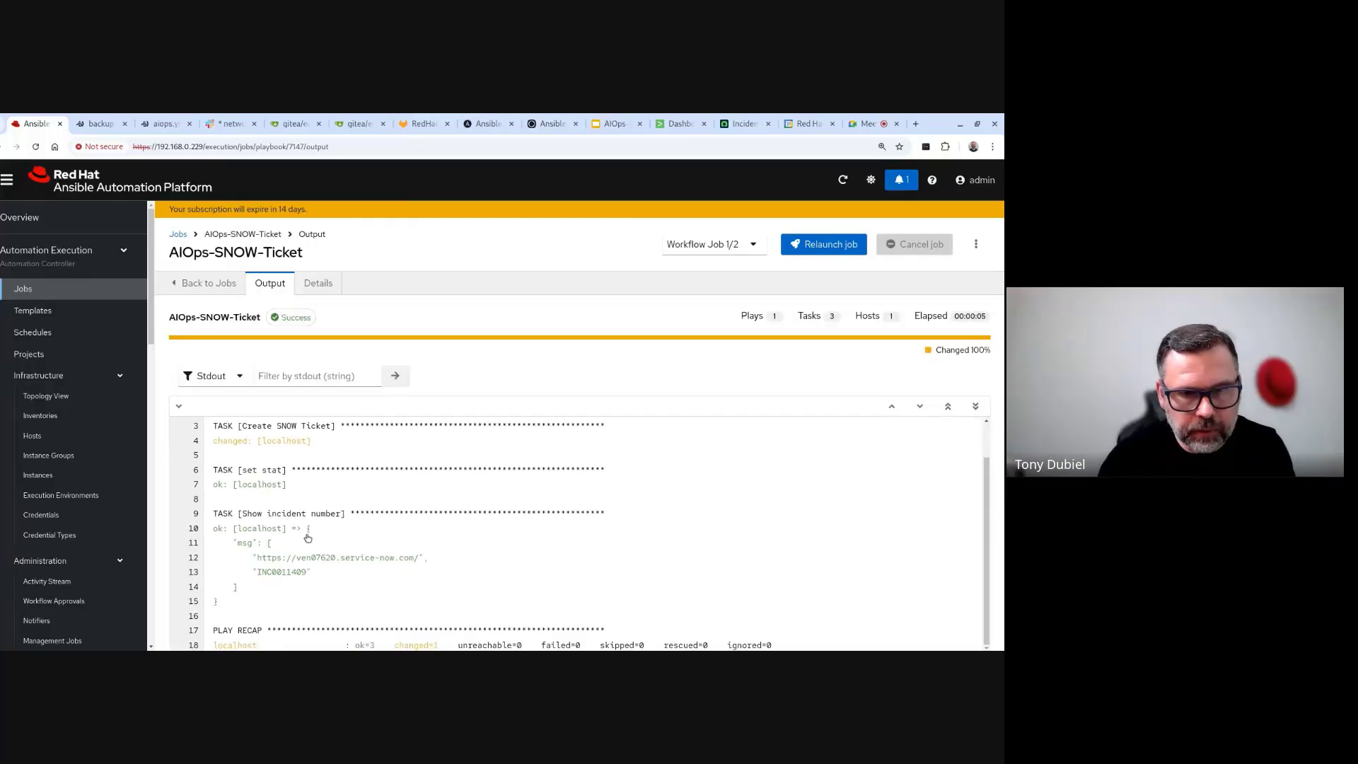
{"action": "left_click", "coordinate": [261, 571]}
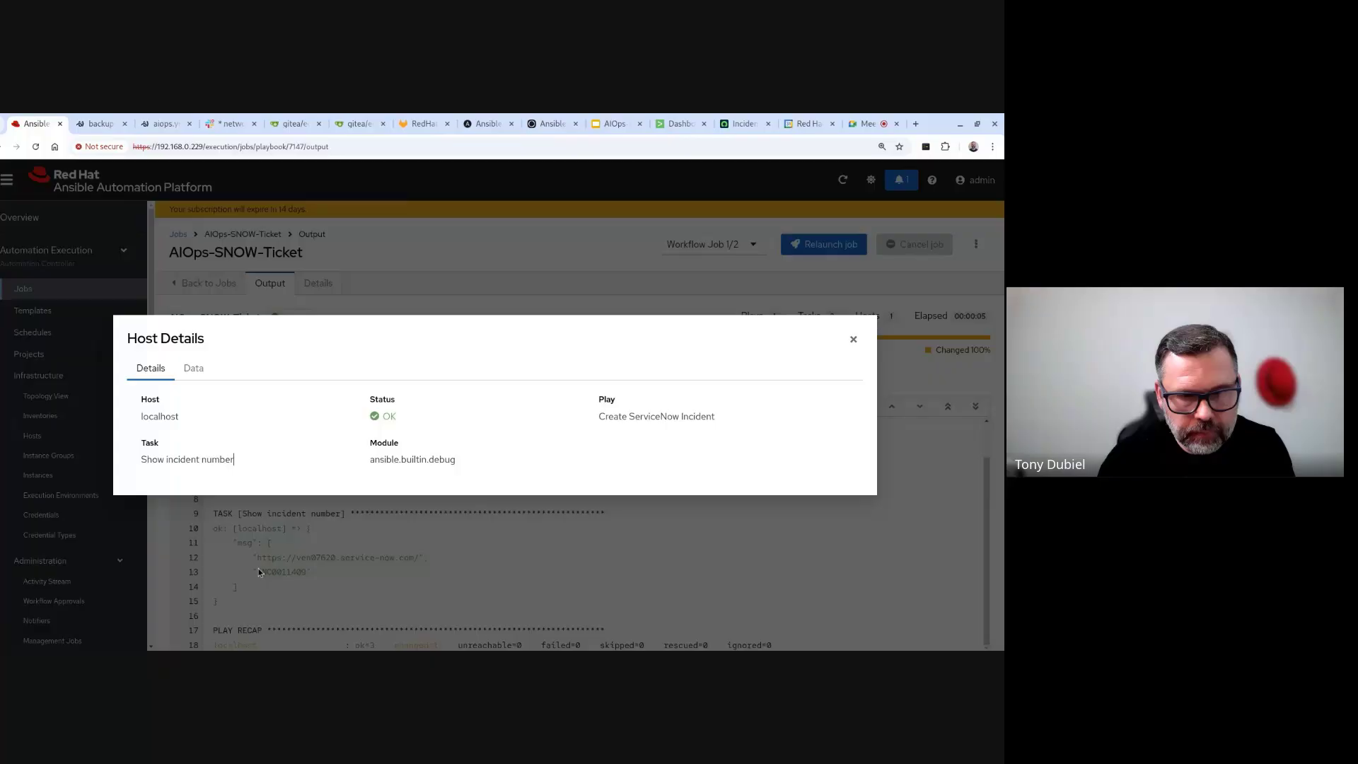
{"action": "left_click", "coordinate": [692, 300]}
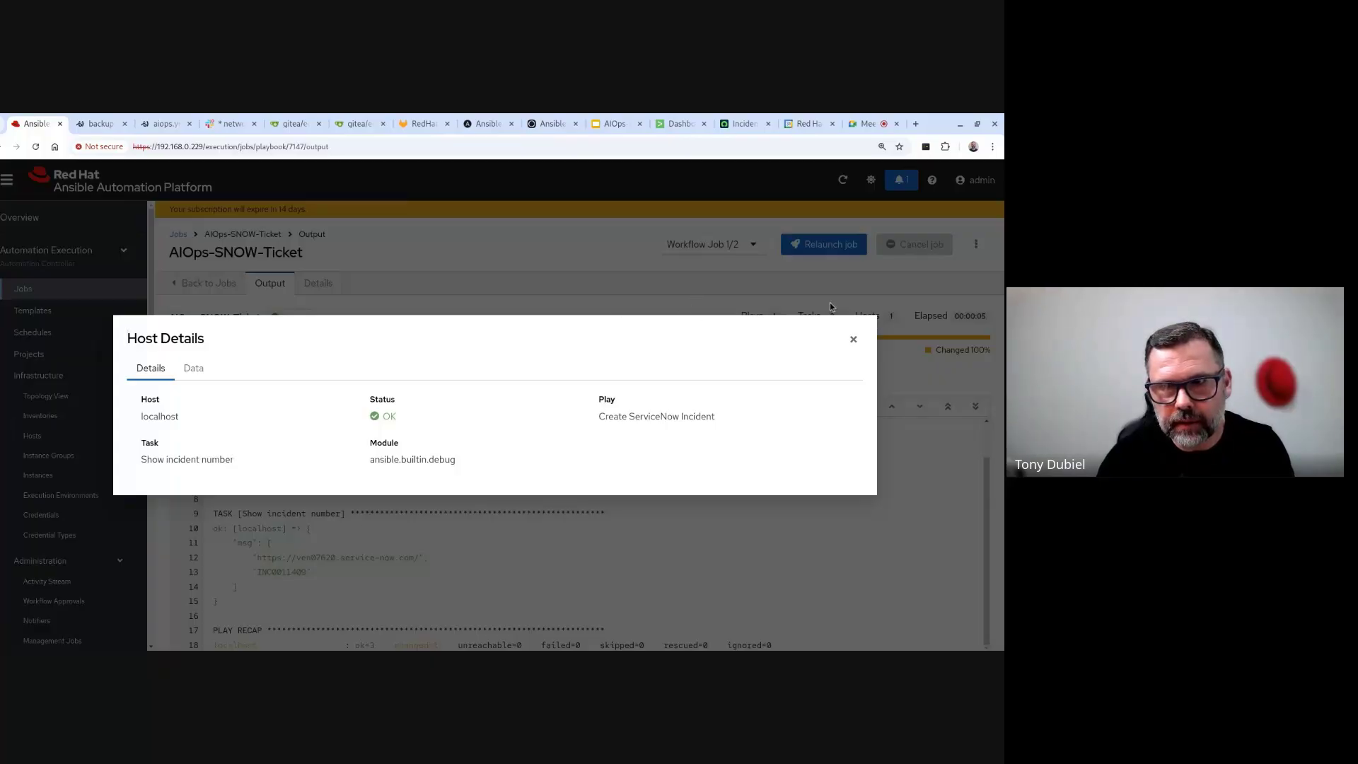
{"action": "left_click", "coordinate": [854, 340]}
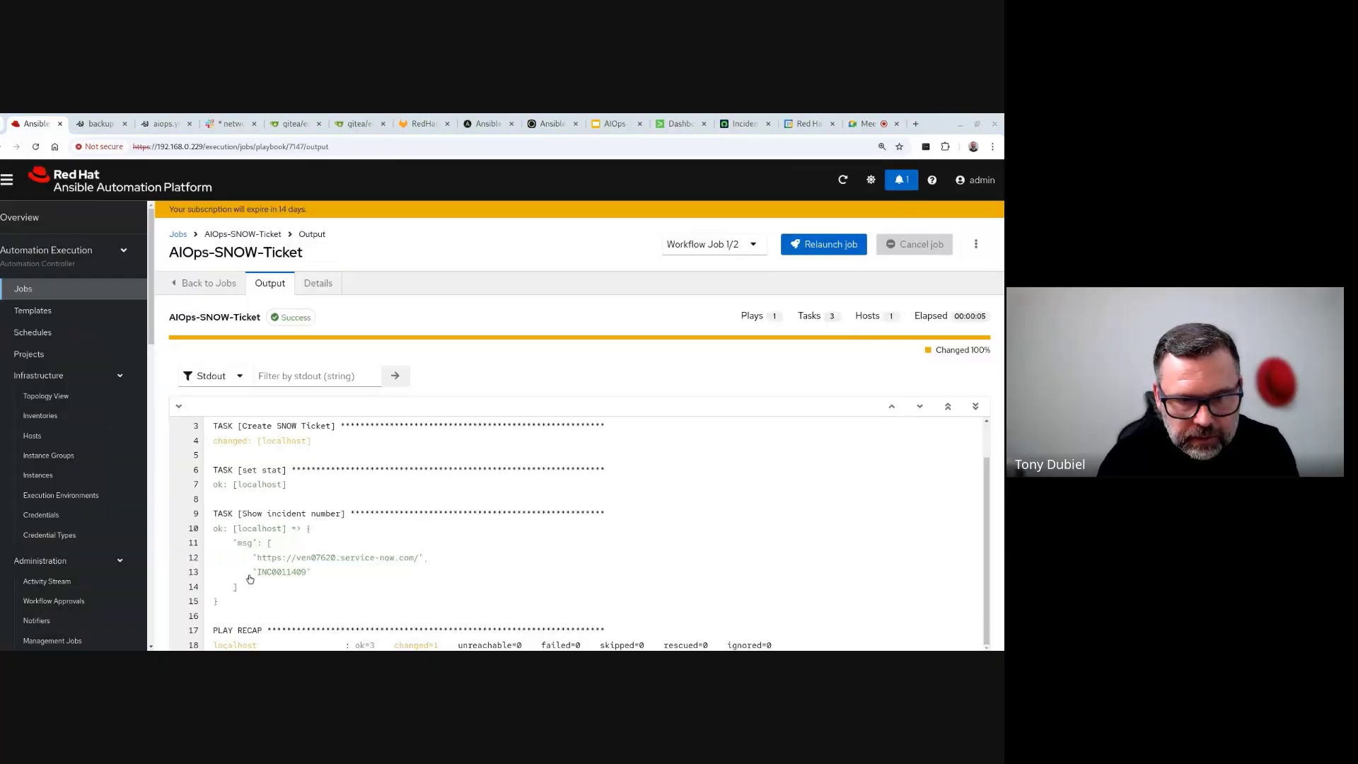
{"action": "left_click_drag", "start_coordinate": [256, 572], "coordinate": [310, 572]}
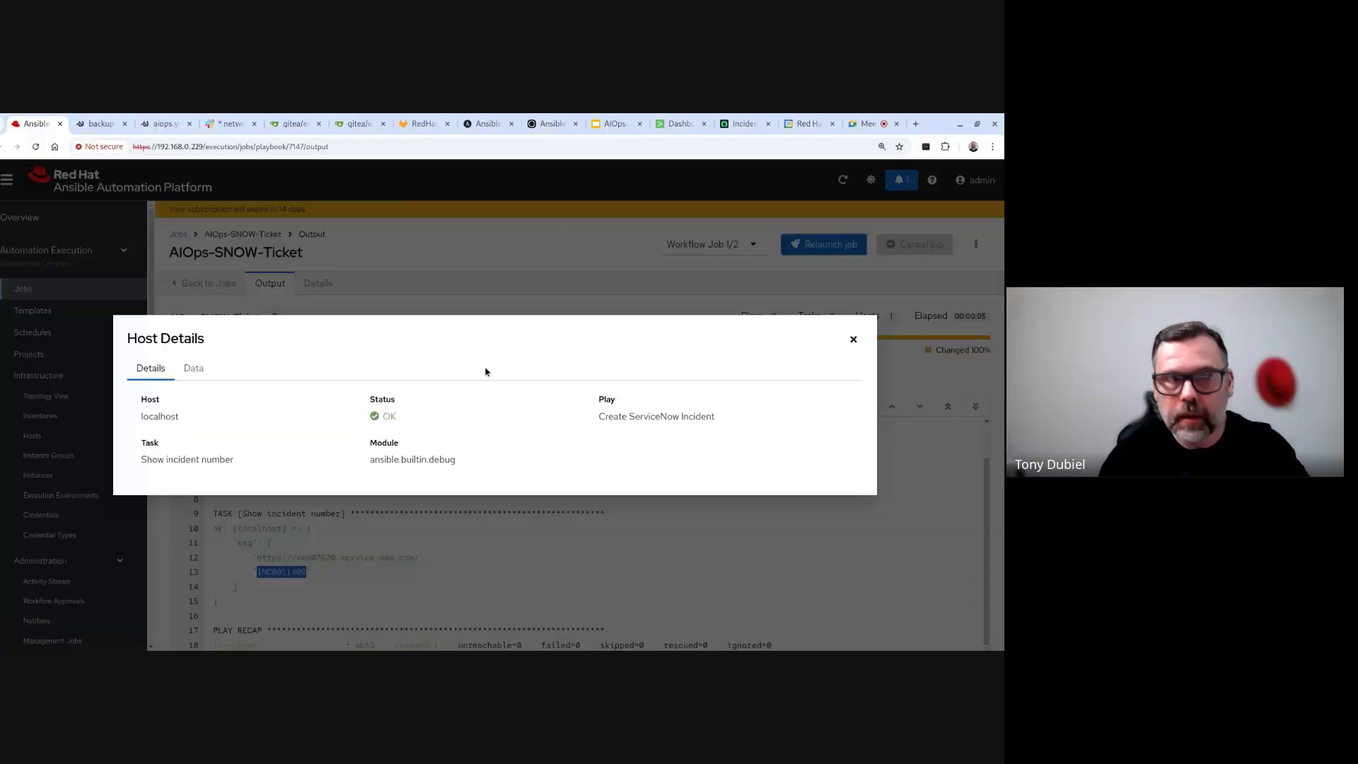
{"action": "left_click", "coordinate": [743, 124]}
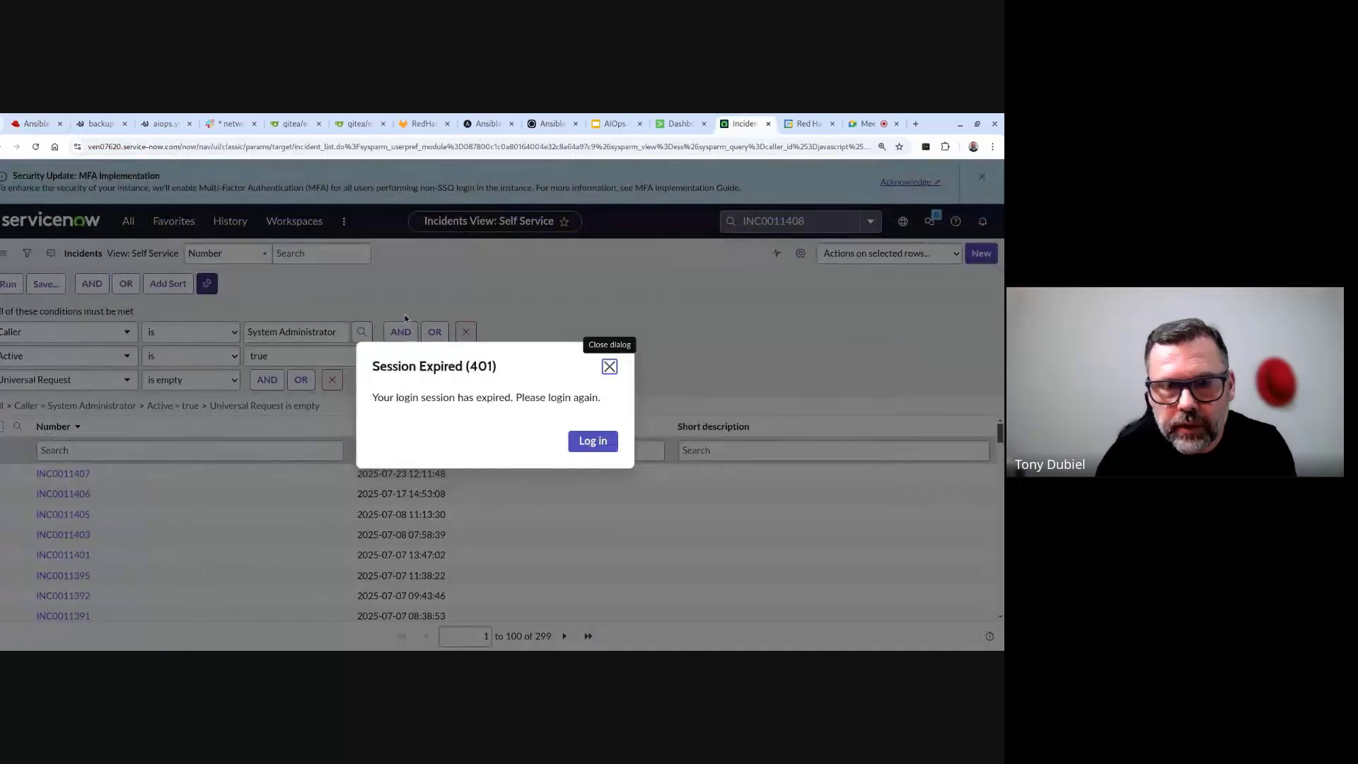
- Log back into ServiceNow from the Session Expired dialog with the user name and password
{"action": "left_click", "coordinate": [587, 440]}
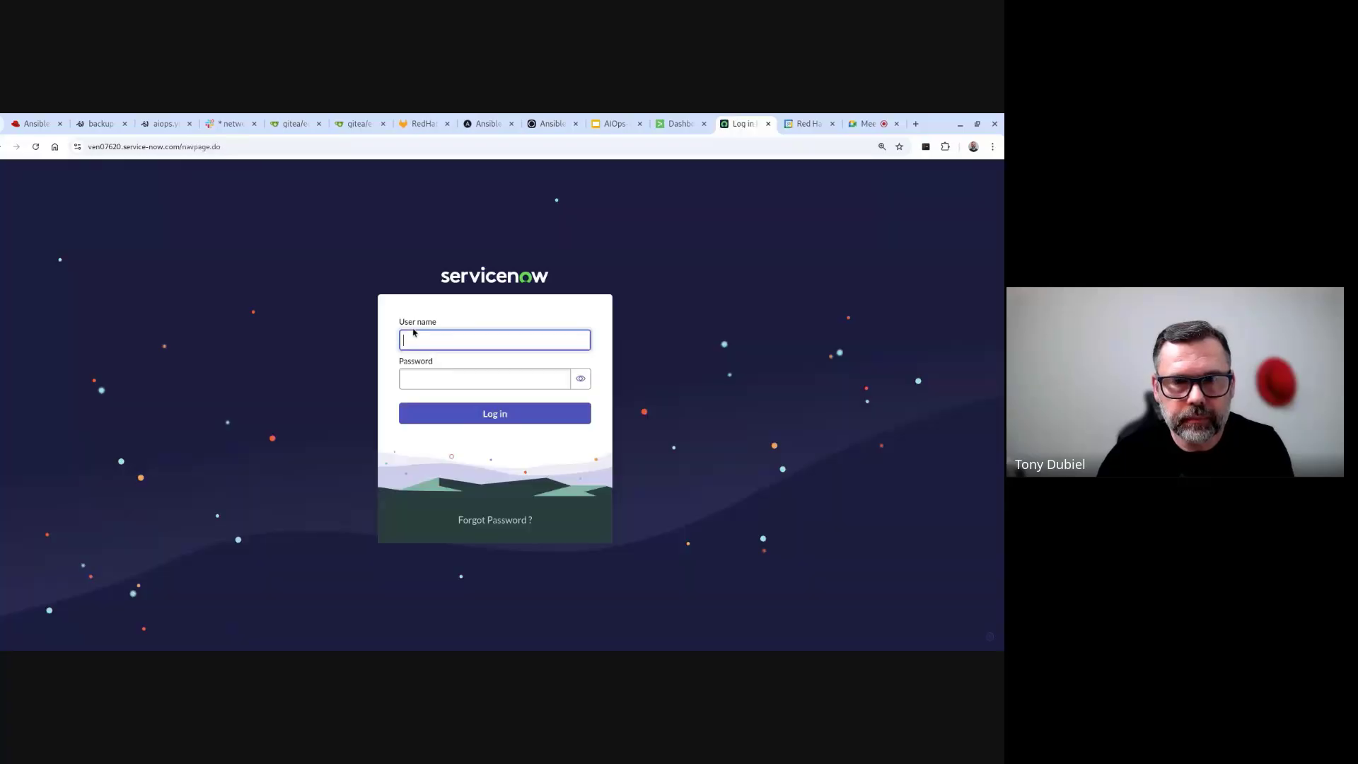
{"action": "type", "text": "admin"}
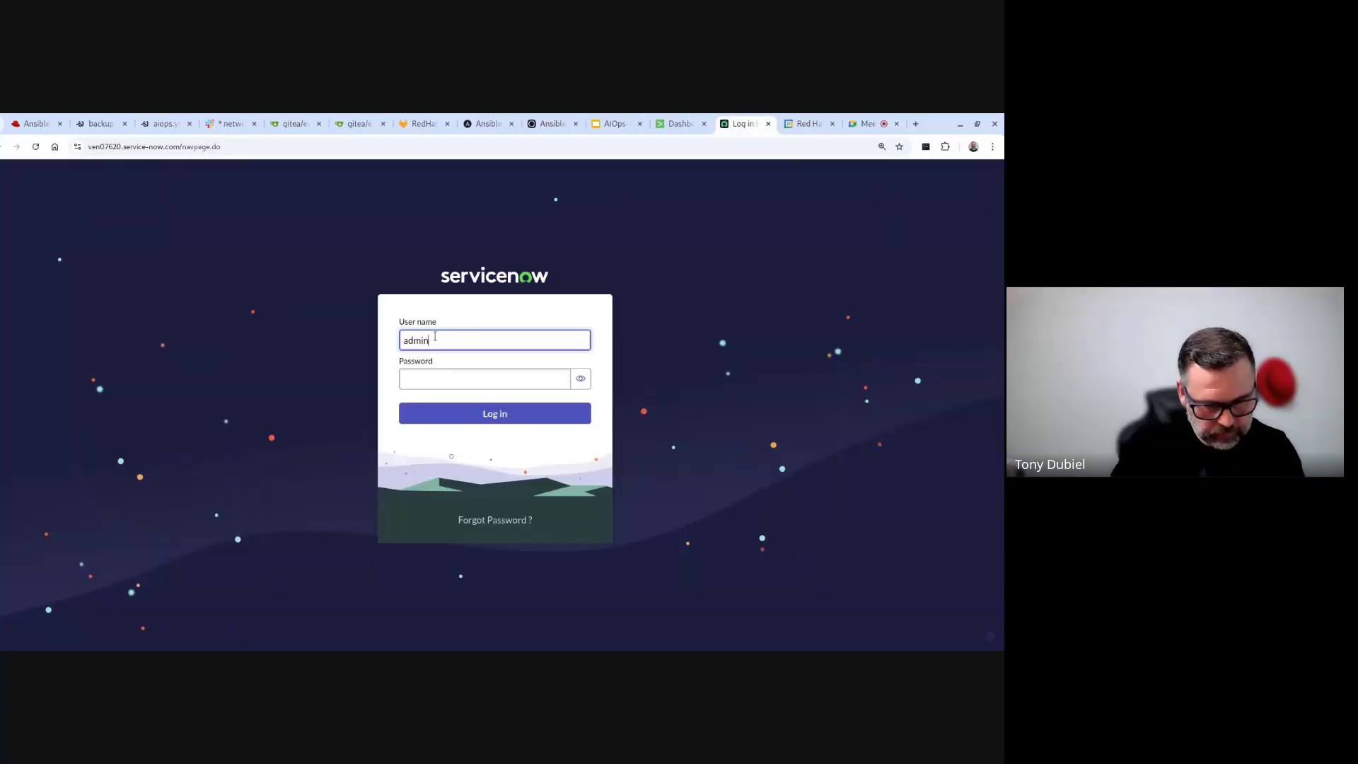
{"action": "key", "text": "Tab"}
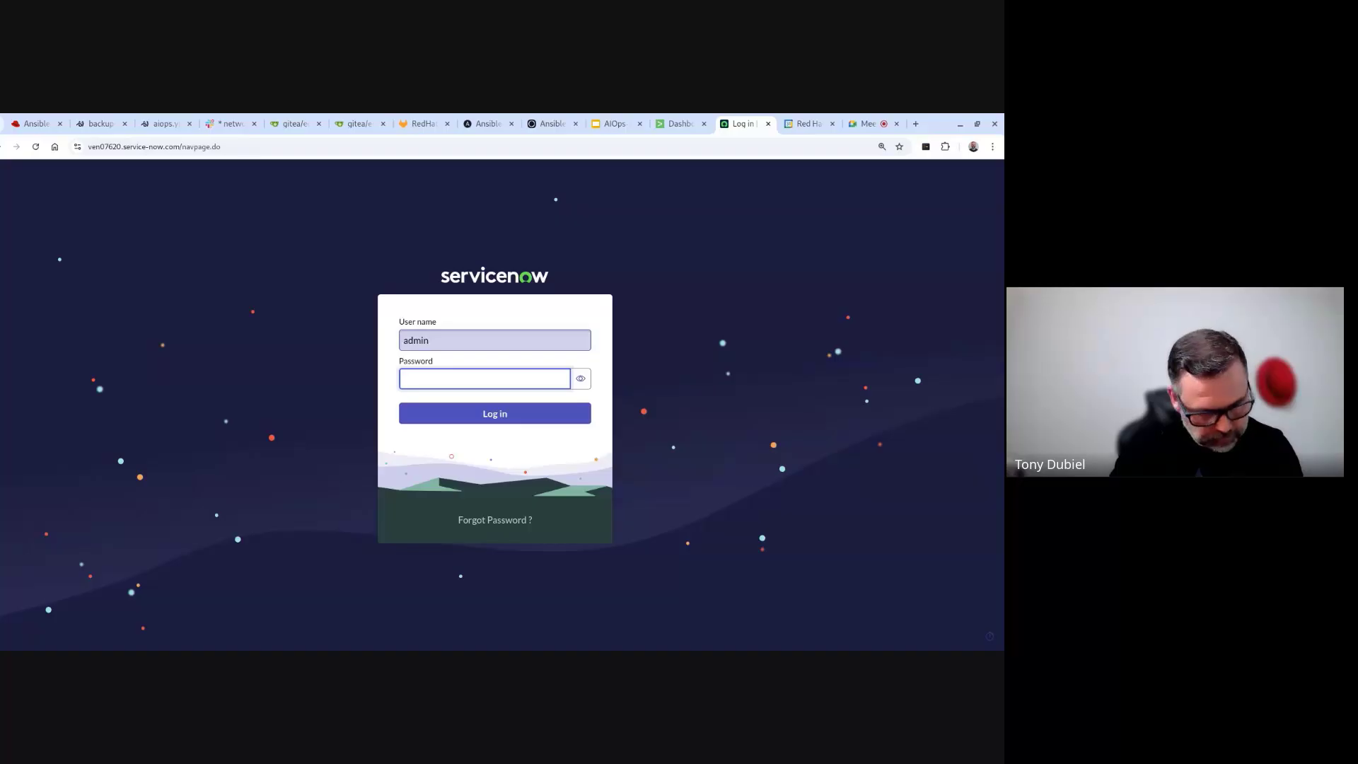
{"action": "type", "text": "•"}
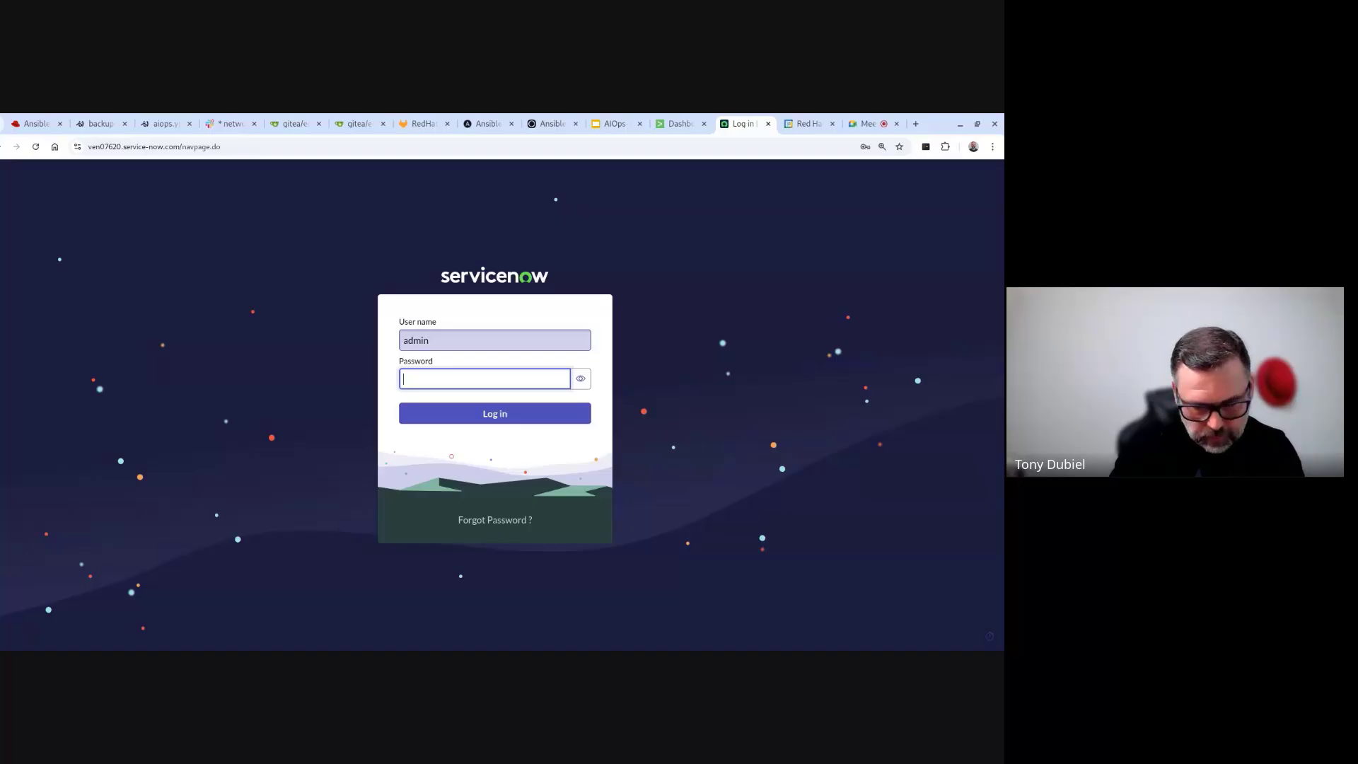
{"action": "type", "text": "•"}
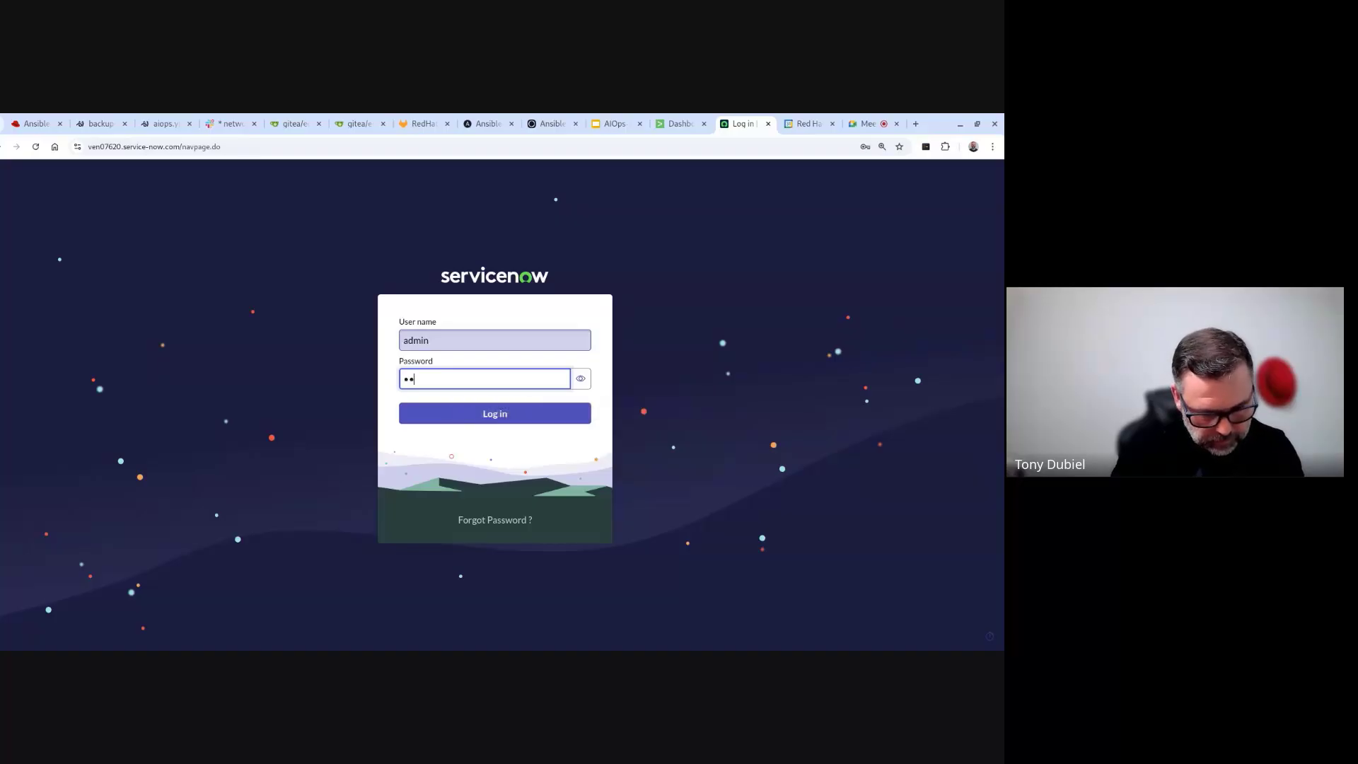
{"action": "type", "text": "•••••••••"}
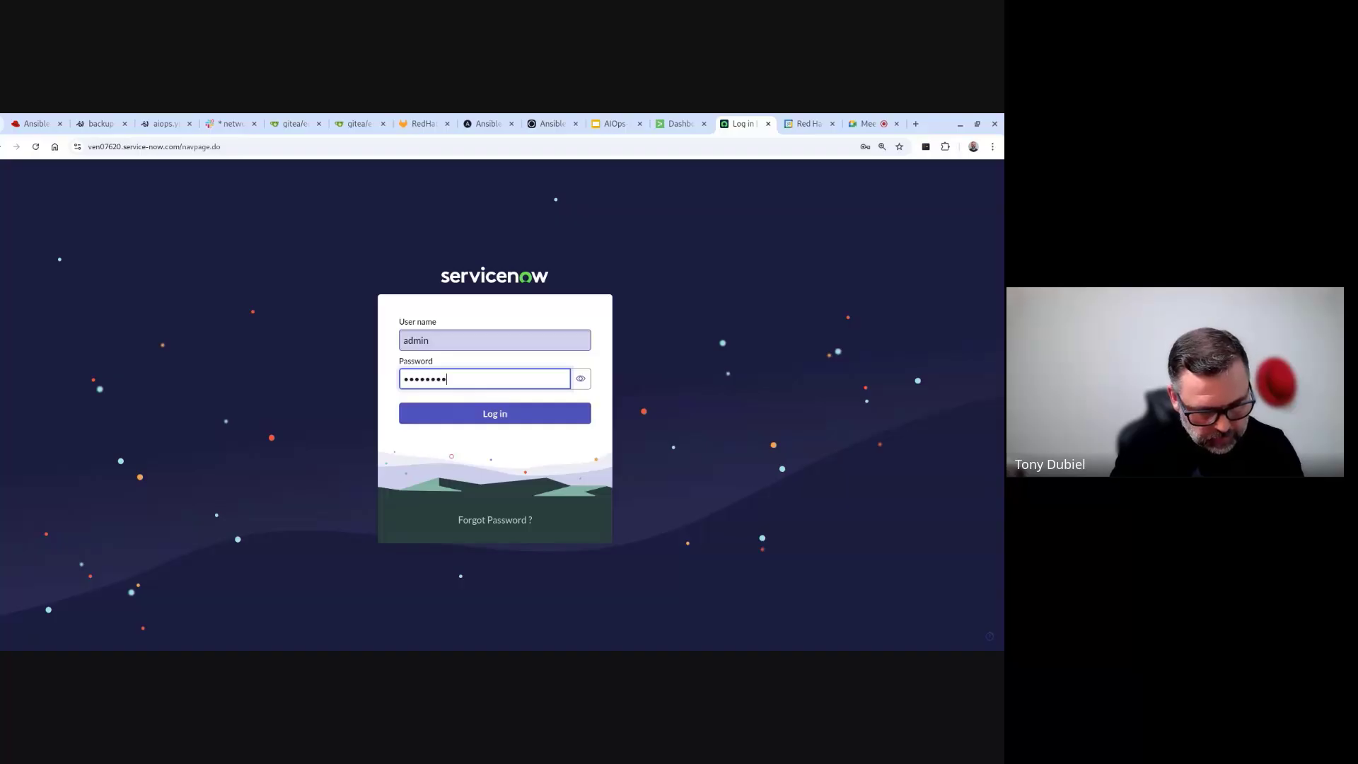
{"action": "key", "text": "Return"}
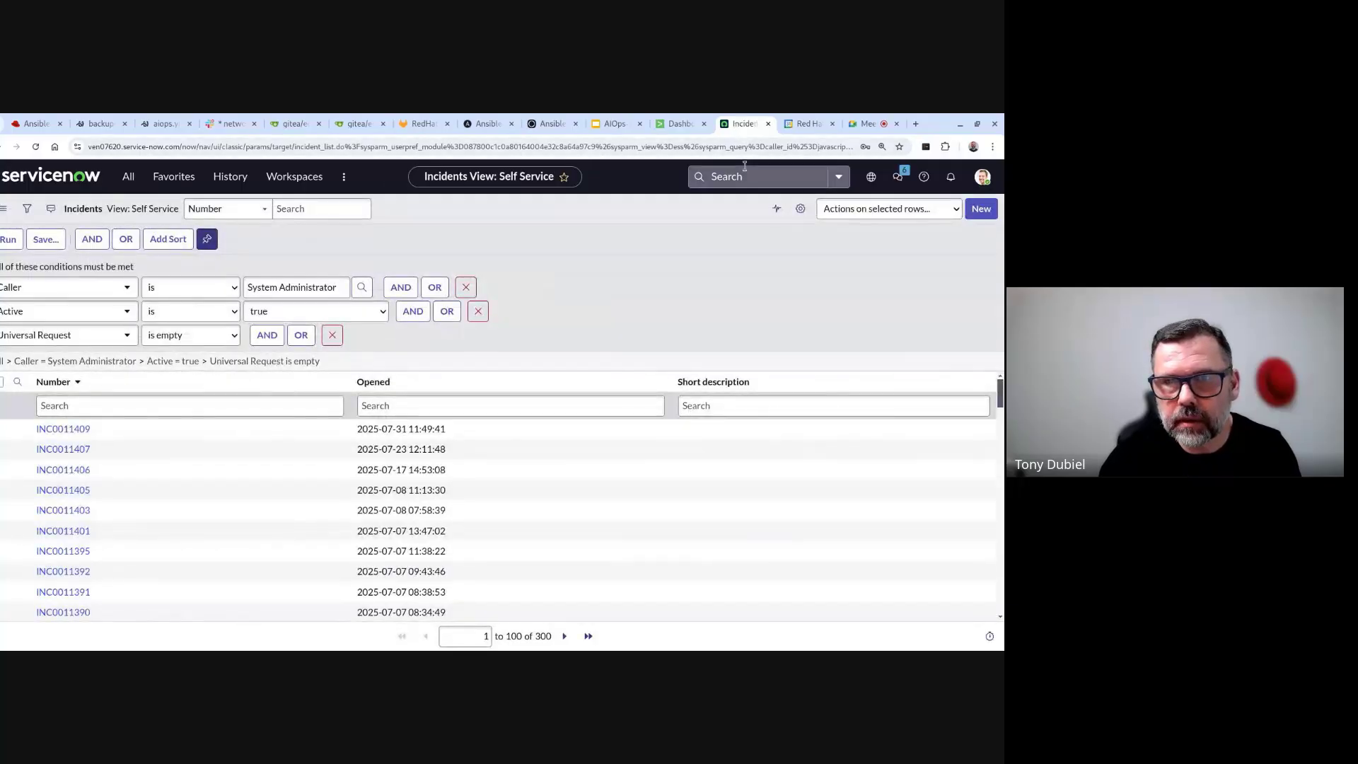
- Search for INC0011409 and read its Critical description of the Tunnel0 OSPF neighbor going DOWN
{"action": "left_click", "coordinate": [745, 172]}
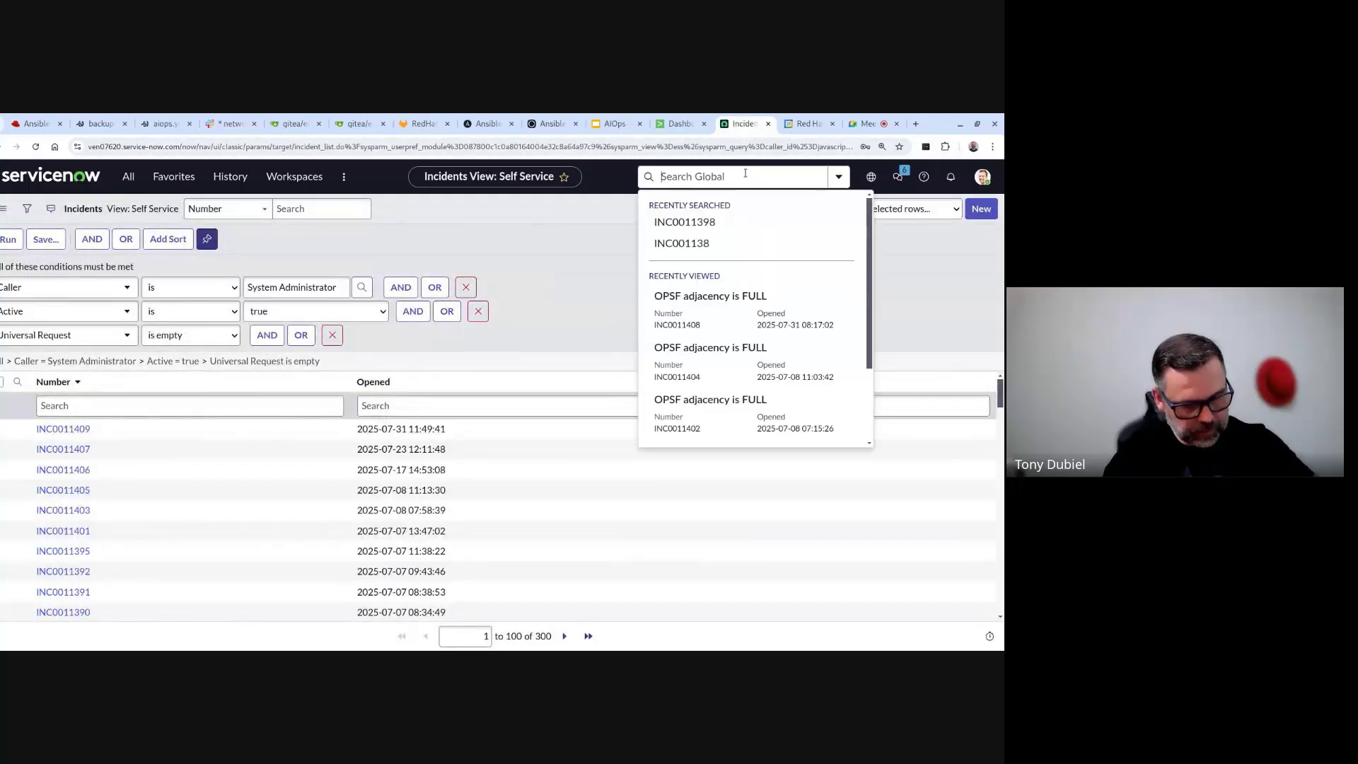
{"action": "type", "text": "INC0011409"}
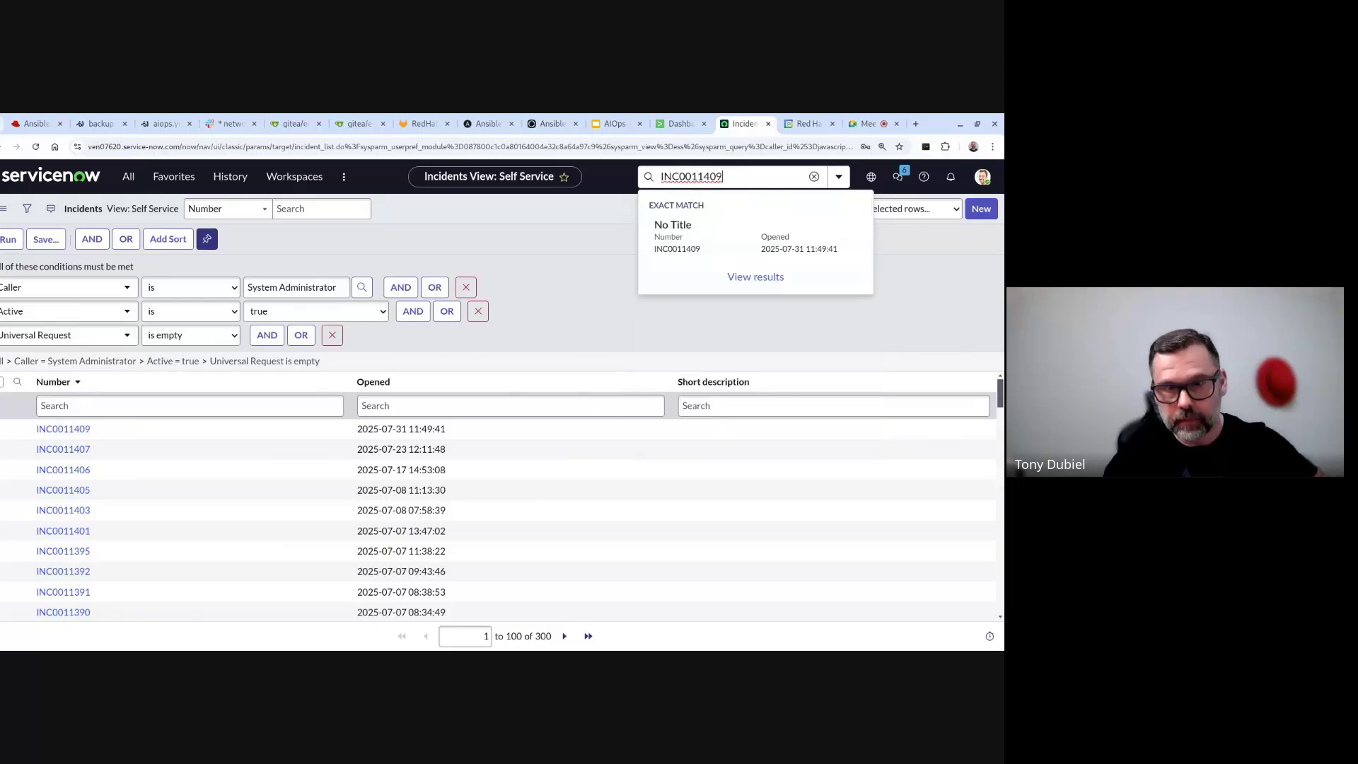
{"action": "key", "text": "Return"}
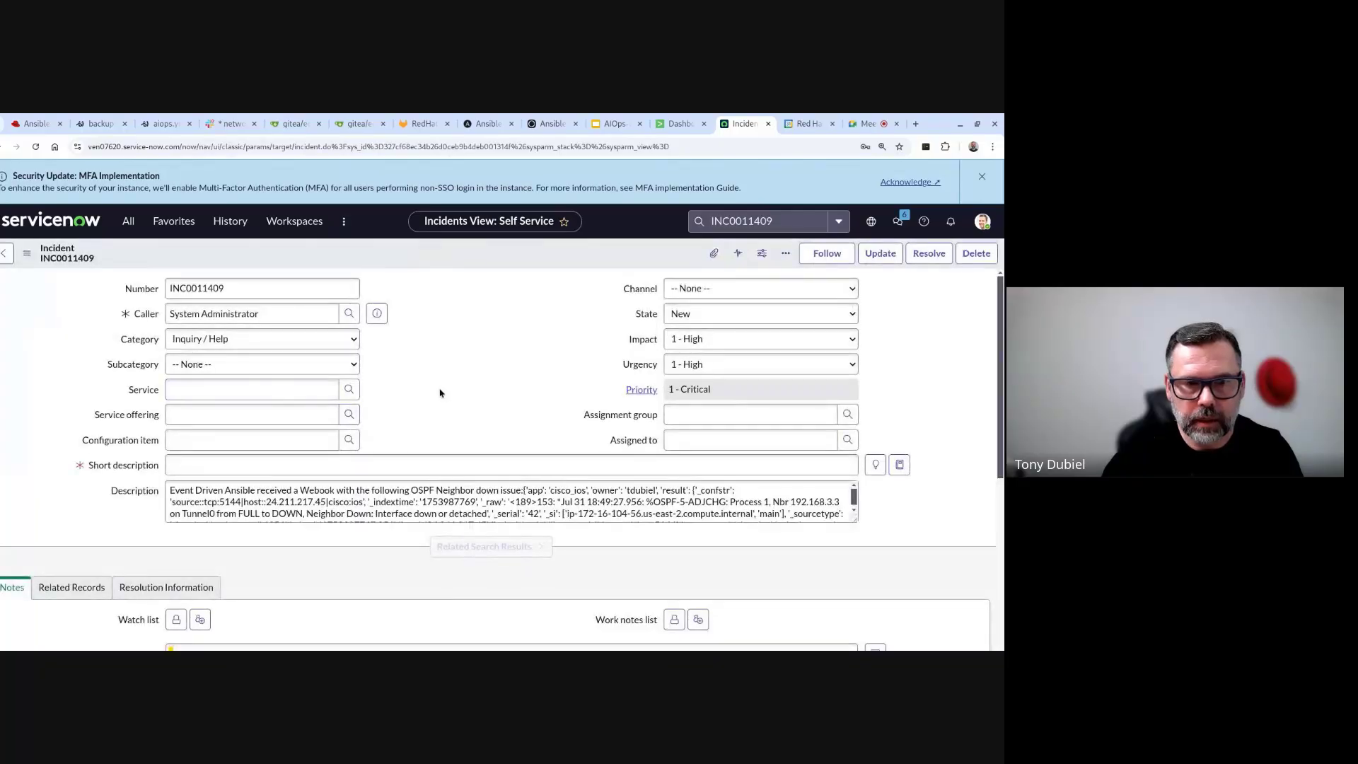
{"action": "scroll", "coordinate": [437, 390], "scroll_direction": "down", "scroll_amount": 1}
{"action": "scroll", "coordinate": [431, 385], "scroll_direction": "up", "scroll_amount": 1}
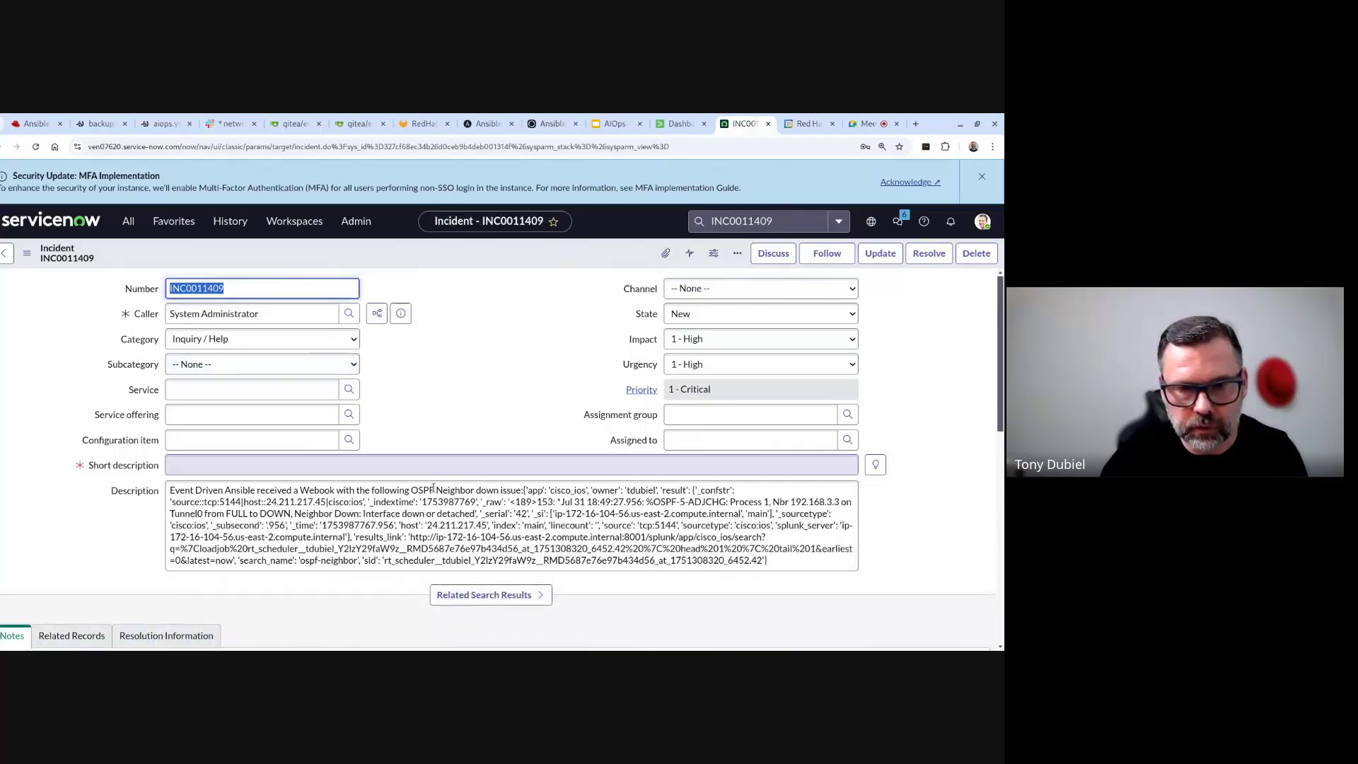
{"action": "scroll", "coordinate": [433, 488], "scroll_direction": "down", "scroll_amount": 2}
{"action": "scroll", "coordinate": [368, 431], "scroll_direction": "up", "scroll_amount": 1}
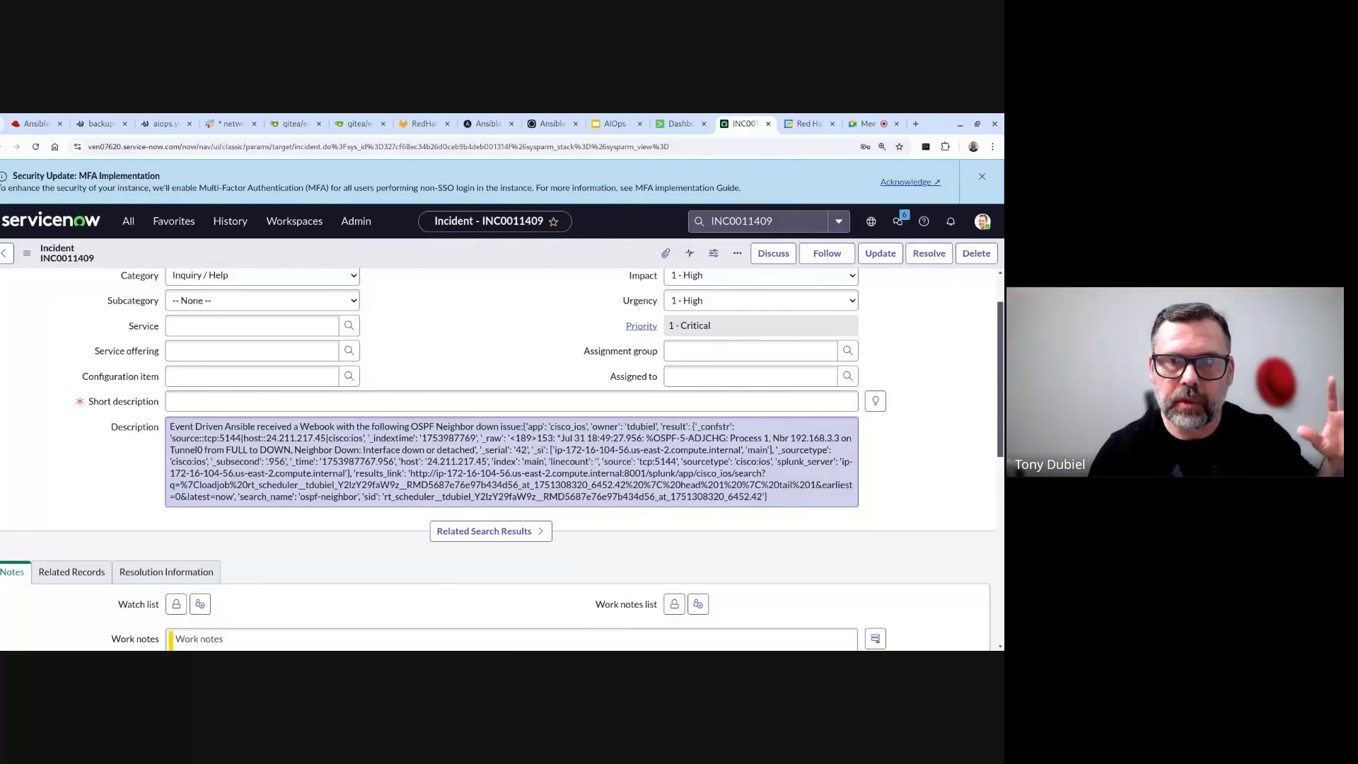
{"action": "left_click", "coordinate": [388, 343]}
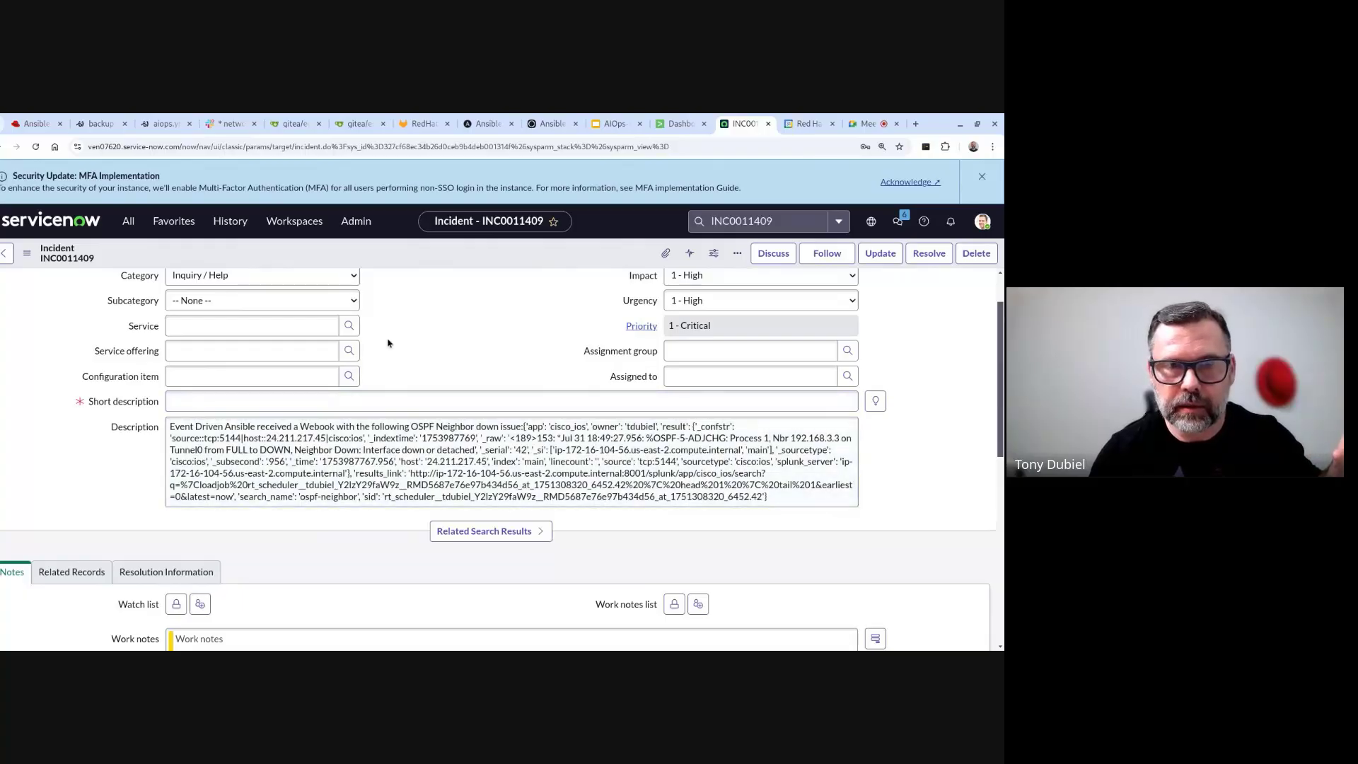
- Open the ospf-neighbor alert from Splunk's Alerts list and edit its trigger actions
{"action": "left_click", "coordinate": [679, 124]}
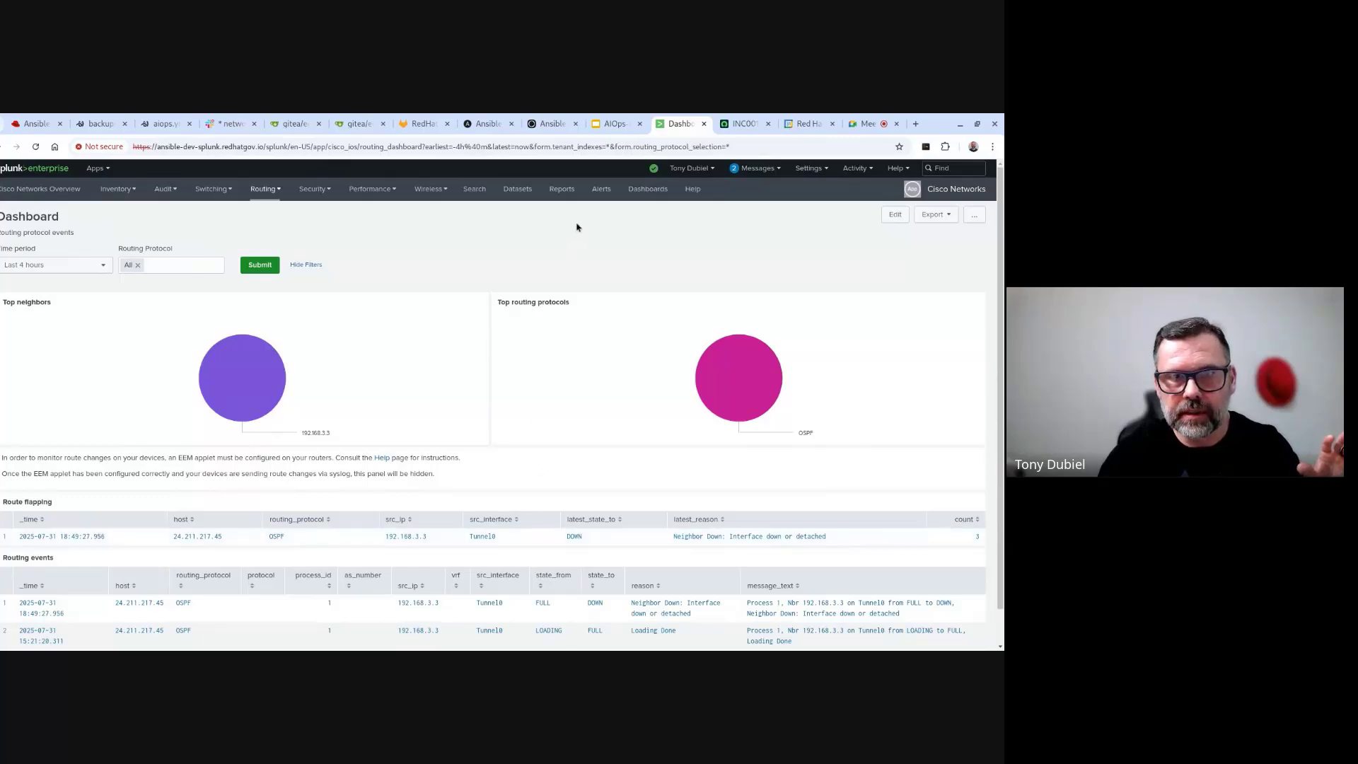
{"action": "left_click", "coordinate": [594, 192]}
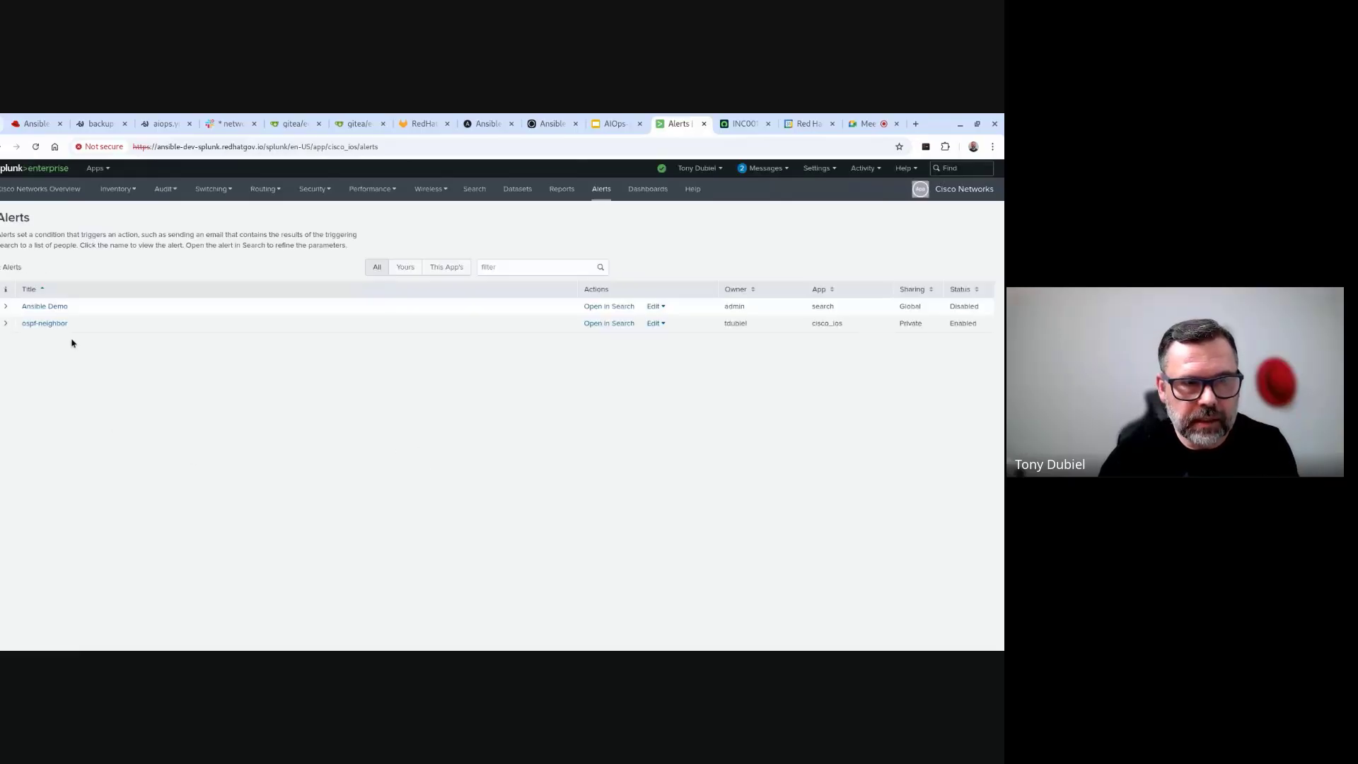
{"action": "left_click", "coordinate": [55, 326]}
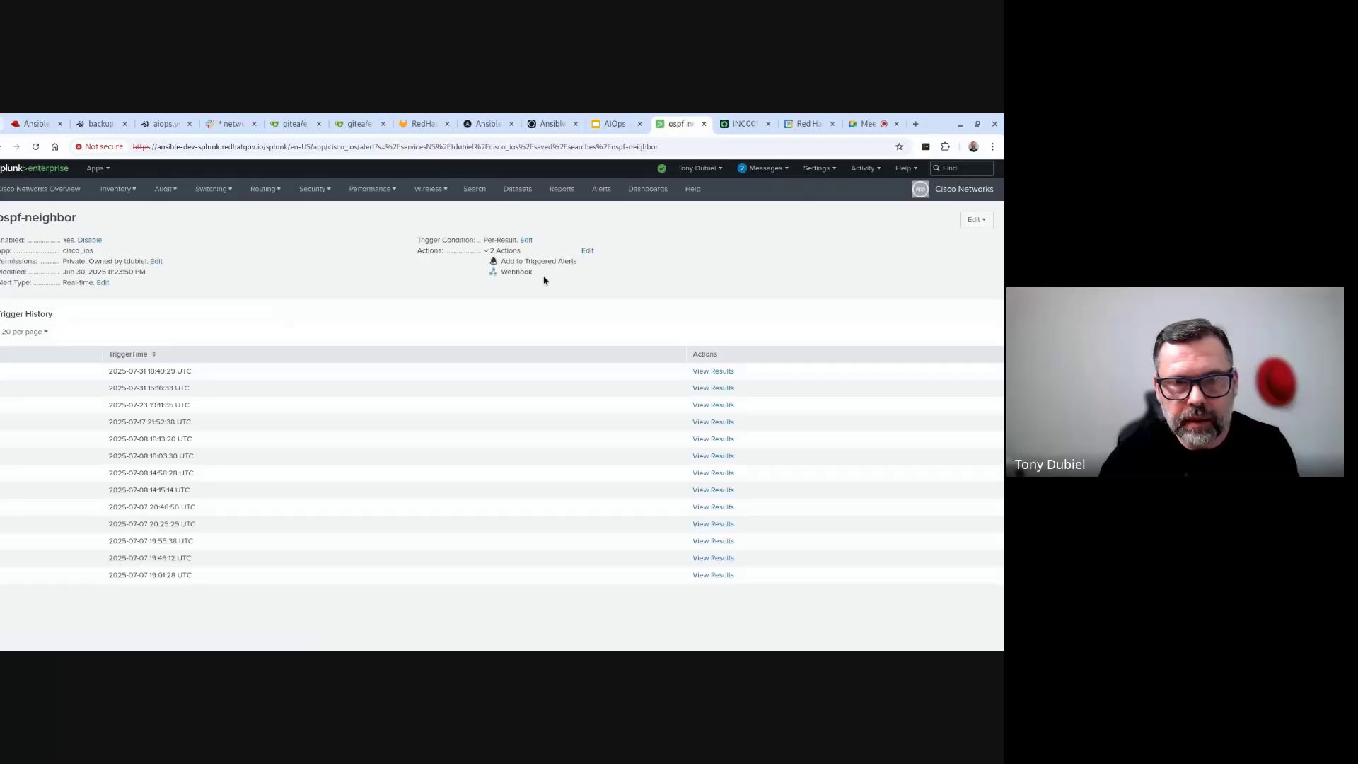
{"action": "left_click", "coordinate": [588, 252]}
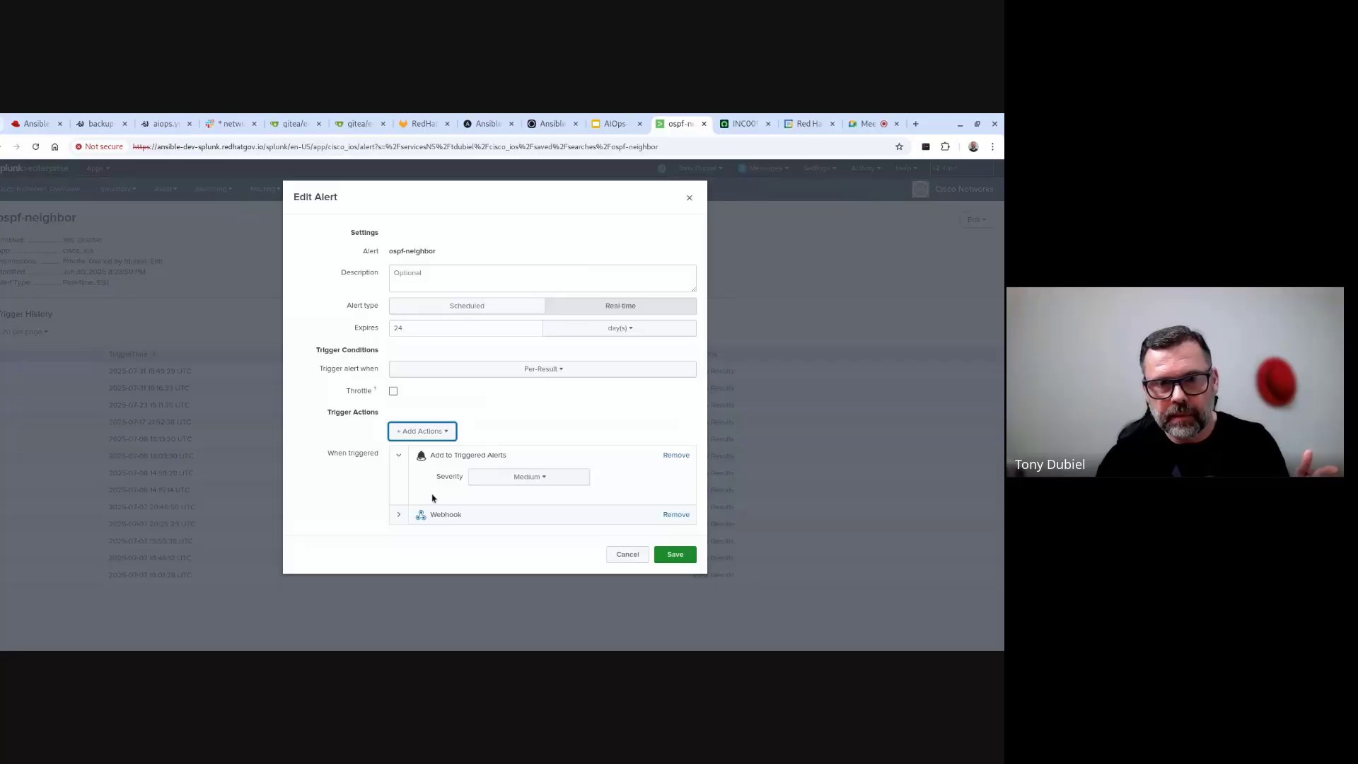
{"action": "left_click", "coordinate": [399, 514]}
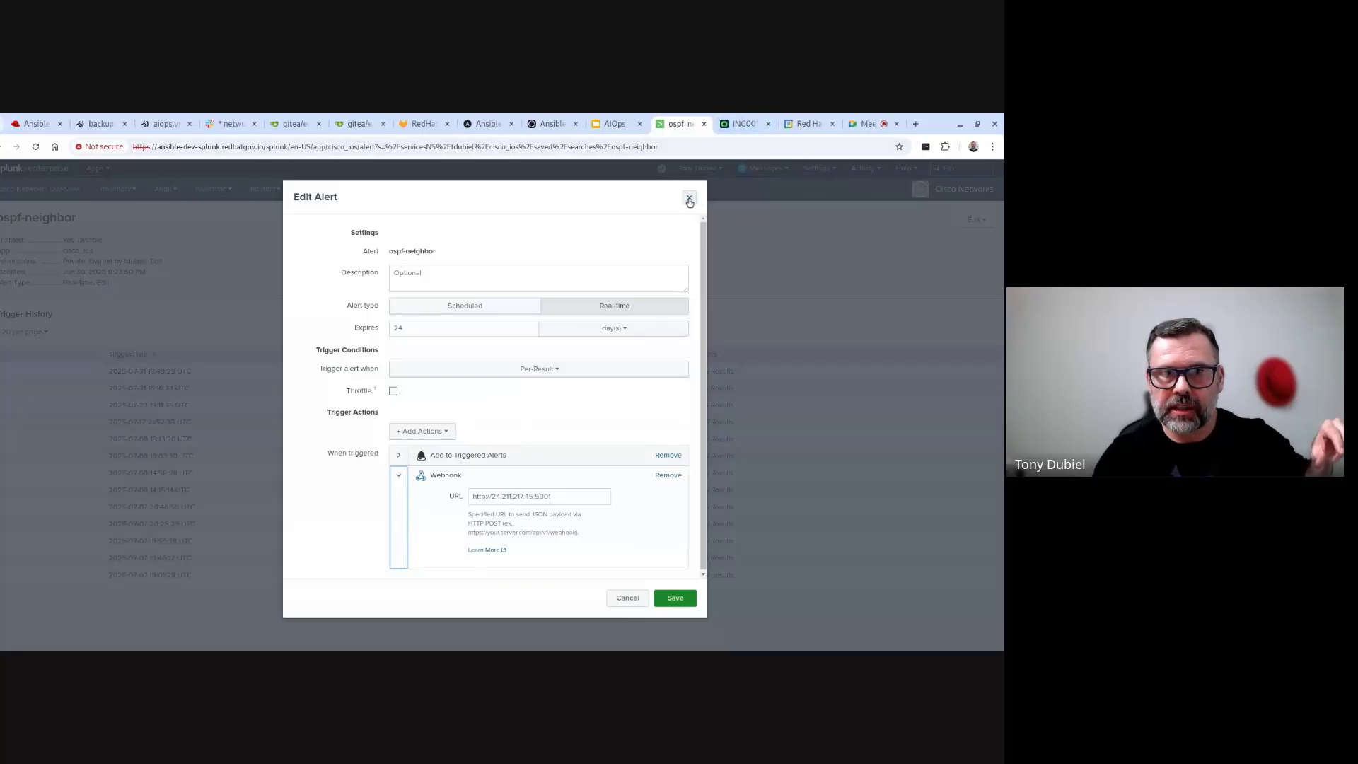
{"action": "left_click", "coordinate": [690, 198]}
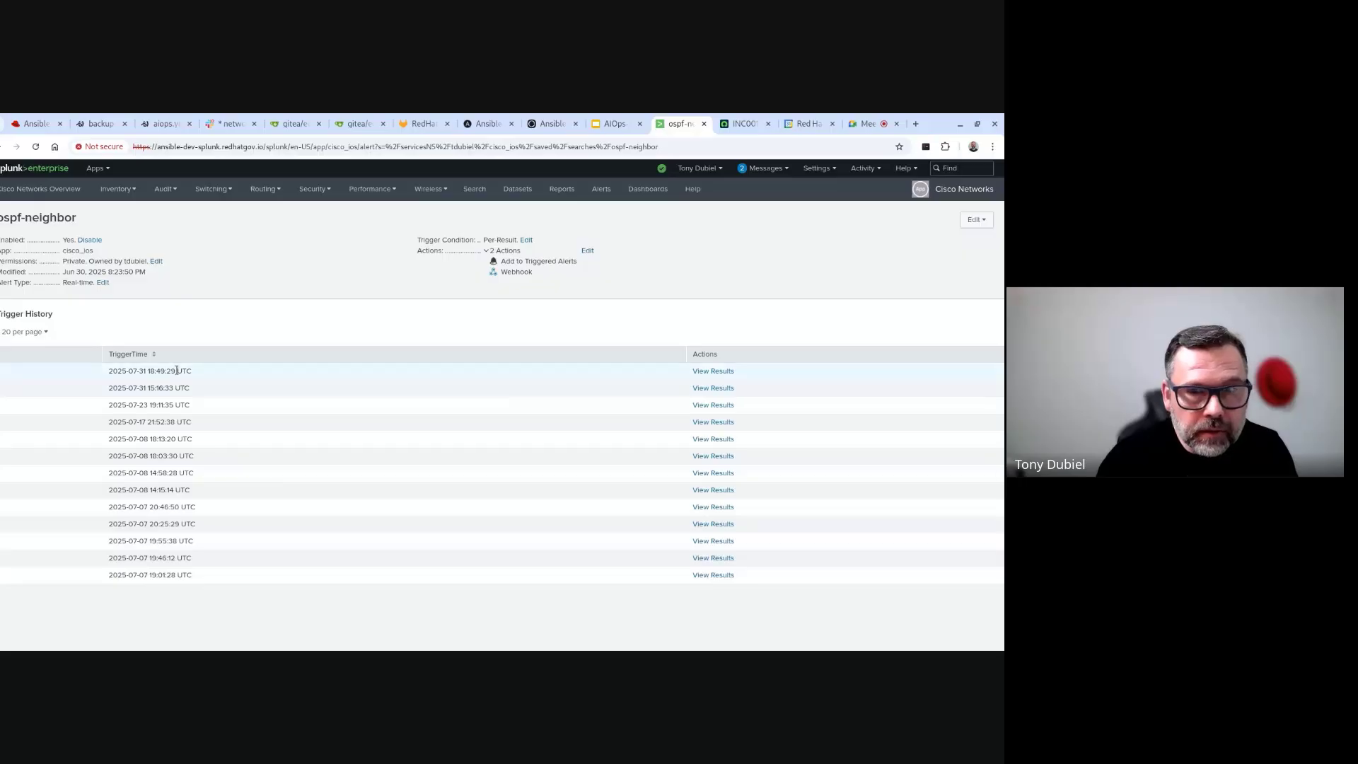
- Open the latest alert's search results and expand the OSPF Tunnel0 FULL-to-DOWN event's fields
{"action": "left_click", "coordinate": [702, 371]}
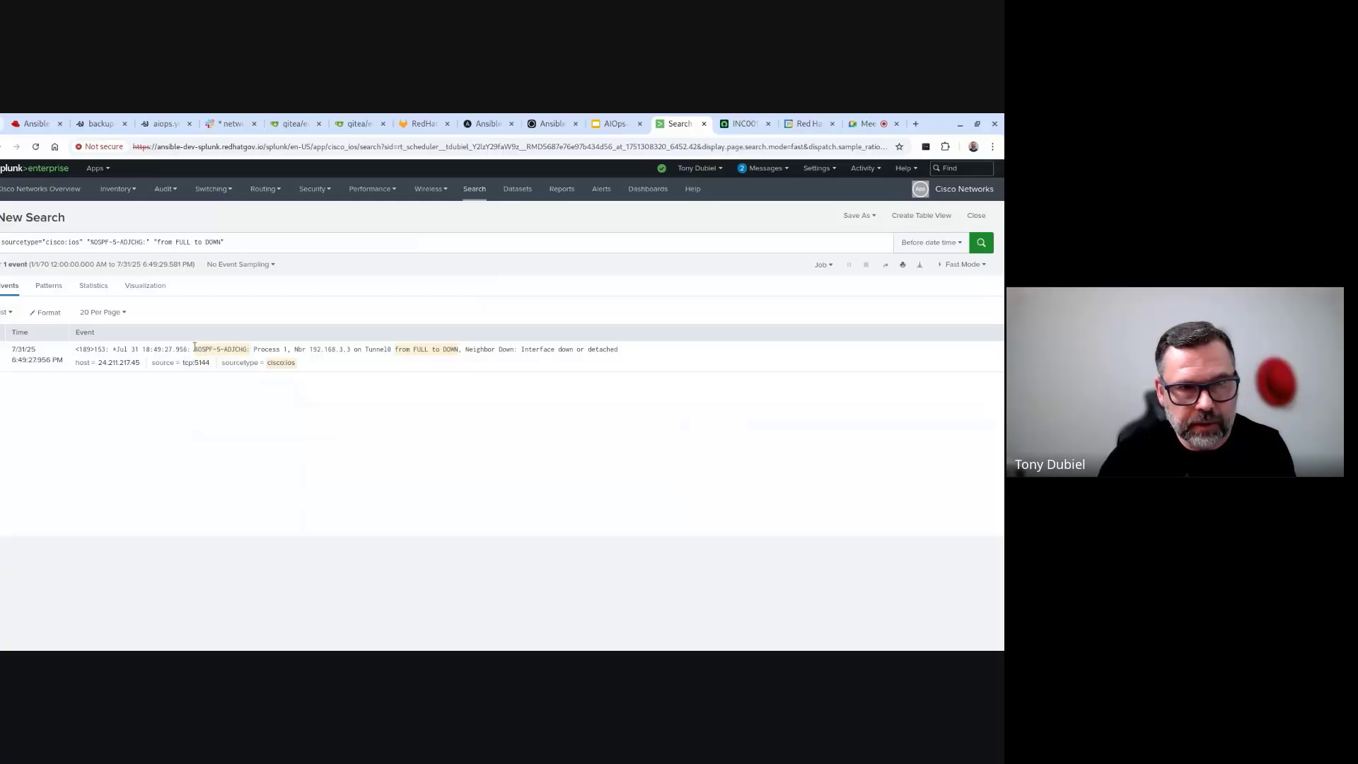
{"action": "left_click_drag", "start_coordinate": [195, 348], "coordinate": [12, 347]}
{"action": "left_click_drag", "start_coordinate": [470, 337], "coordinate": [481, 352]}
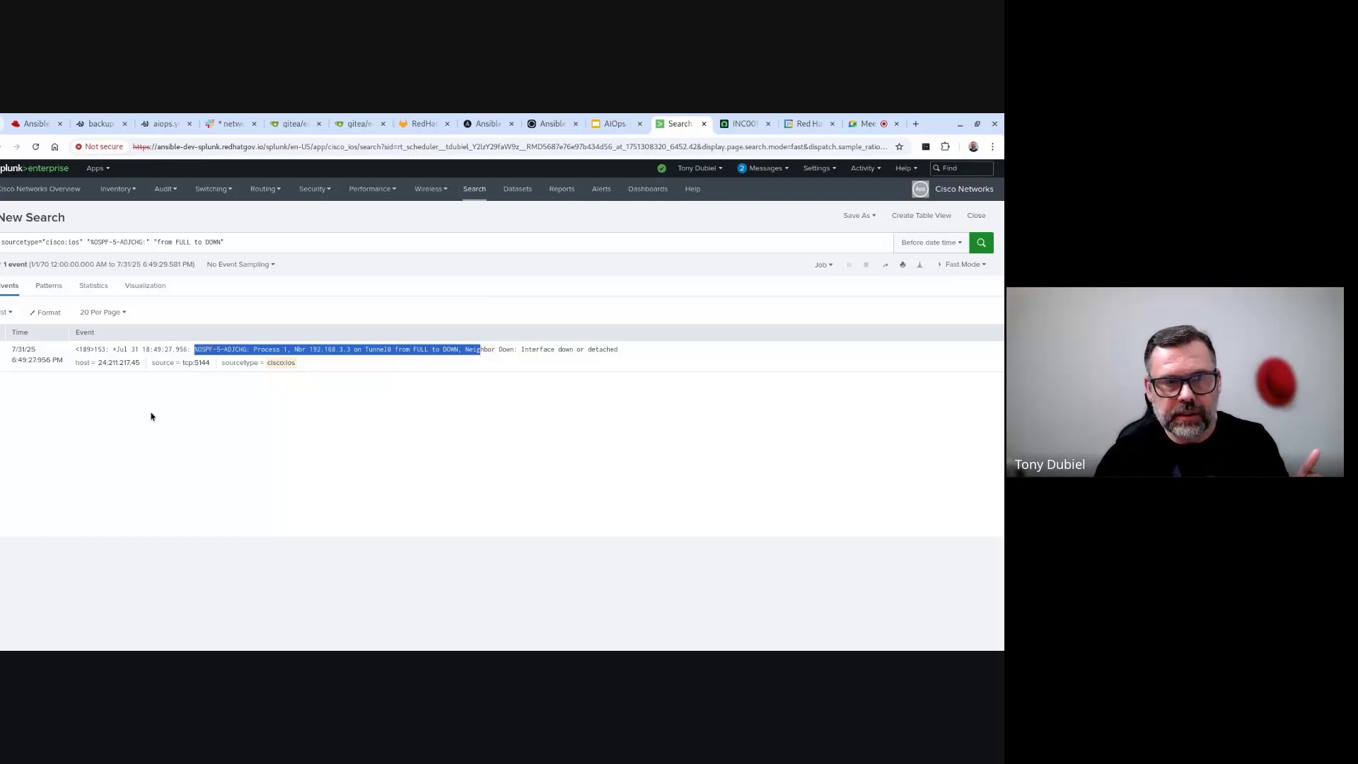
{"action": "left_click", "coordinate": [4, 349]}
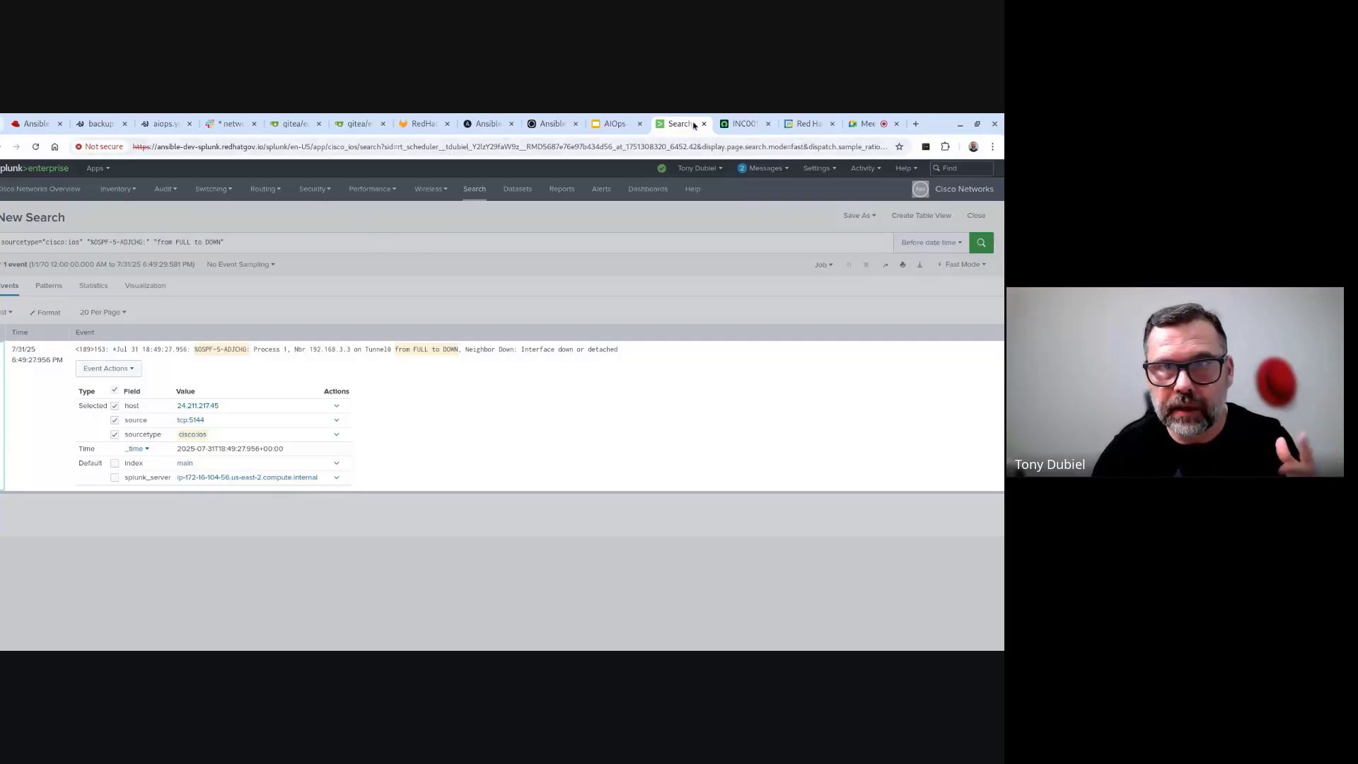
{"action": "left_click", "coordinate": [25, 124]}
- Close the SNOW ticket job's host details and list Rulebook Activations, with ospf-neighbor running
{"action": "left_click", "coordinate": [680, 334]}
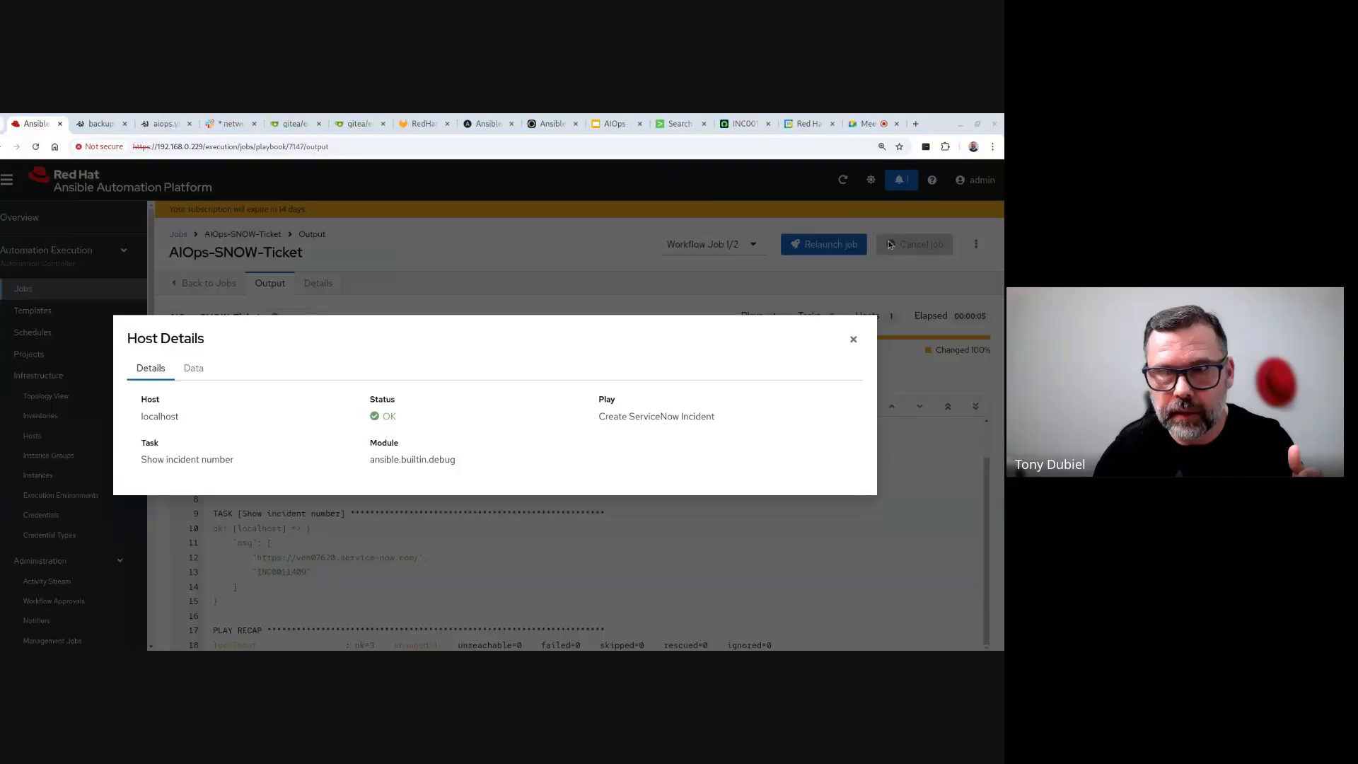
{"action": "left_click", "coordinate": [853, 339]}
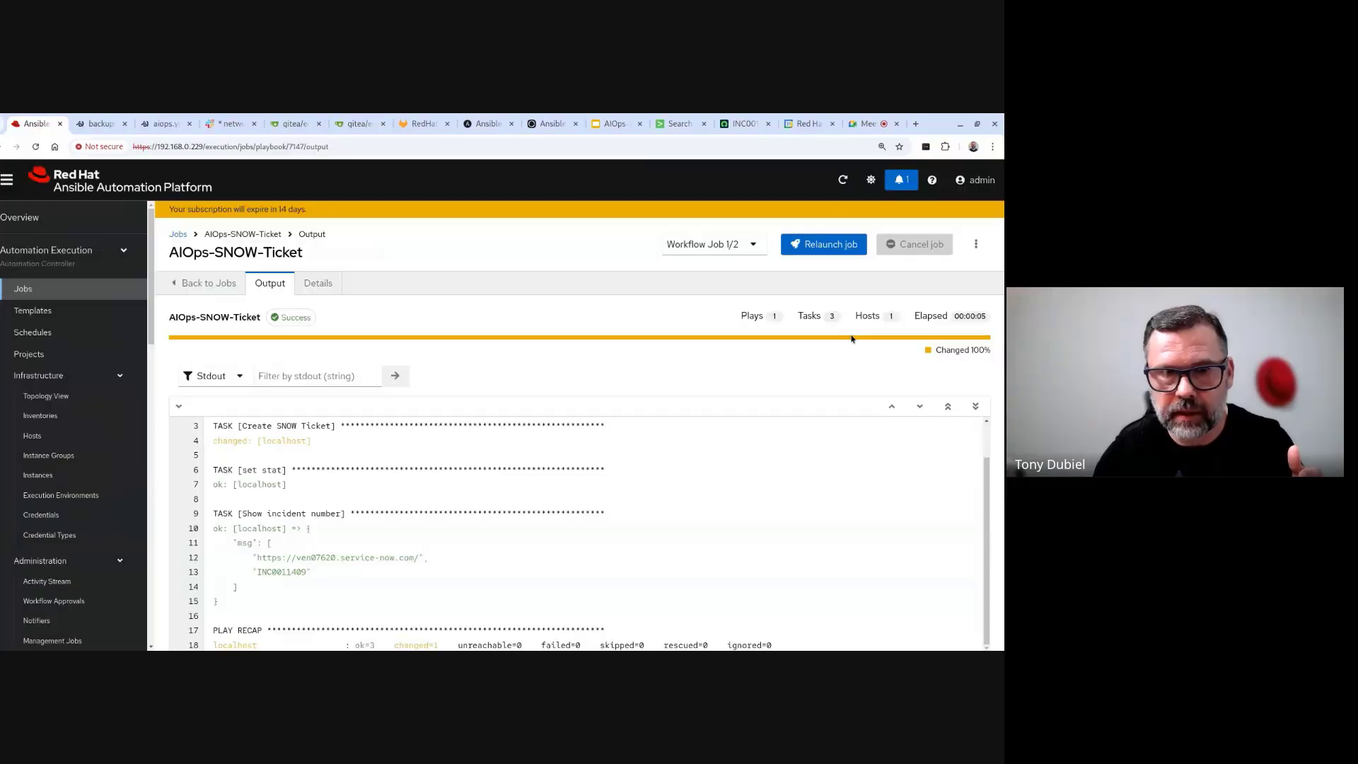
{"action": "scroll", "coordinate": [47, 412], "scroll_direction": "down", "scroll_amount": 5}
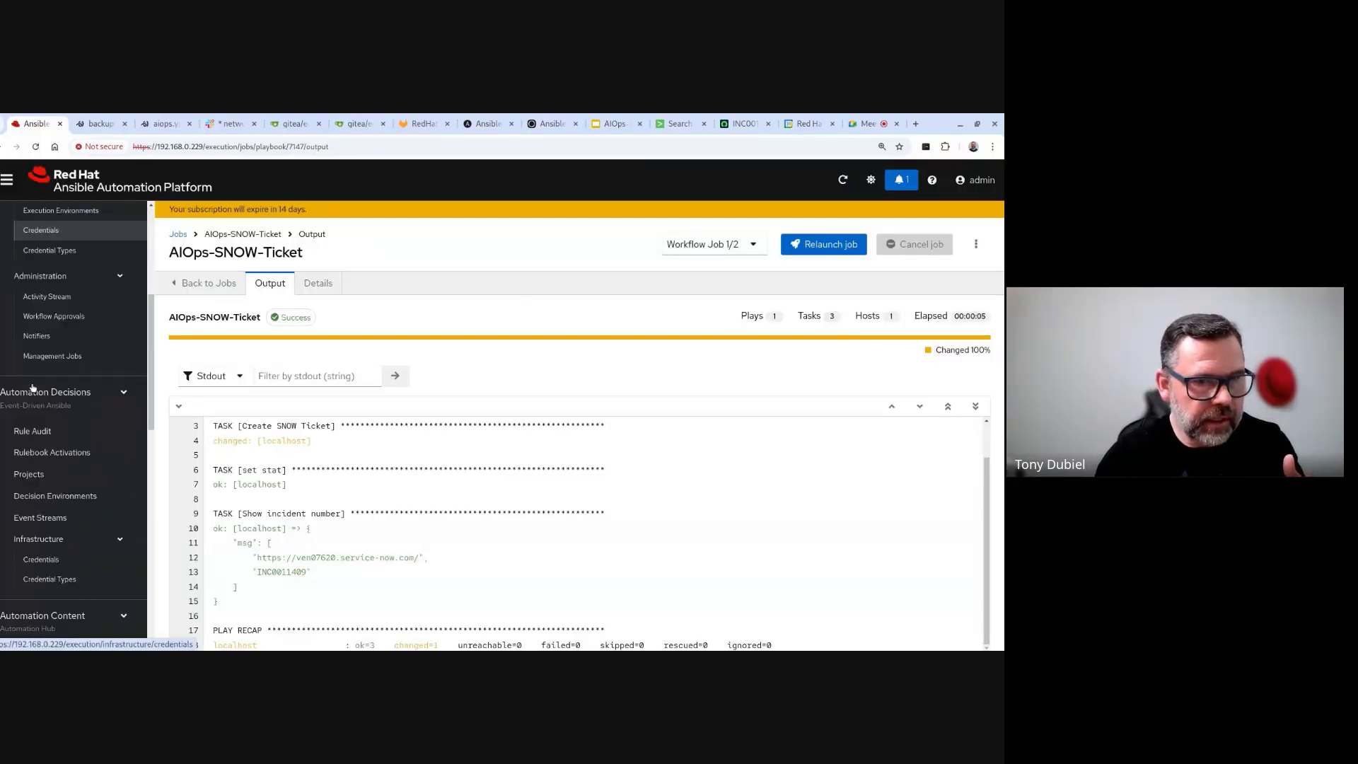
{"action": "left_click", "coordinate": [48, 423]}
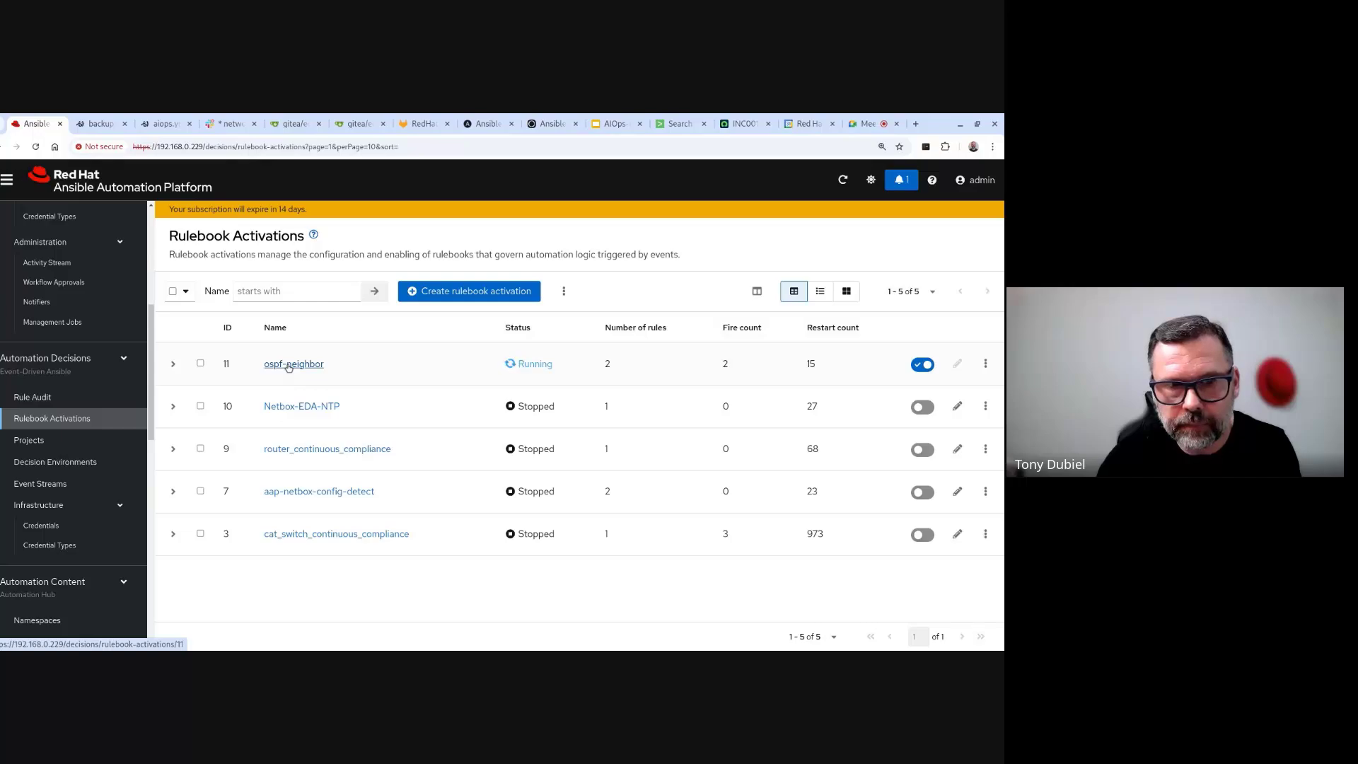
- Open the ospf-neighbor activation's history and its running 1321 activation log
{"action": "left_click", "coordinate": [288, 365]}
{"action": "left_click", "coordinate": [381, 291]}
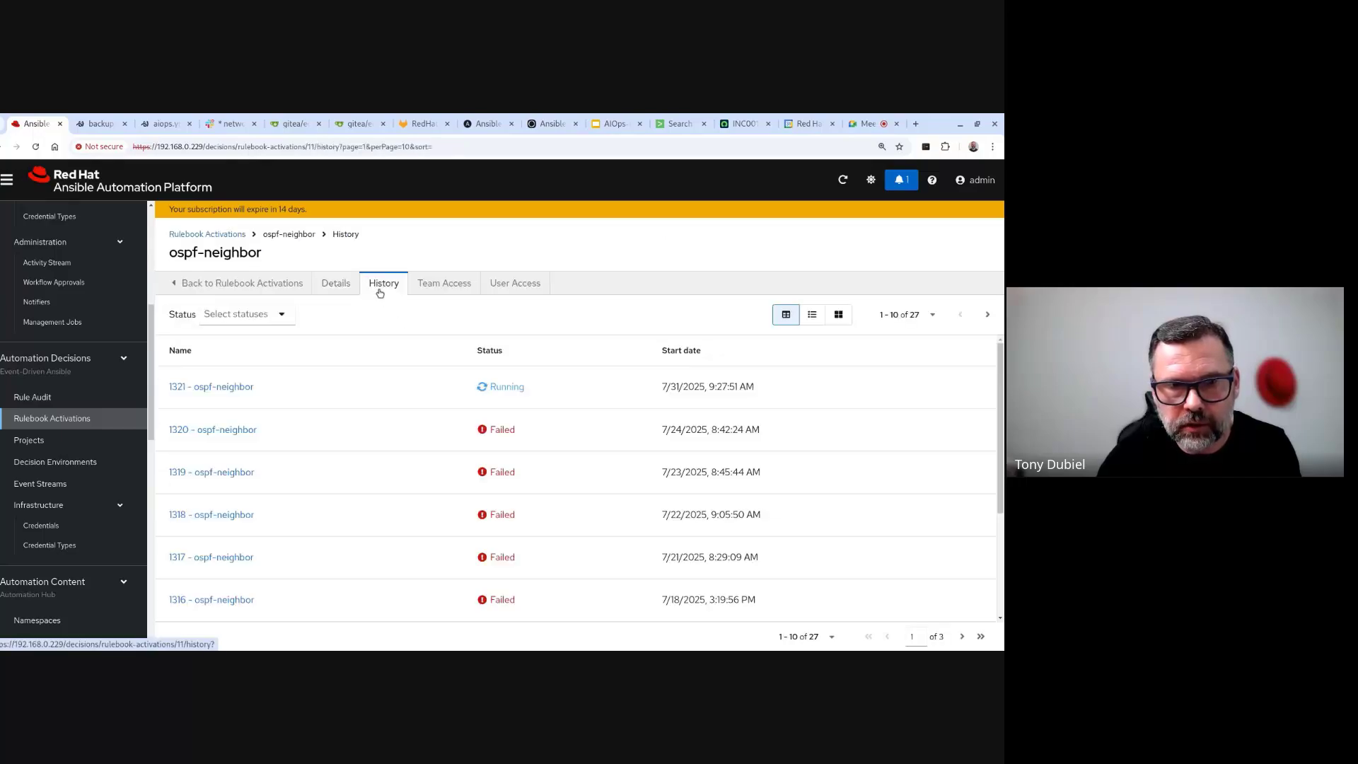
{"action": "left_click", "coordinate": [242, 388]}
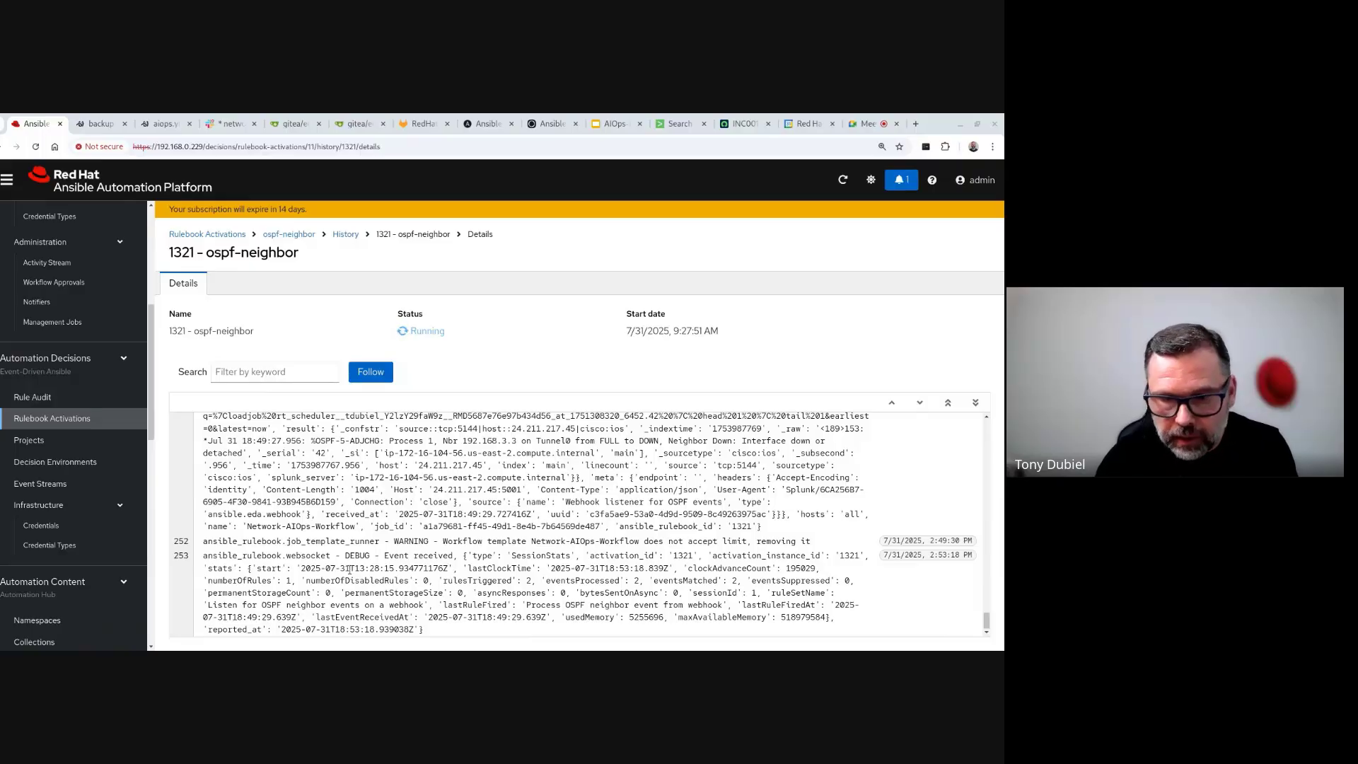
- Highlight the 'Listen for OSPF neighbor events' ruleset and the OSPF FULL-to-DOWN syslog message
{"action": "scroll", "coordinate": [348, 569], "scroll_direction": "up", "scroll_amount": 1}
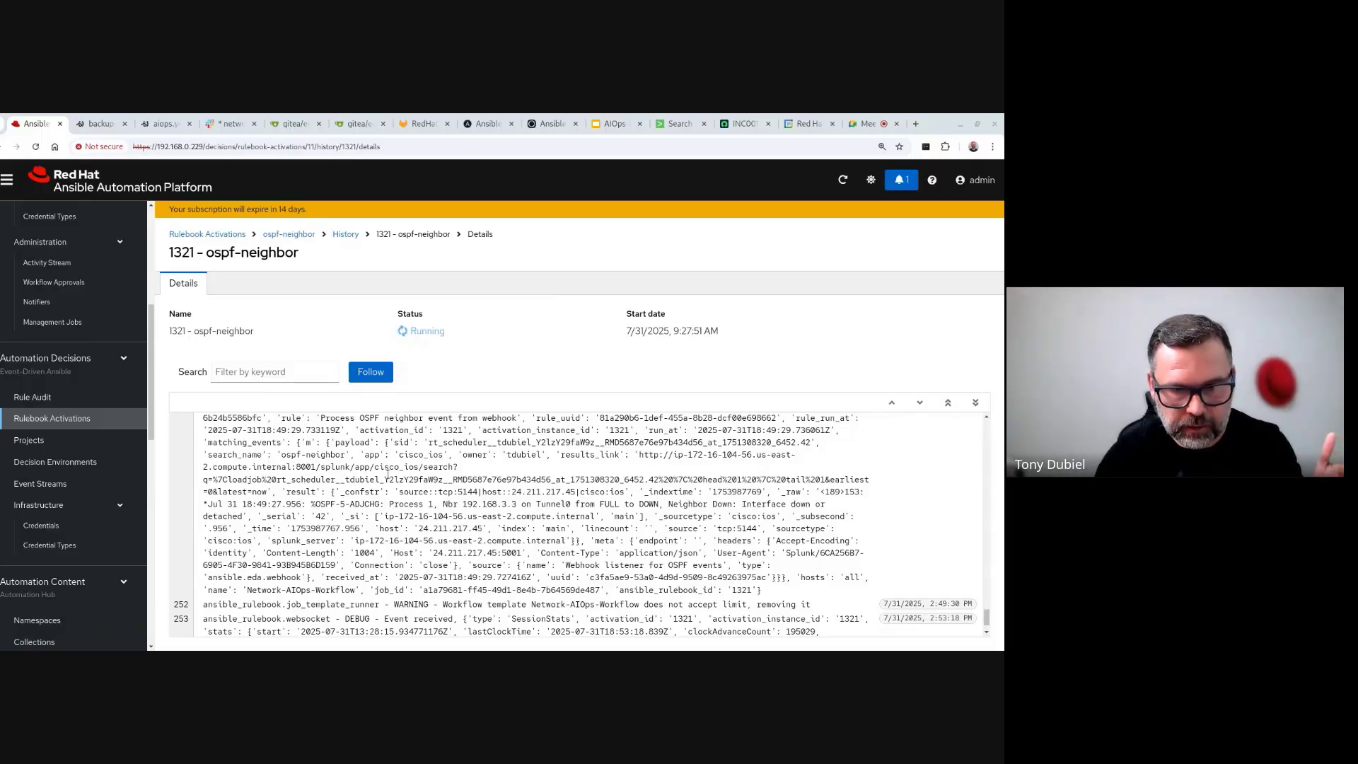
{"action": "scroll", "coordinate": [422, 542], "scroll_direction": "up", "scroll_amount": 3}
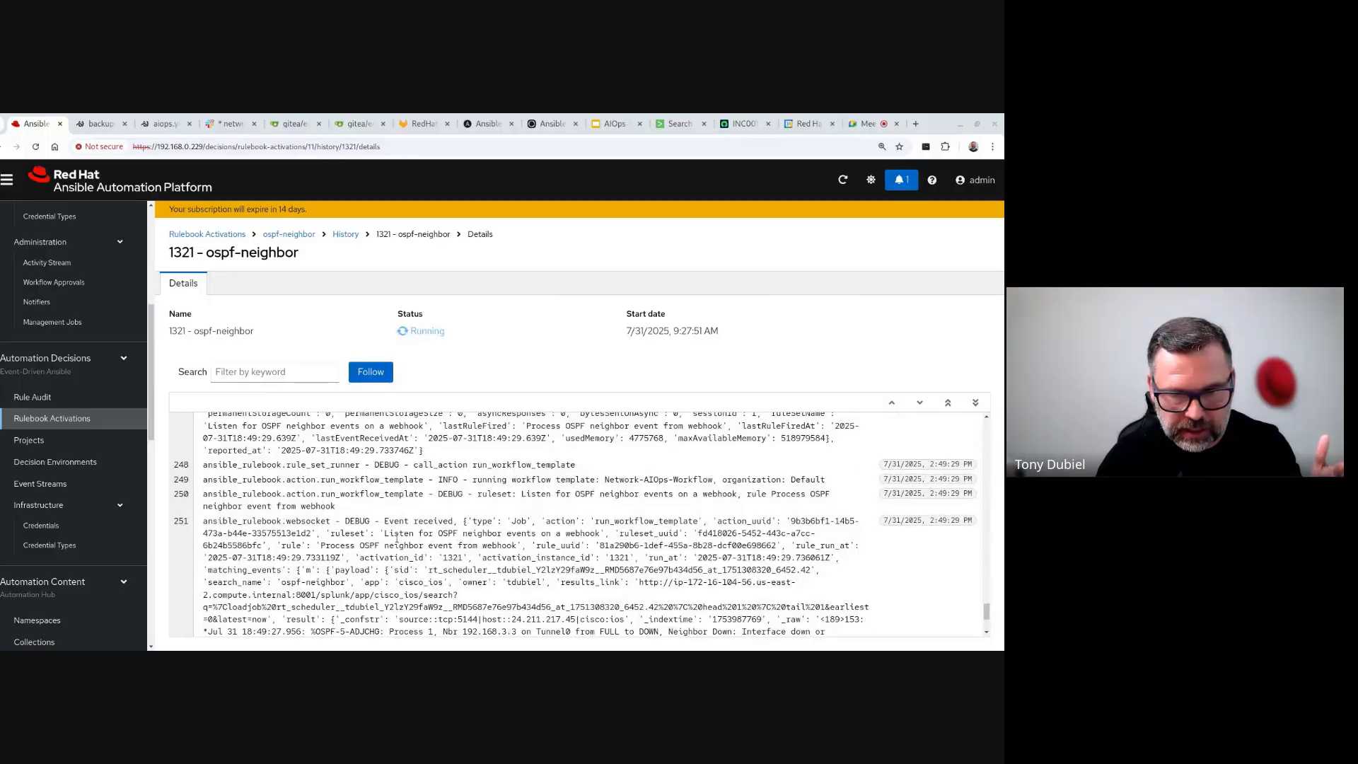
{"action": "left_click_drag", "start_coordinate": [381, 531], "coordinate": [607, 530]}
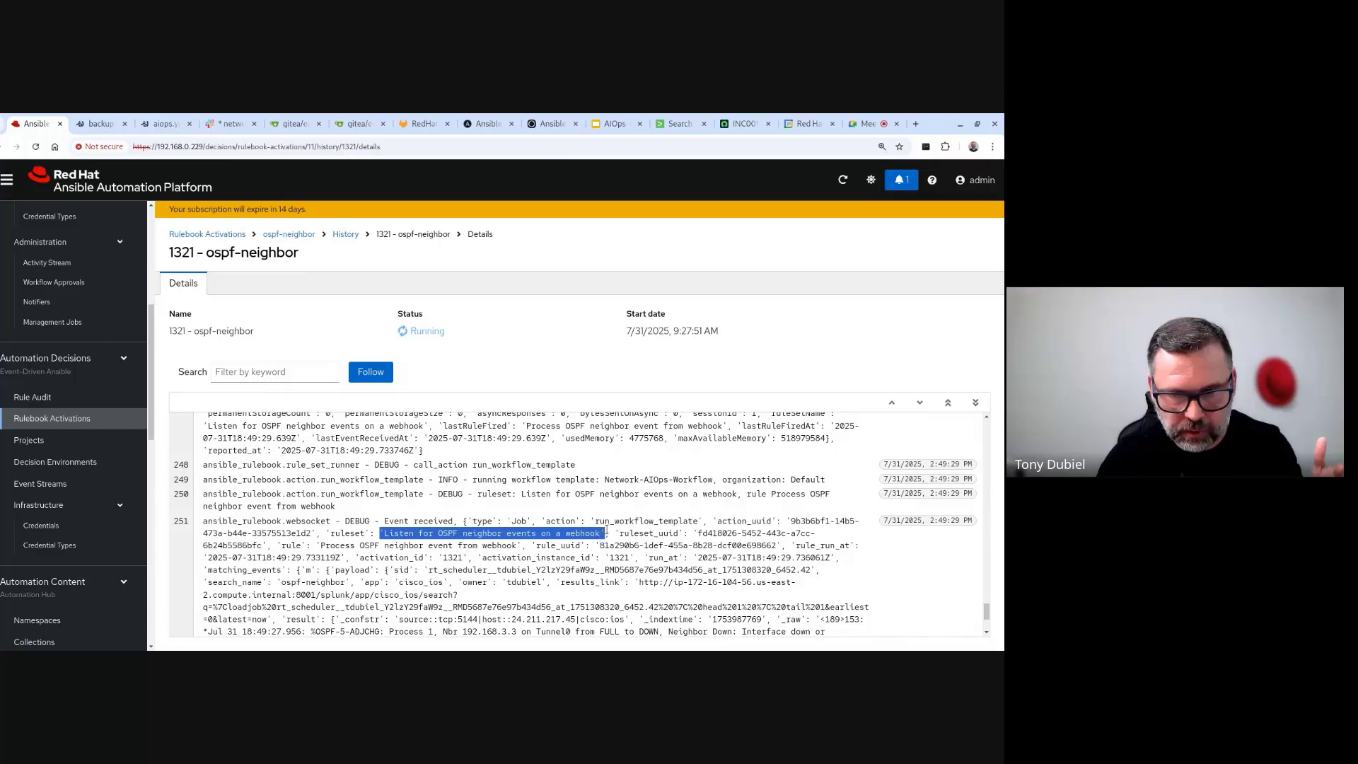
{"action": "scroll", "coordinate": [521, 579], "scroll_direction": "down", "scroll_amount": 3}
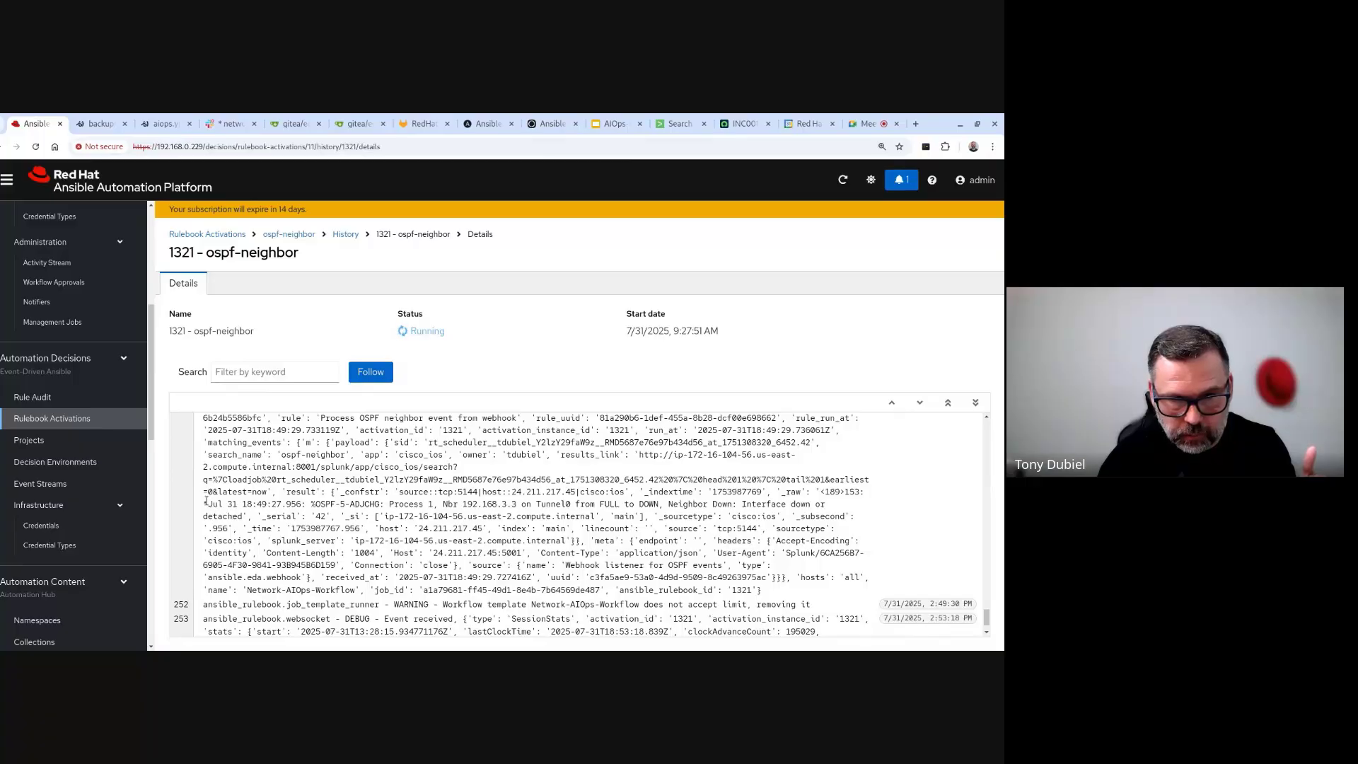
{"action": "left_click_drag", "start_coordinate": [207, 501], "coordinate": [875, 559]}
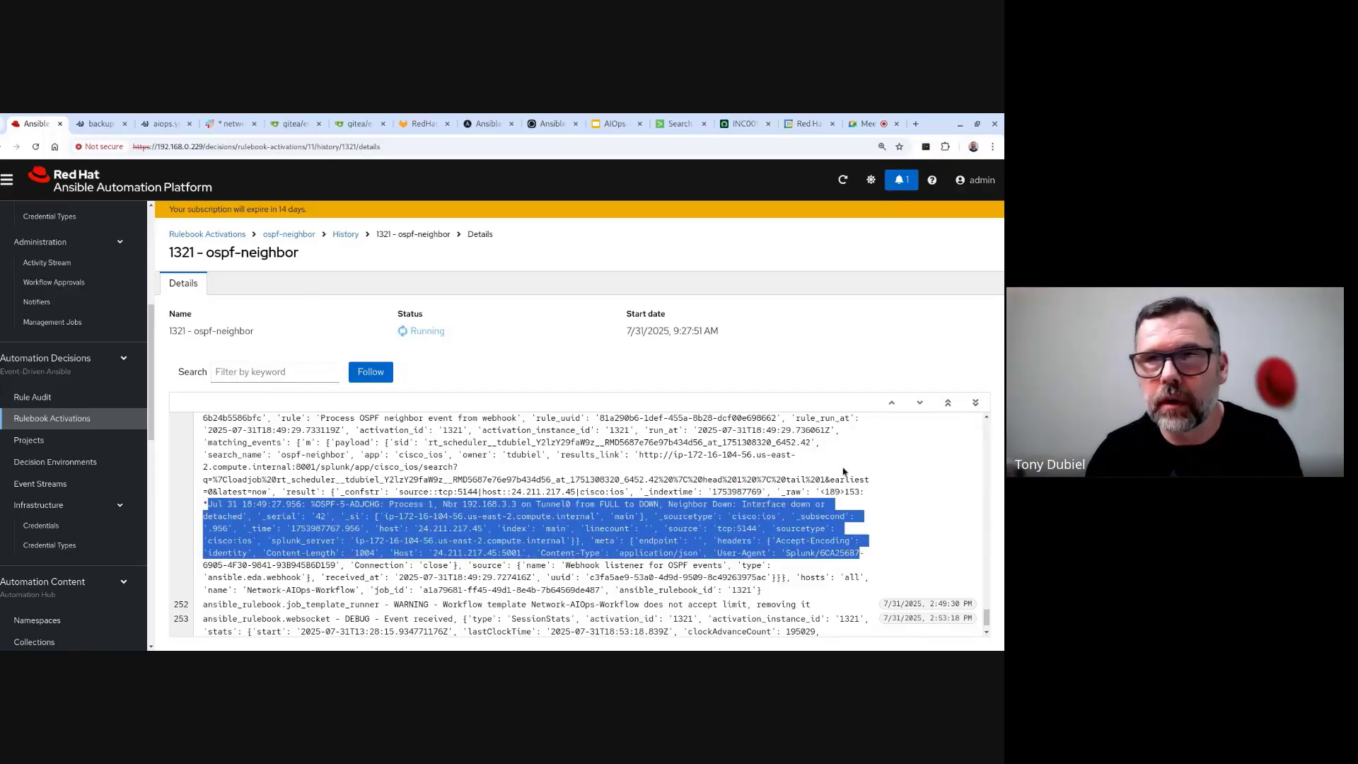
{"action": "left_click", "coordinate": [757, 122]}
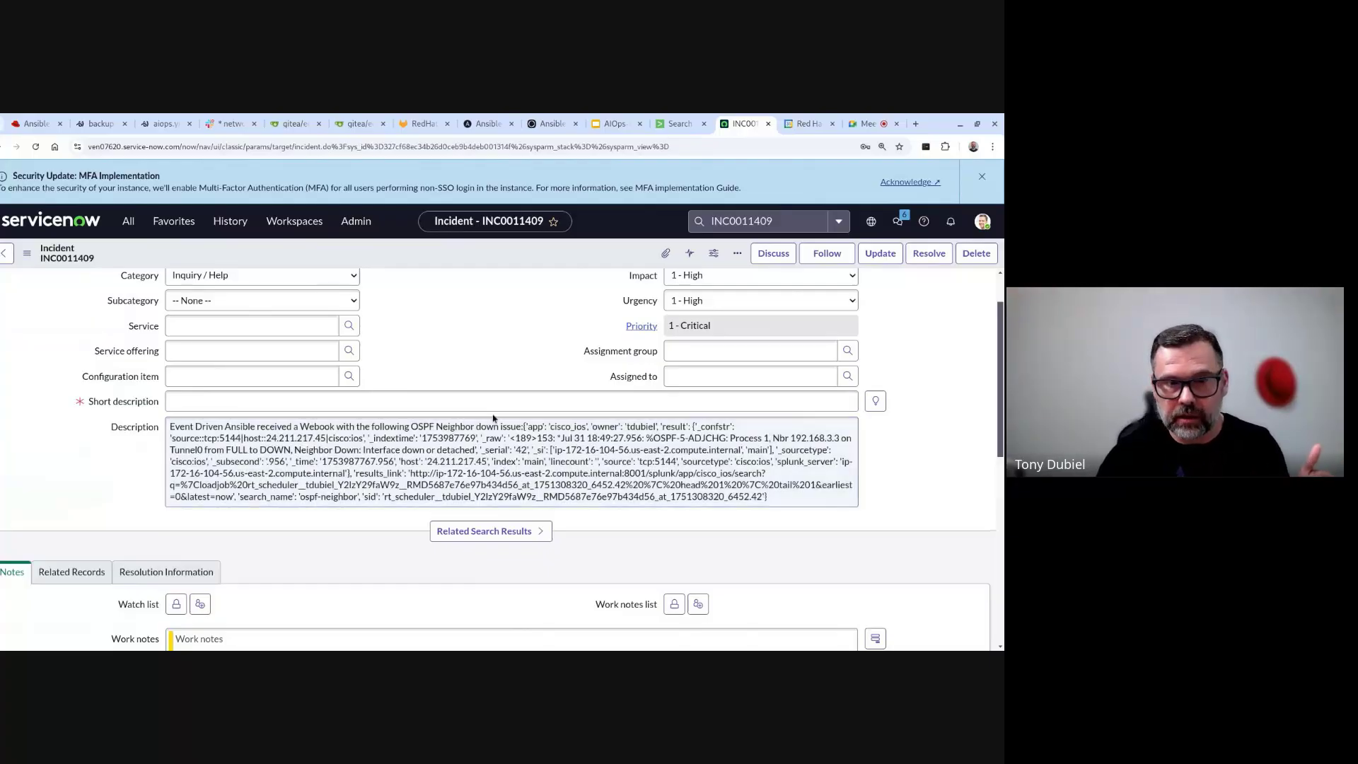
- Review INC0011409's description of the OSPF neighbor-down event, then return to the Ansible log
{"action": "triple_click", "coordinate": [508, 462]}
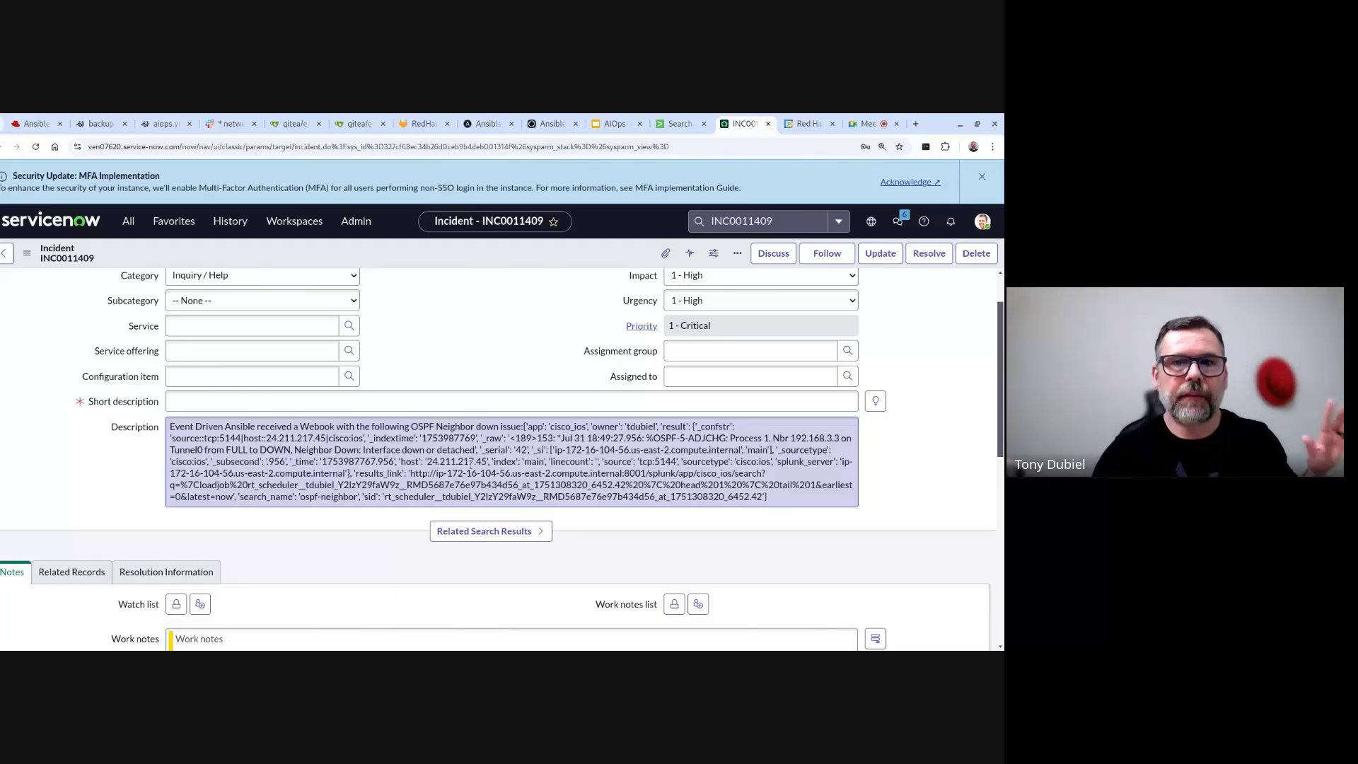
{"action": "left_click", "coordinate": [330, 235]}
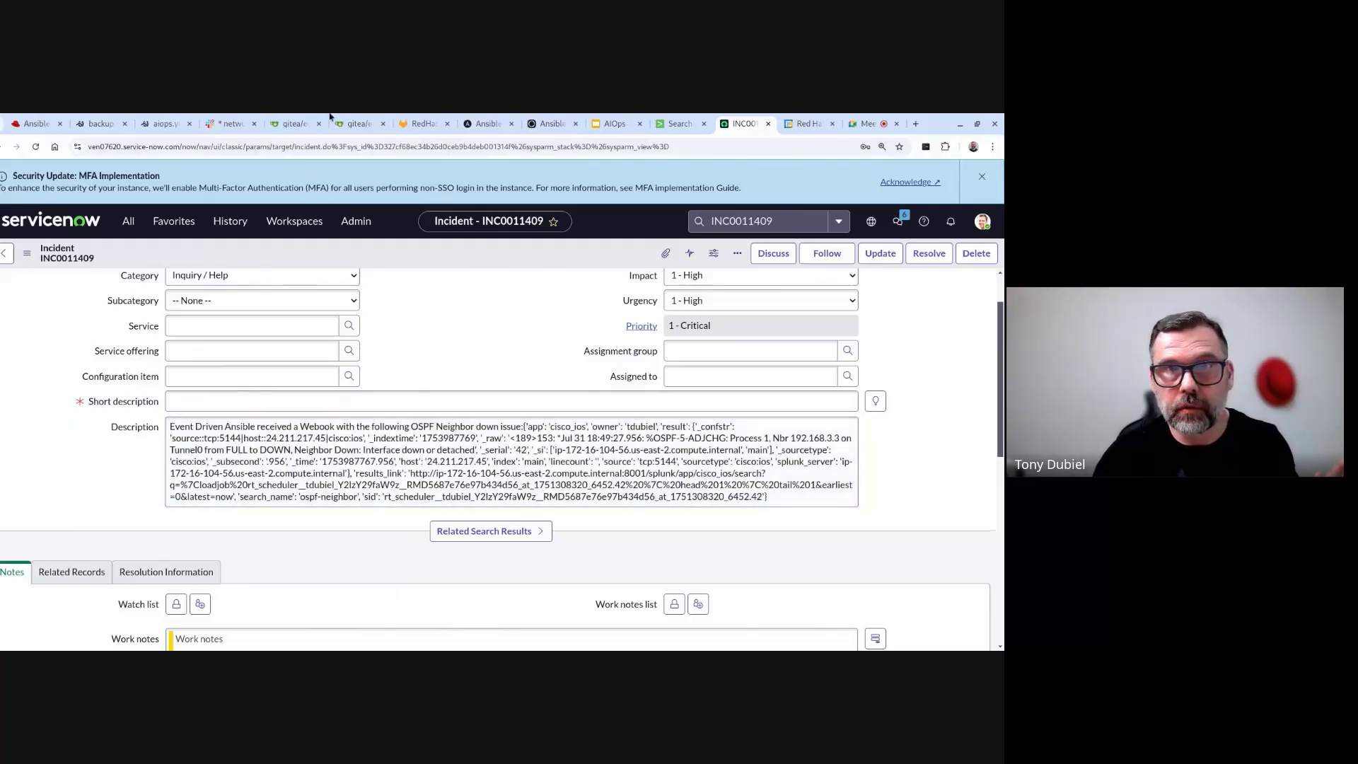
{"action": "left_click", "coordinate": [34, 124]}
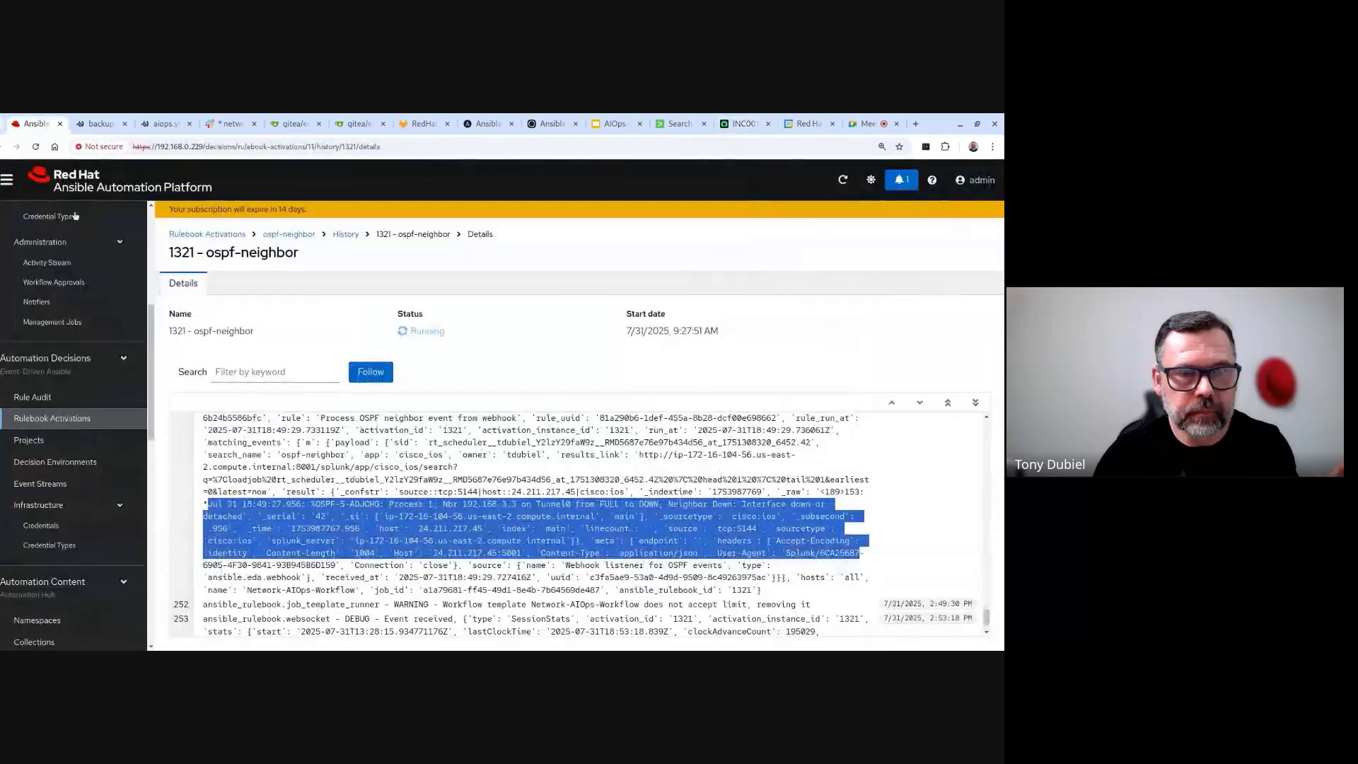
- Open the running Network-AIOps-Workflow's AI Playbook Create step output and scroll through it
{"action": "scroll", "coordinate": [49, 275], "scroll_direction": "up", "scroll_amount": 5}
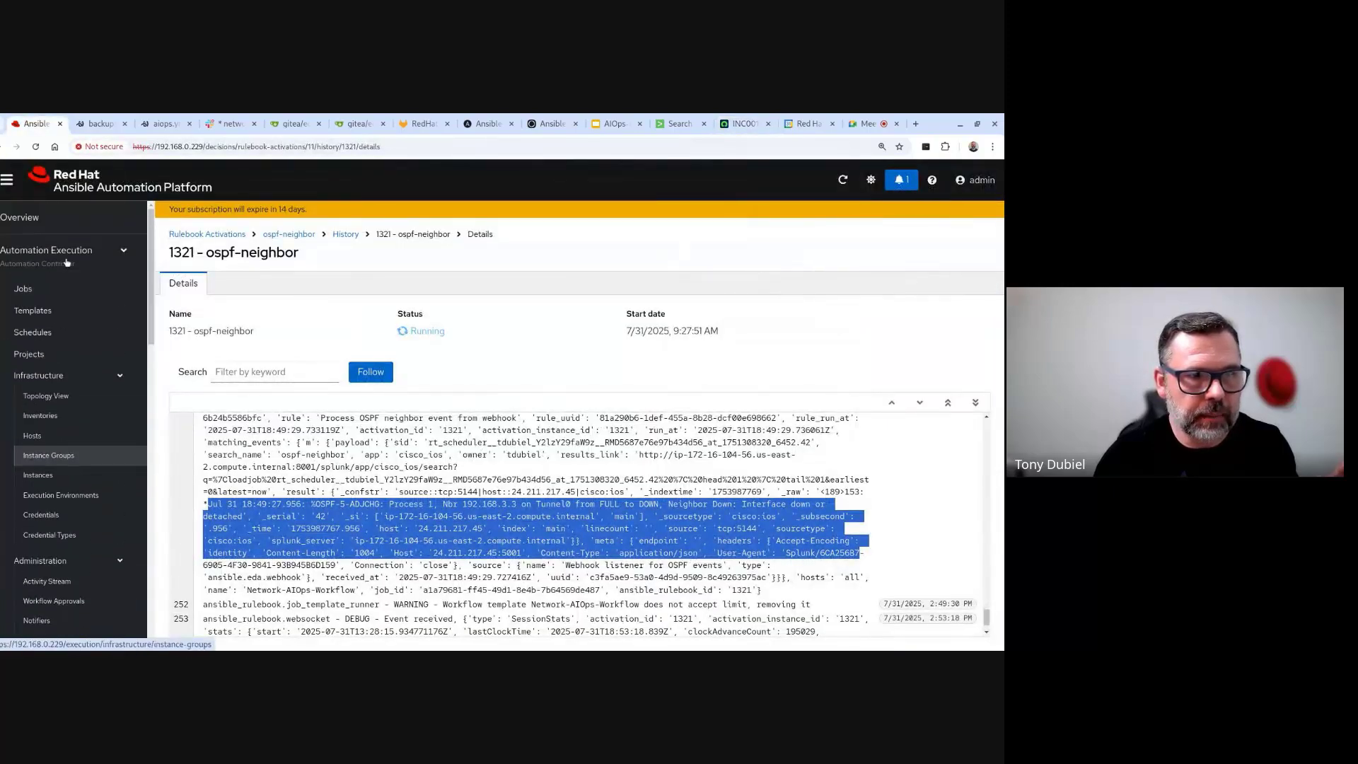
{"action": "left_click", "coordinate": [53, 287]}
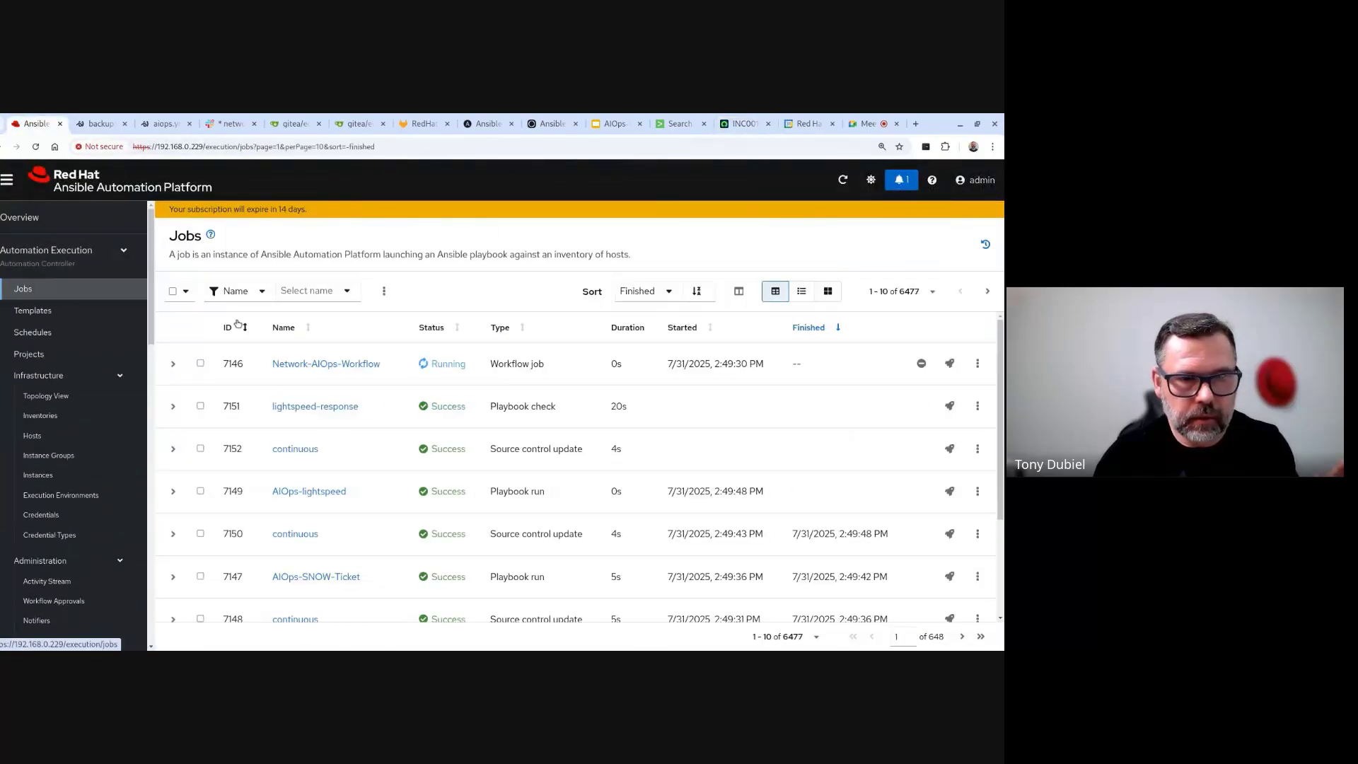
{"action": "left_click", "coordinate": [320, 364]}
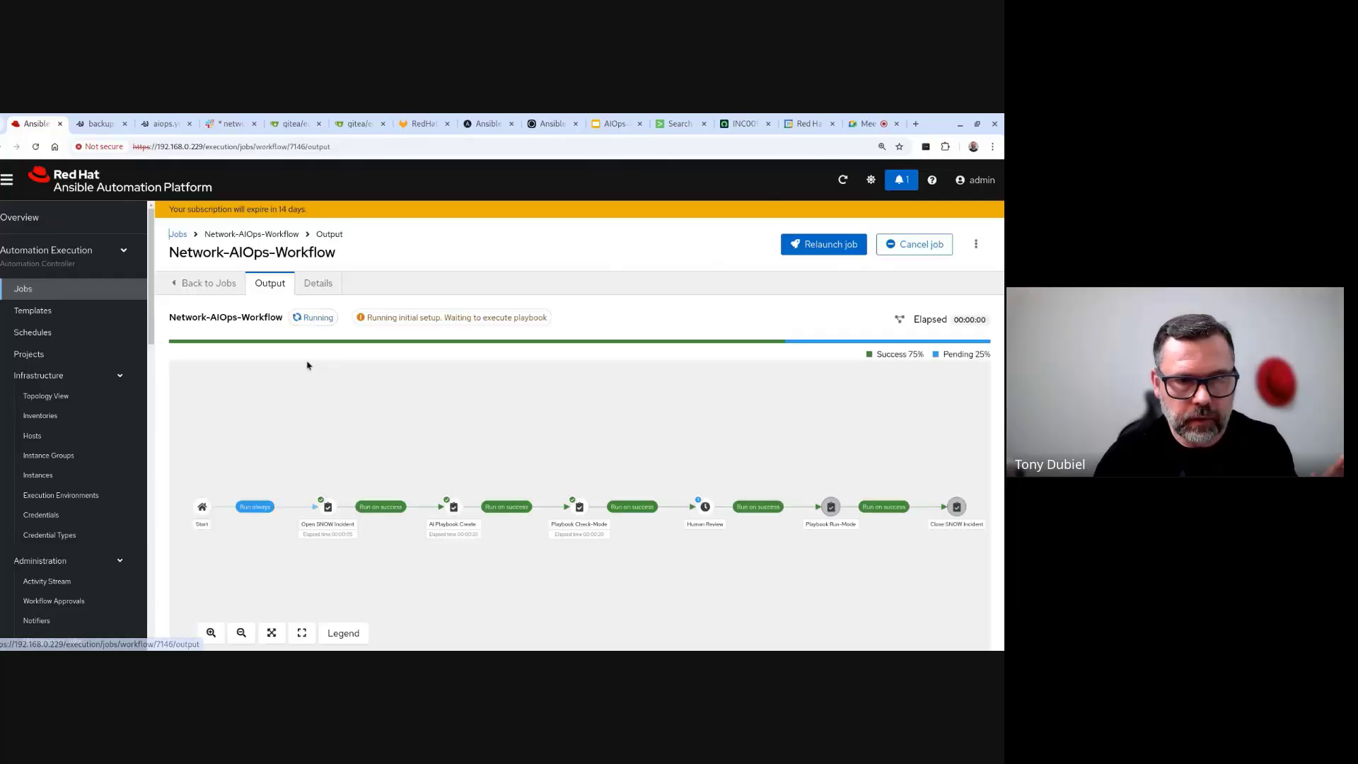
{"action": "left_click", "coordinate": [453, 516]}
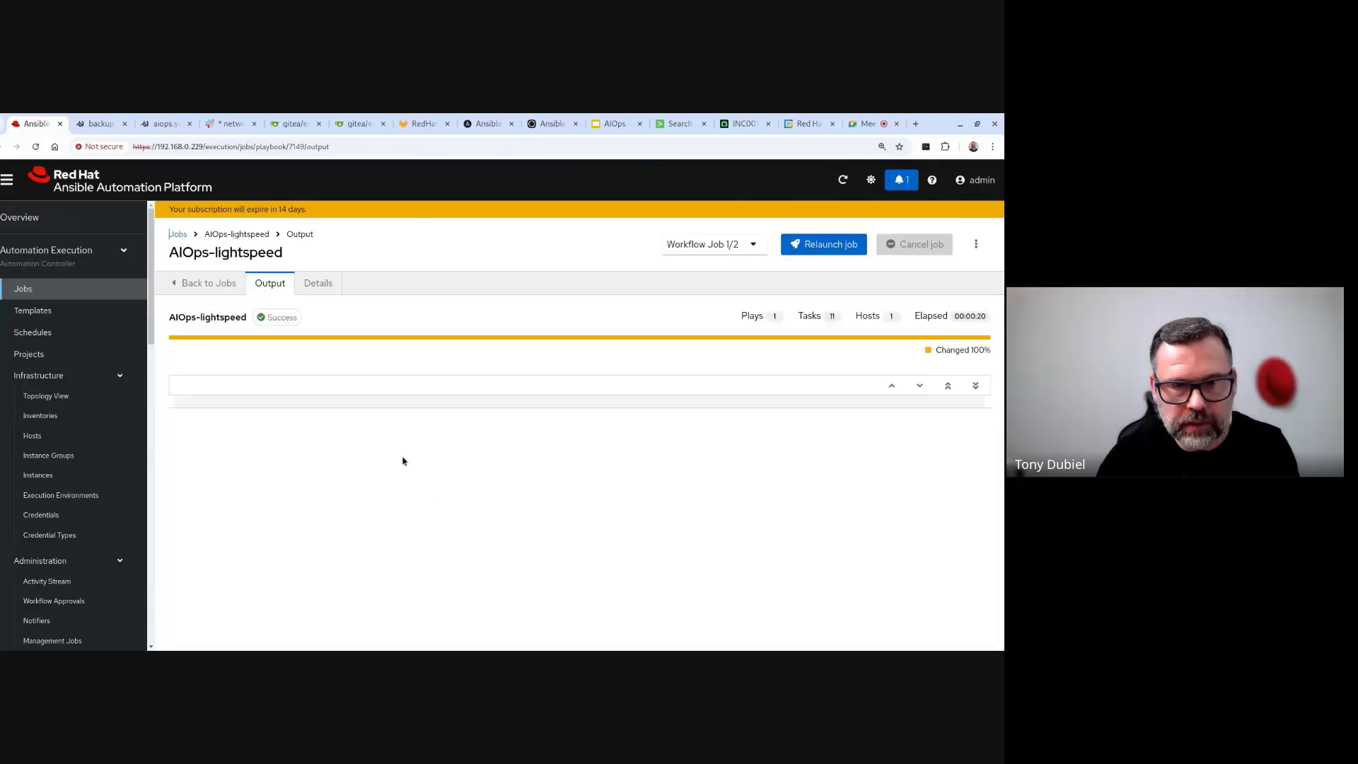
{"action": "scroll", "coordinate": [448, 506], "scroll_direction": "down", "scroll_amount": 1}
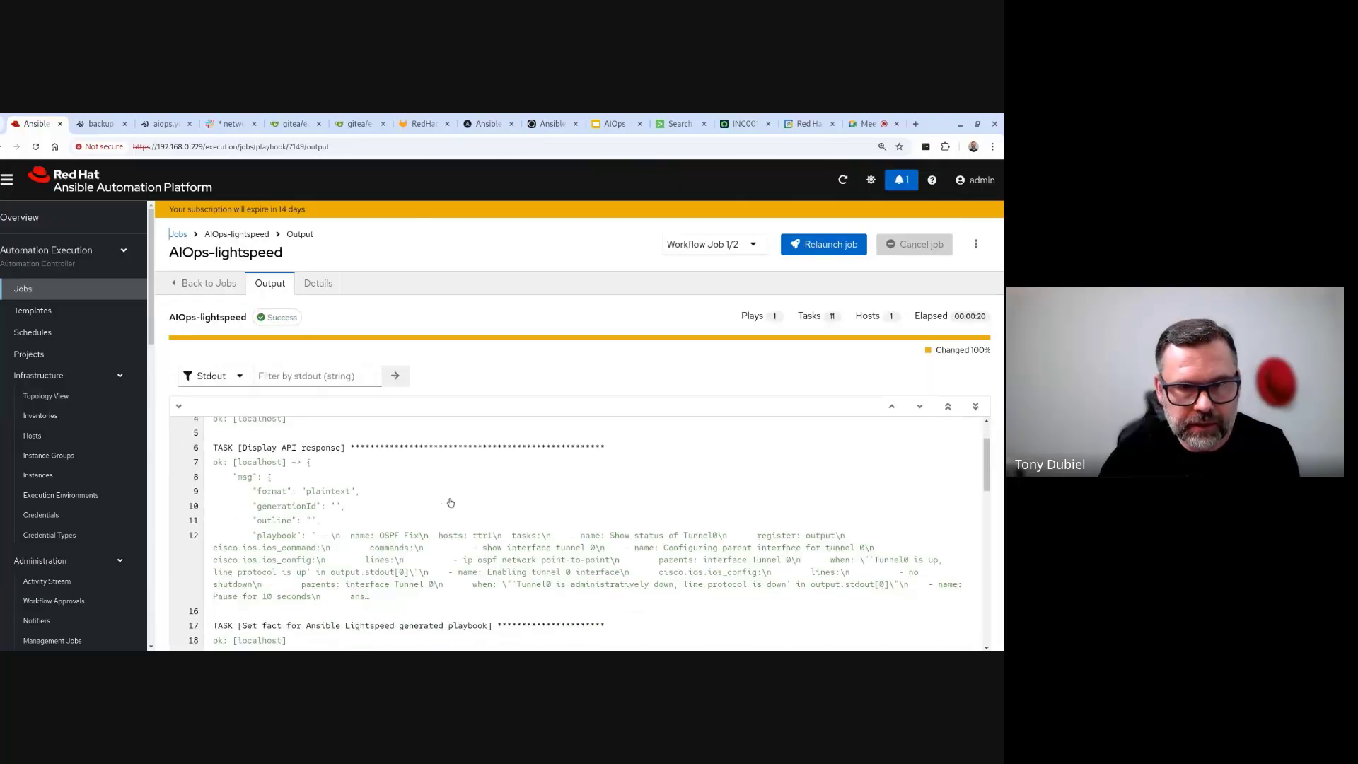
{"action": "scroll", "coordinate": [448, 500], "scroll_direction": "up", "scroll_amount": 2}
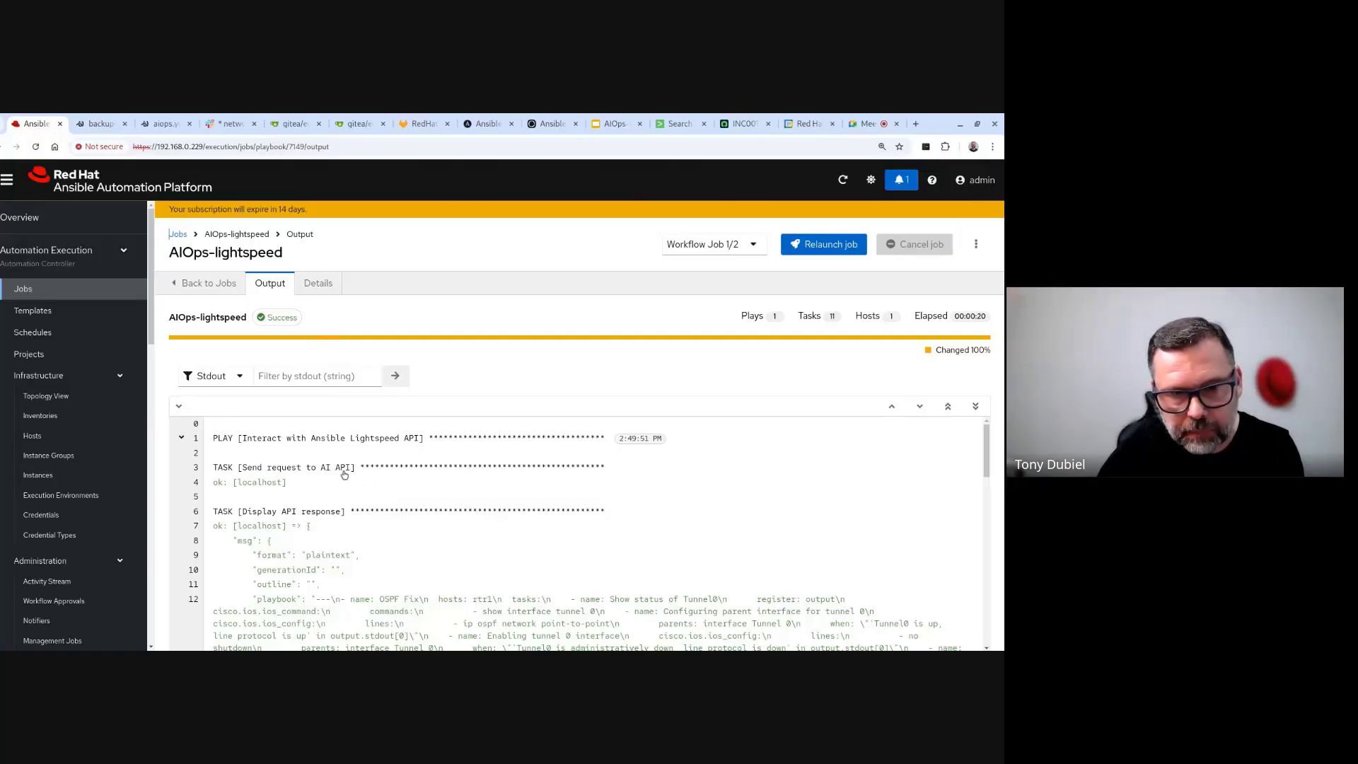
{"action": "scroll", "coordinate": [422, 476], "scroll_direction": "down", "scroll_amount": 1}
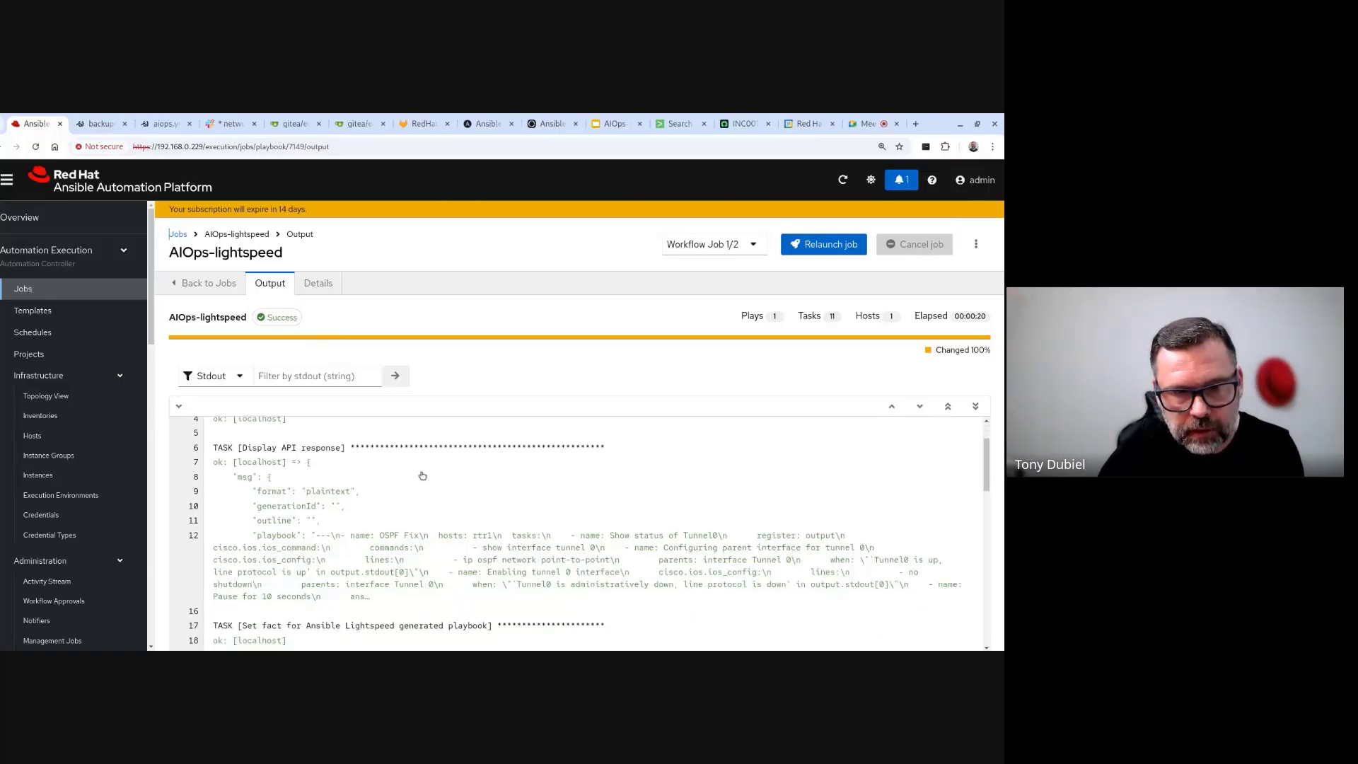
{"action": "scroll", "coordinate": [422, 475], "scroll_direction": "up", "scroll_amount": 1}
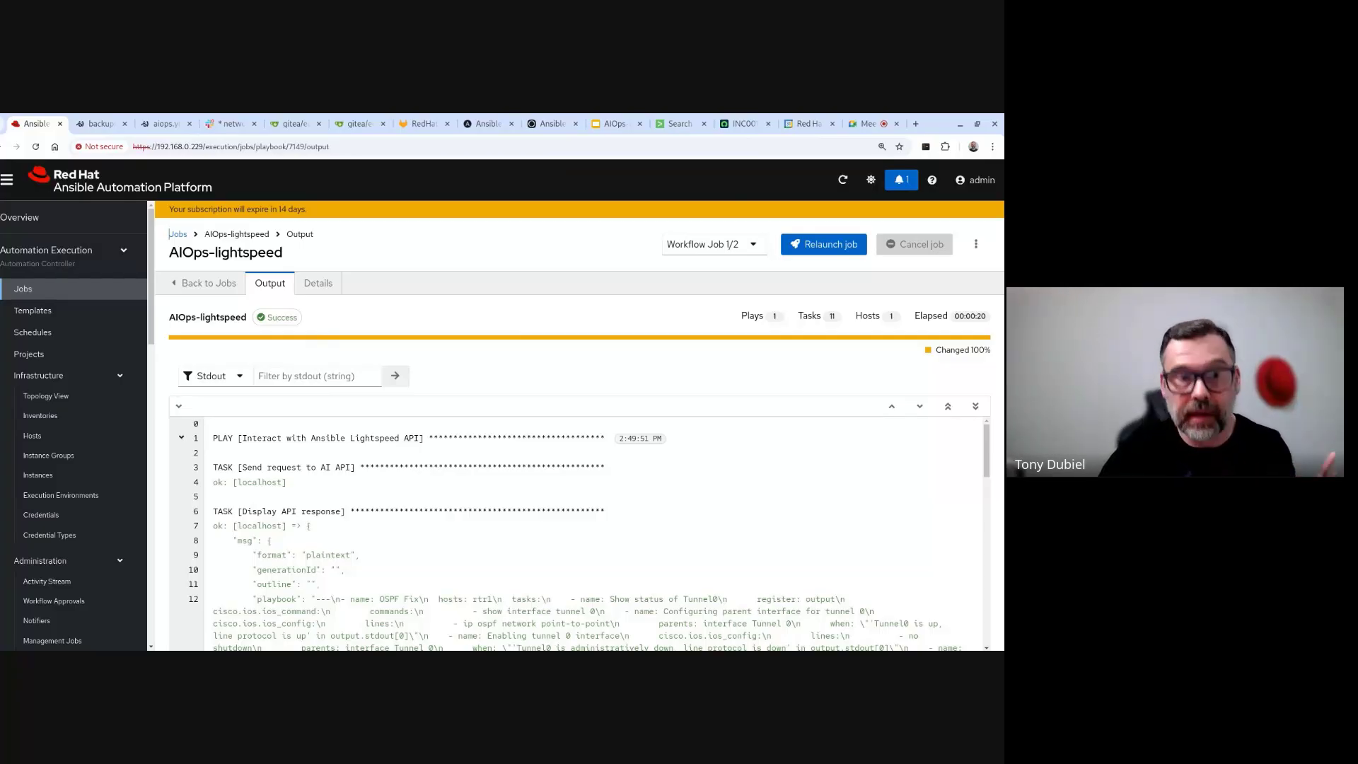
{"action": "scroll", "coordinate": [410, 443], "scroll_direction": "down", "scroll_amount": 2}
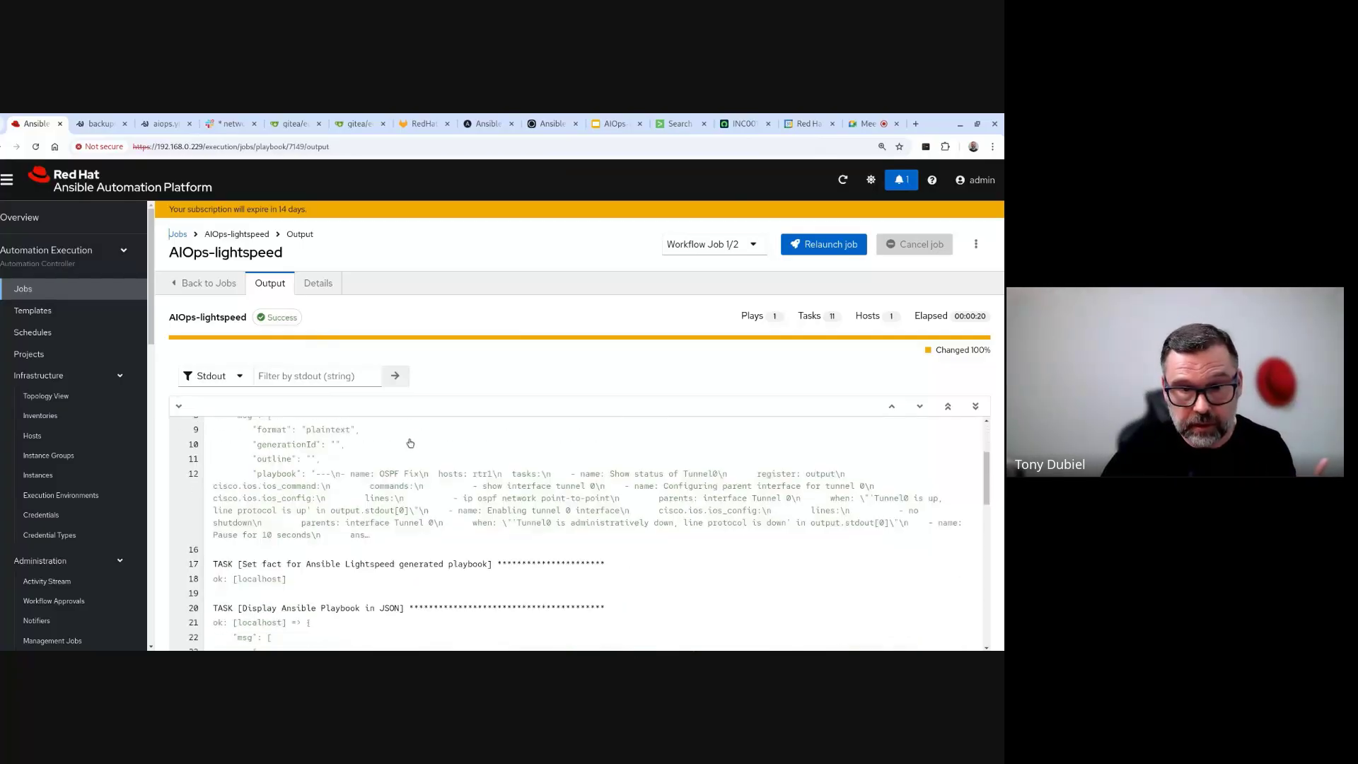
{"action": "scroll", "coordinate": [409, 440], "scroll_direction": "up", "scroll_amount": 1}
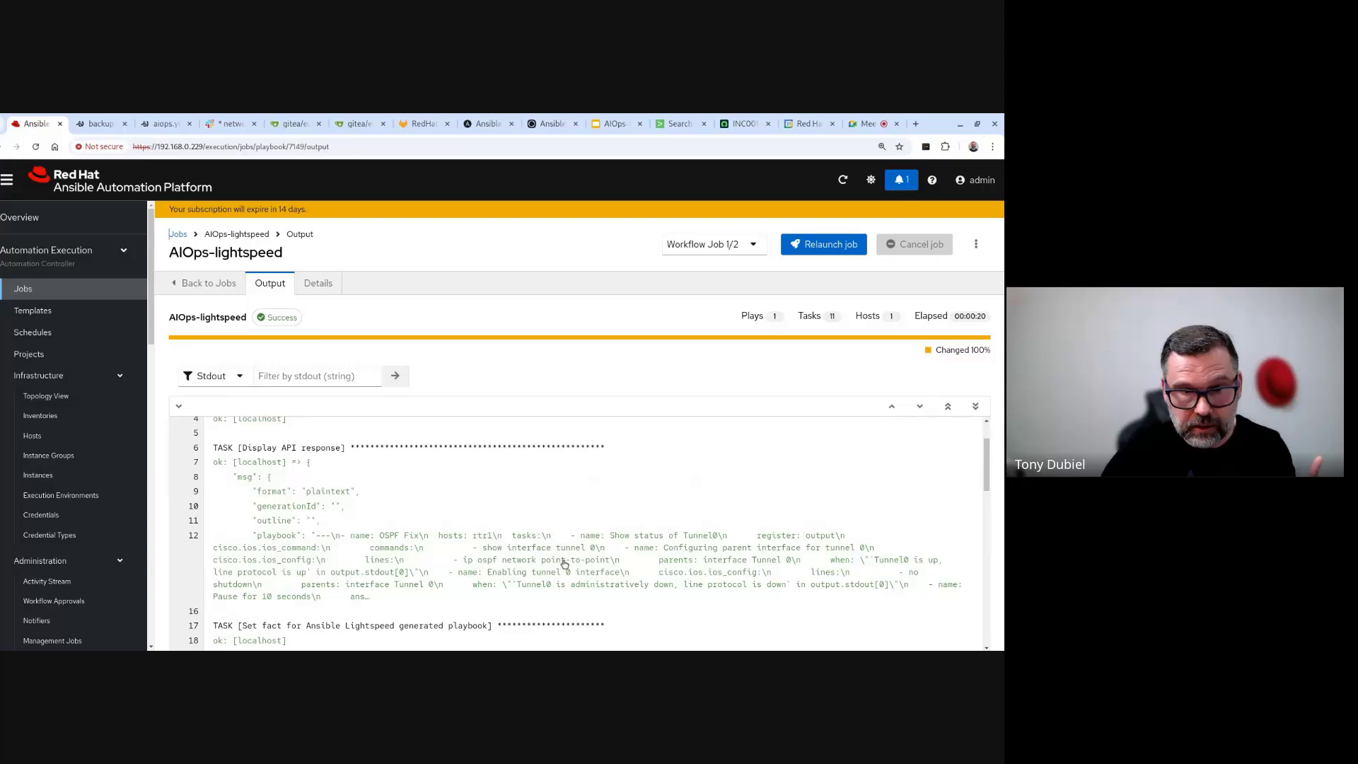
{"action": "scroll", "coordinate": [524, 537], "scroll_direction": "down", "scroll_amount": 2}
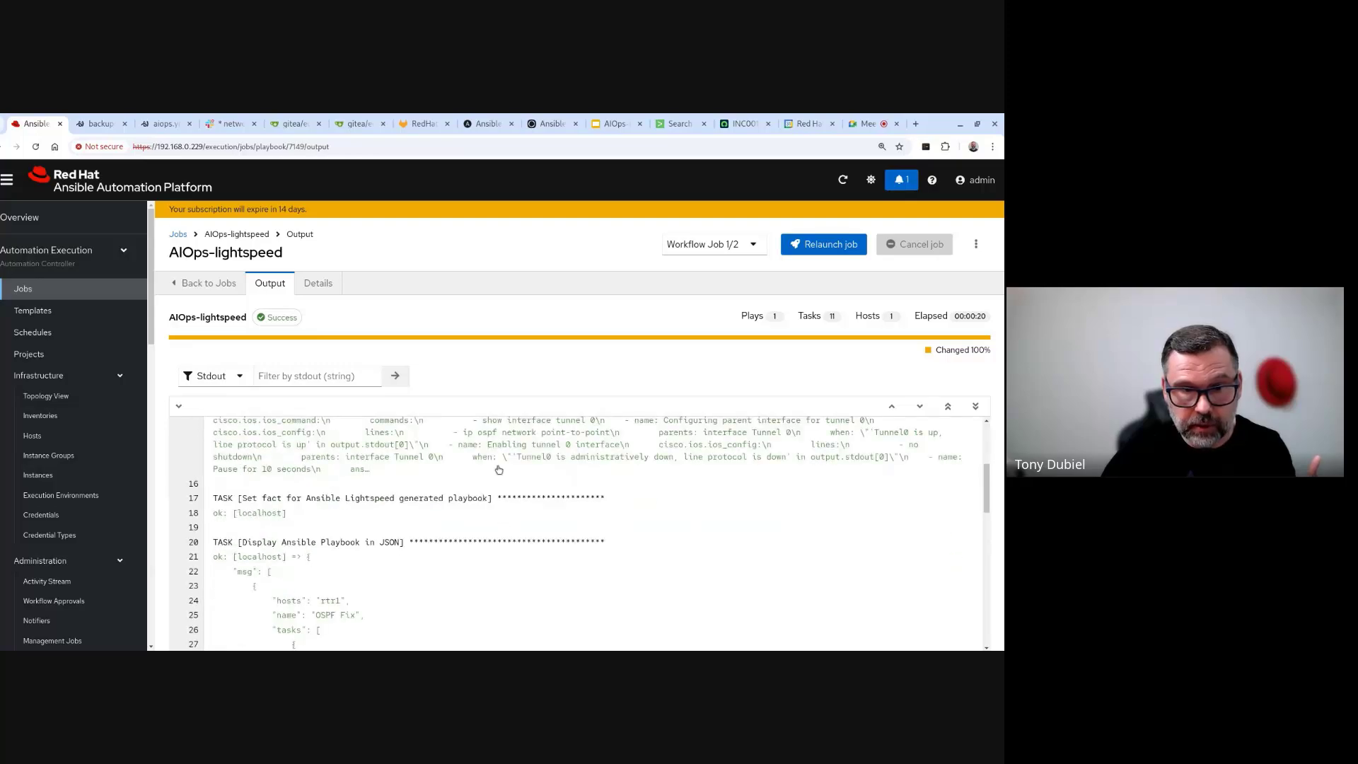
{"action": "scroll", "coordinate": [495, 538], "scroll_direction": "down", "scroll_amount": 3}
{"action": "scroll", "coordinate": [422, 544], "scroll_direction": "down", "scroll_amount": 10}
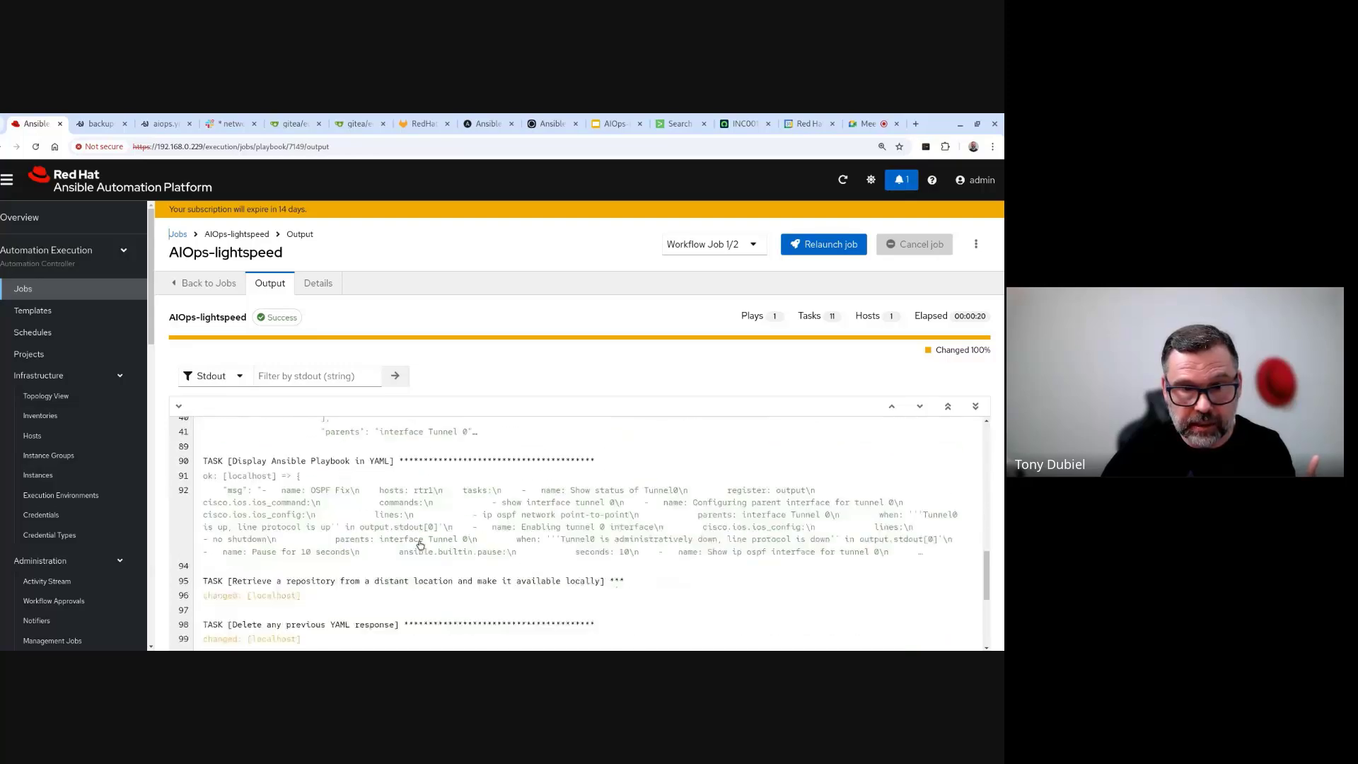
- Inspect the generated playbook's YAML in the 'Display Ansible Playbook in YAML' task data
{"action": "left_click", "coordinate": [503, 488]}
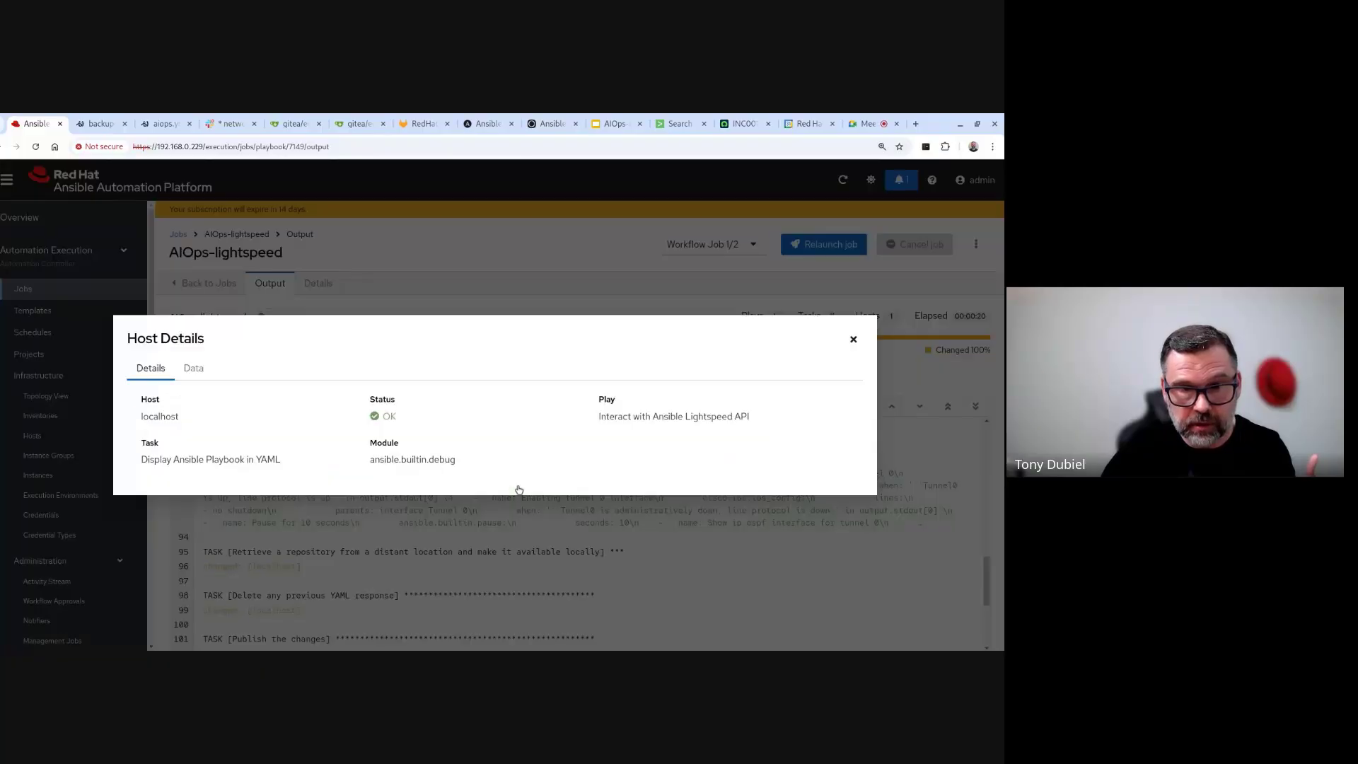
{"action": "left_click", "coordinate": [191, 369]}
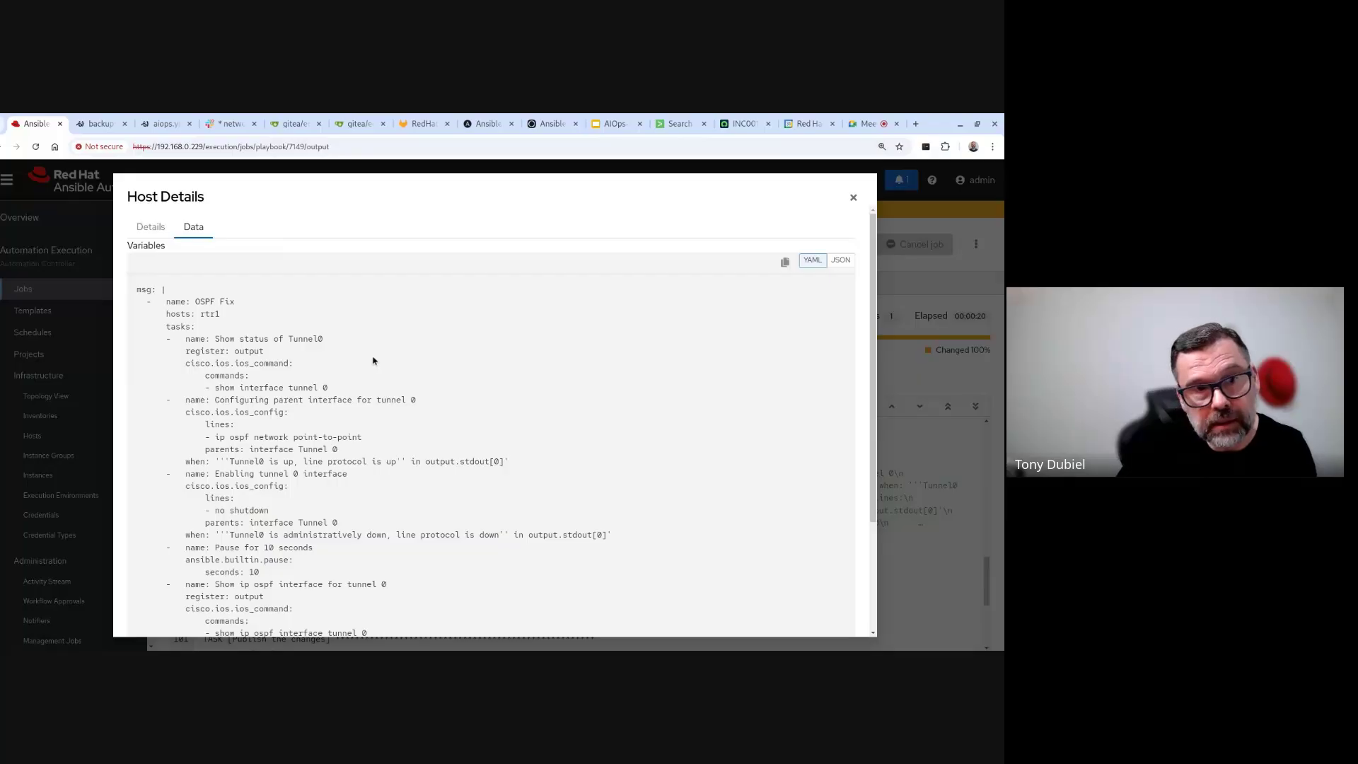
{"action": "scroll", "coordinate": [367, 360], "scroll_direction": "down", "scroll_amount": 5}
{"action": "scroll", "coordinate": [367, 360], "scroll_direction": "up", "scroll_amount": 4}
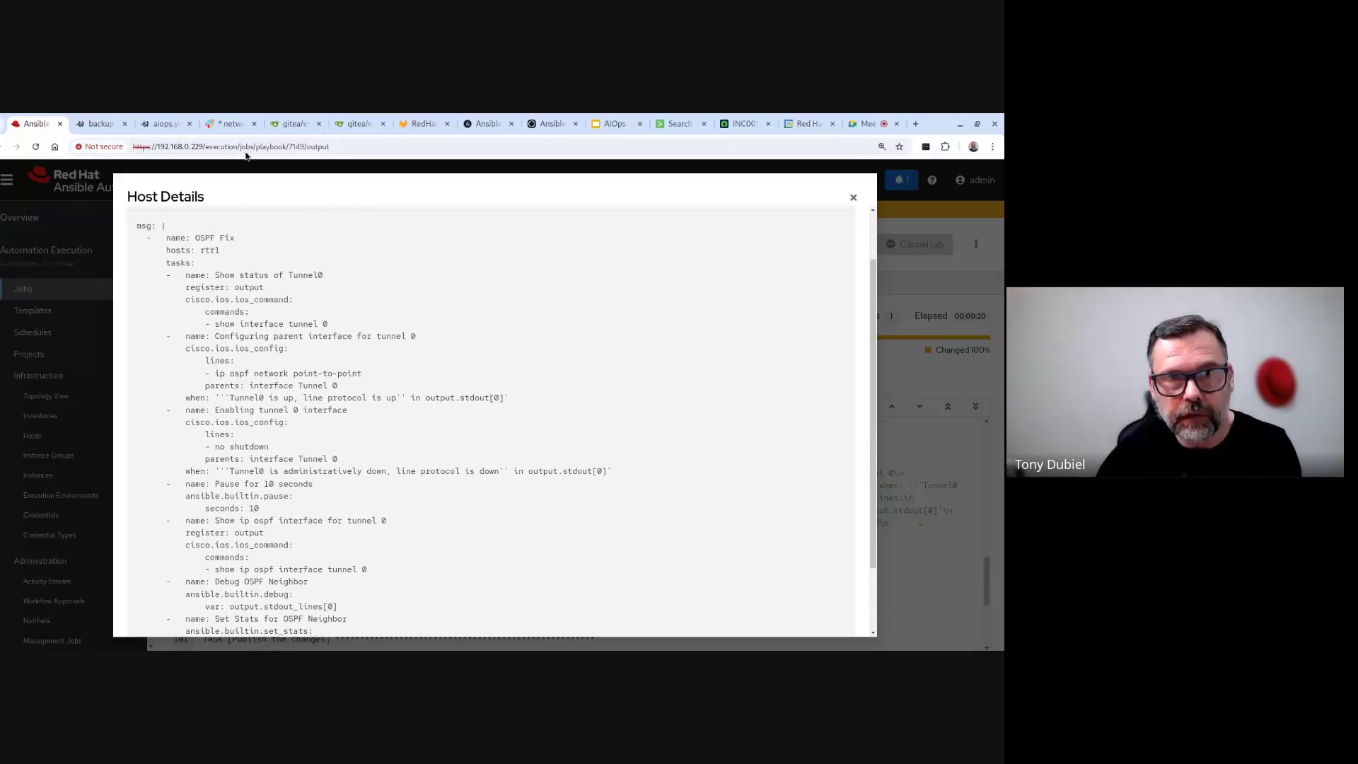
{"action": "left_click", "coordinate": [234, 126]}
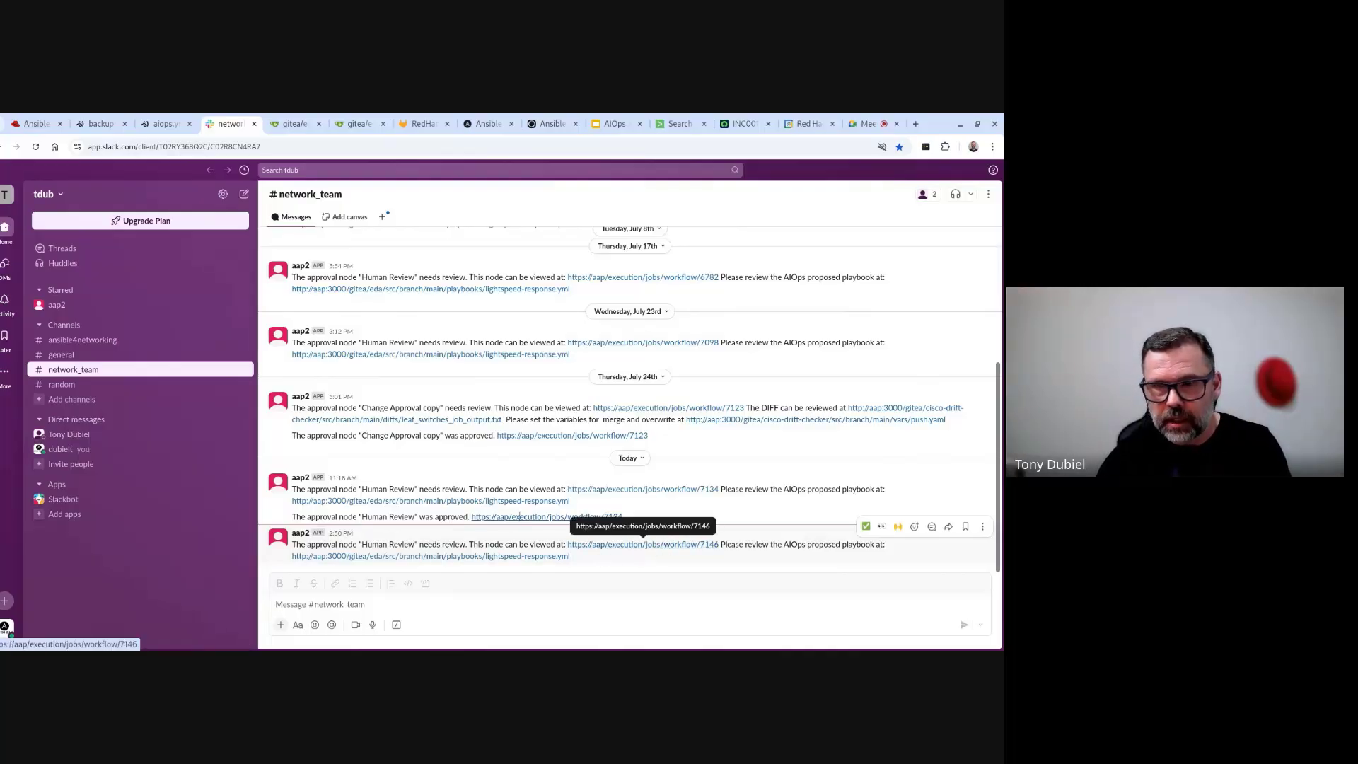
- Open lightspeed-response.yml in Gitea and read through the 36-line OSPF Fix playbook for rtr1
{"action": "left_click", "coordinate": [438, 557]}
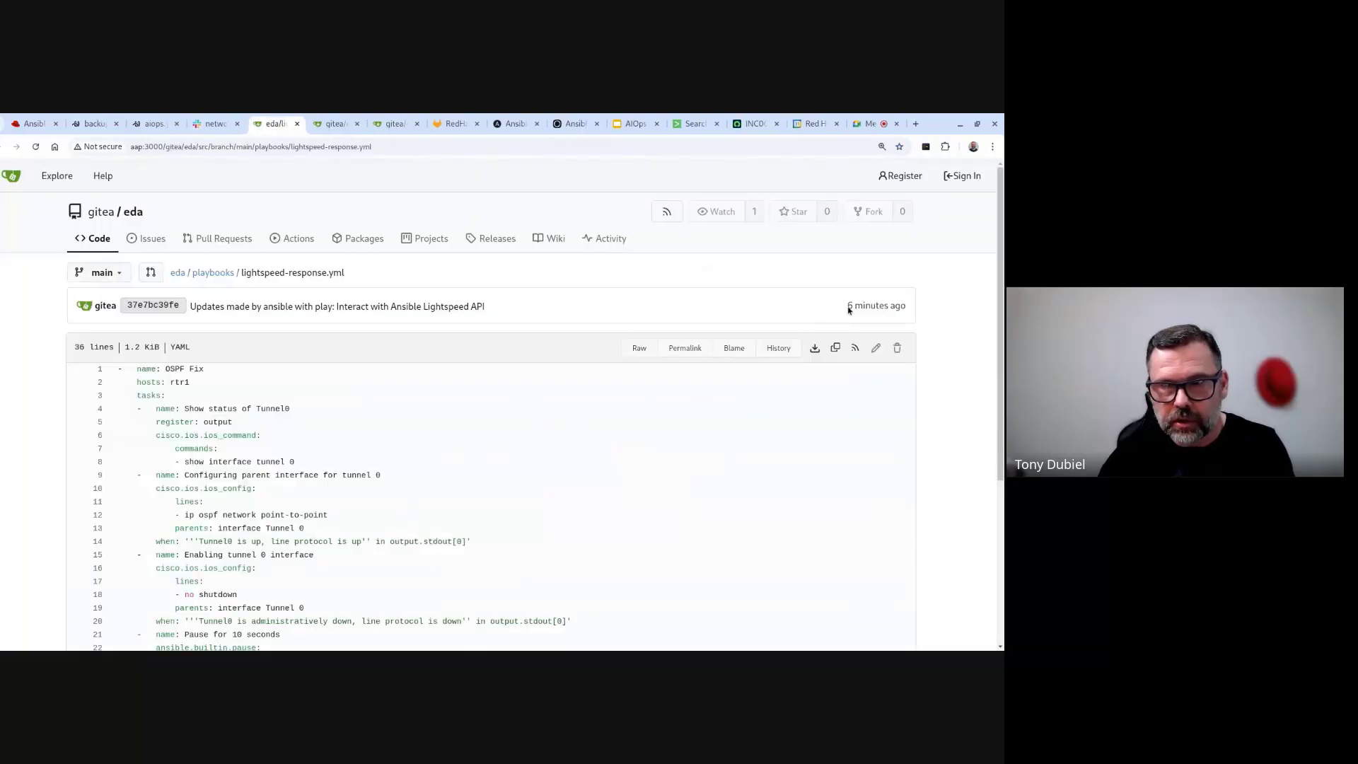
{"action": "scroll", "coordinate": [312, 557], "scroll_direction": "down", "scroll_amount": 3}
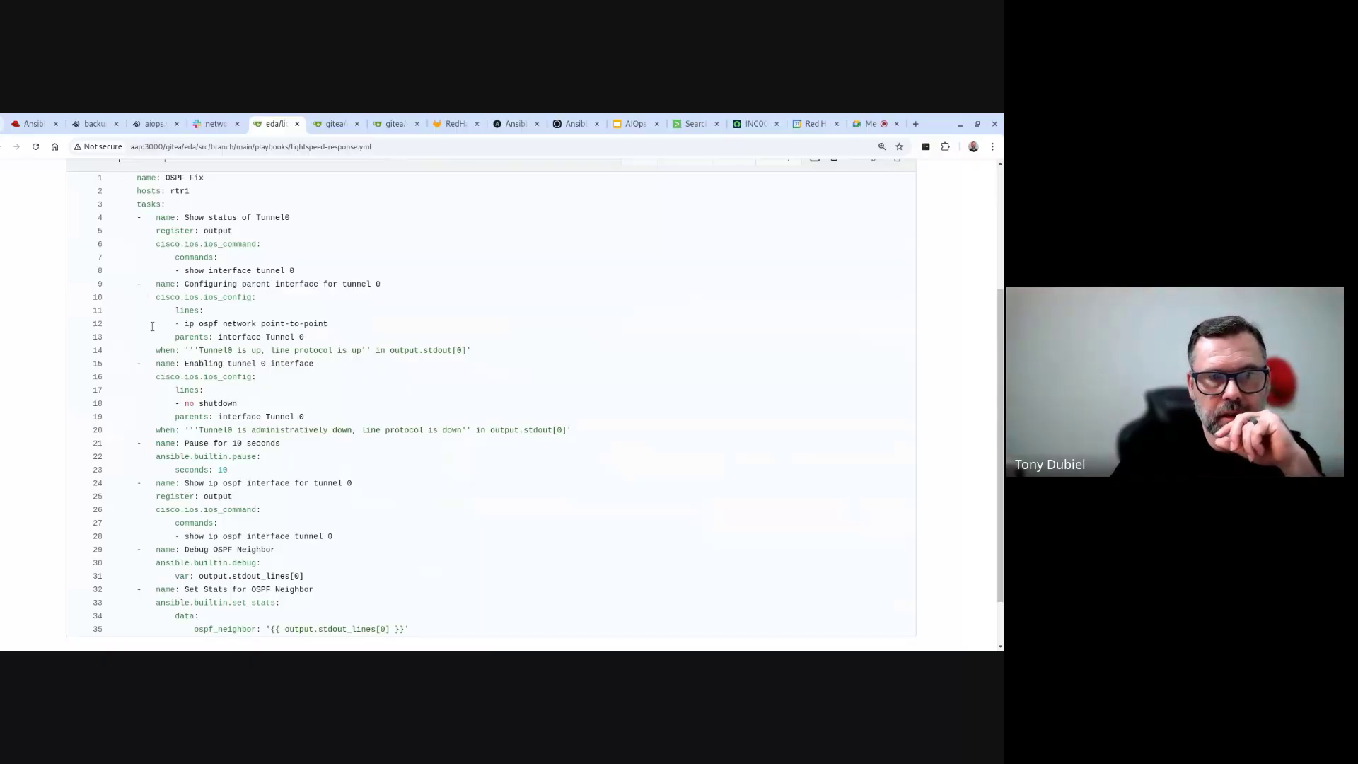
{"action": "scroll", "coordinate": [162, 321], "scroll_direction": "up", "scroll_amount": 2}
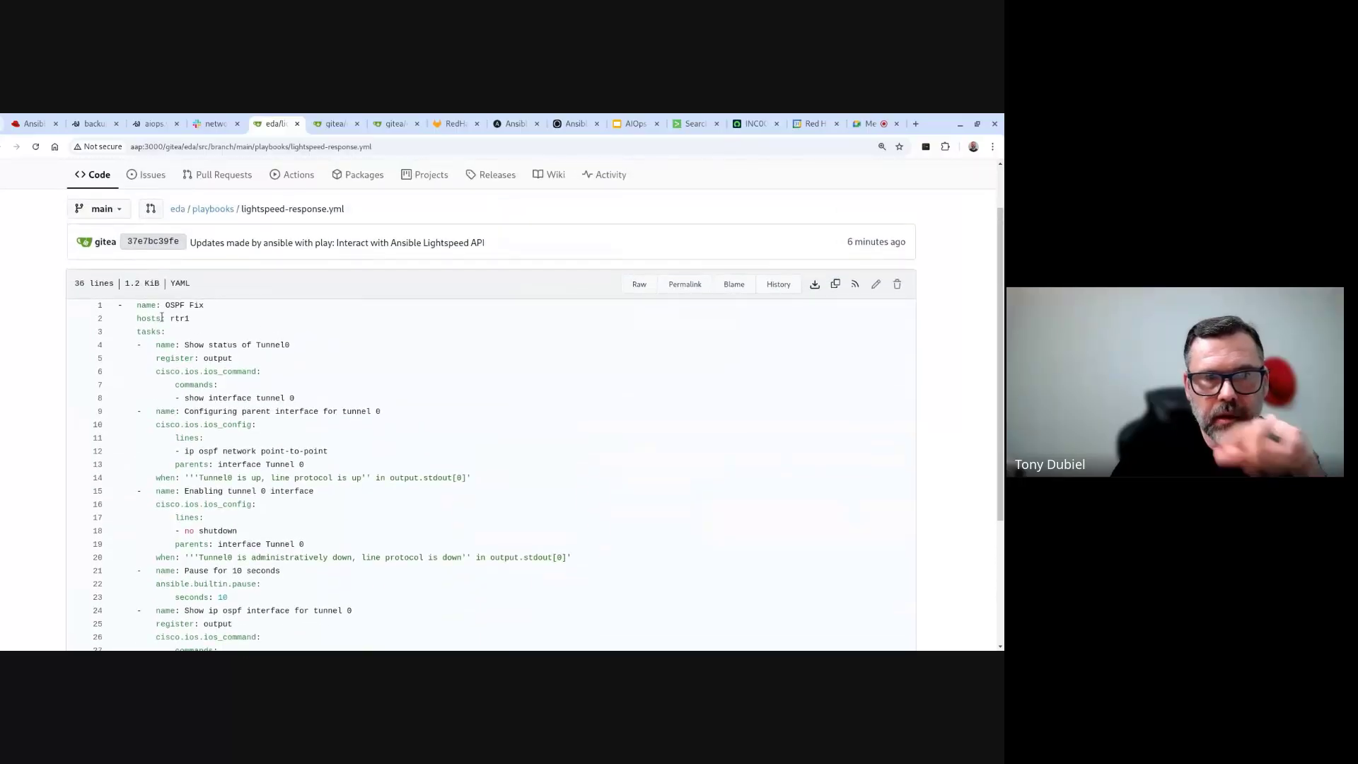
{"action": "scroll", "coordinate": [162, 318], "scroll_direction": "down", "scroll_amount": 1}
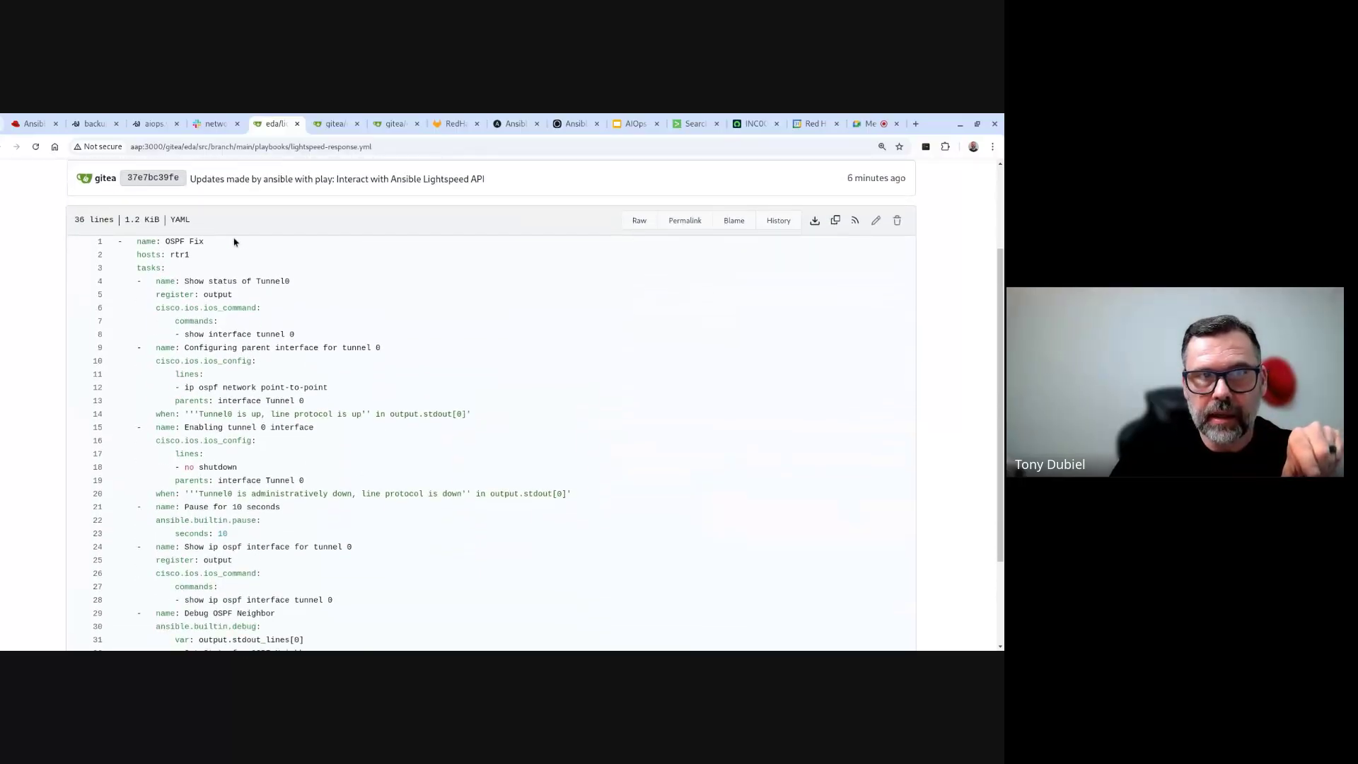
- Browse the eda repo's playbooks folder and open aiops.yml with its 'OSPF Fix' Lightspeed prompt
{"action": "left_click", "coordinate": [330, 127]}
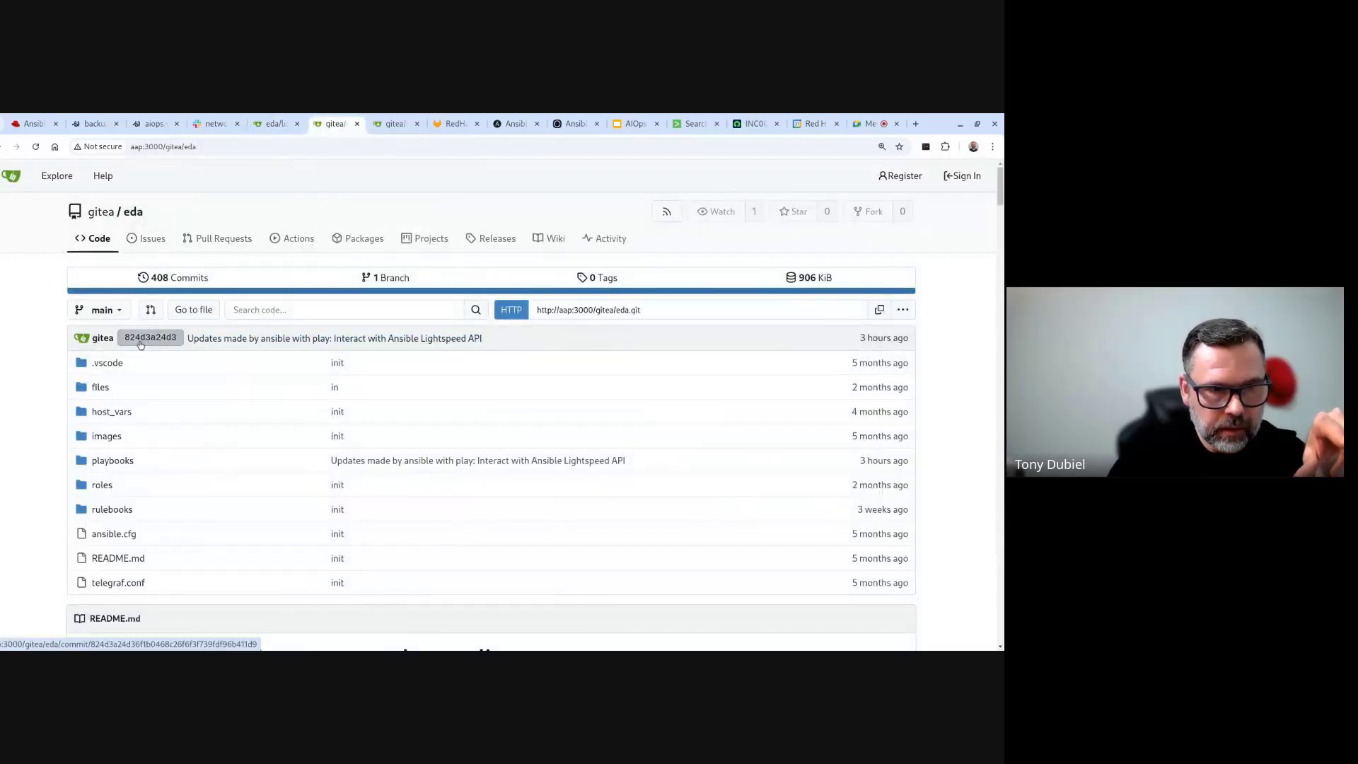
{"action": "left_click", "coordinate": [119, 466]}
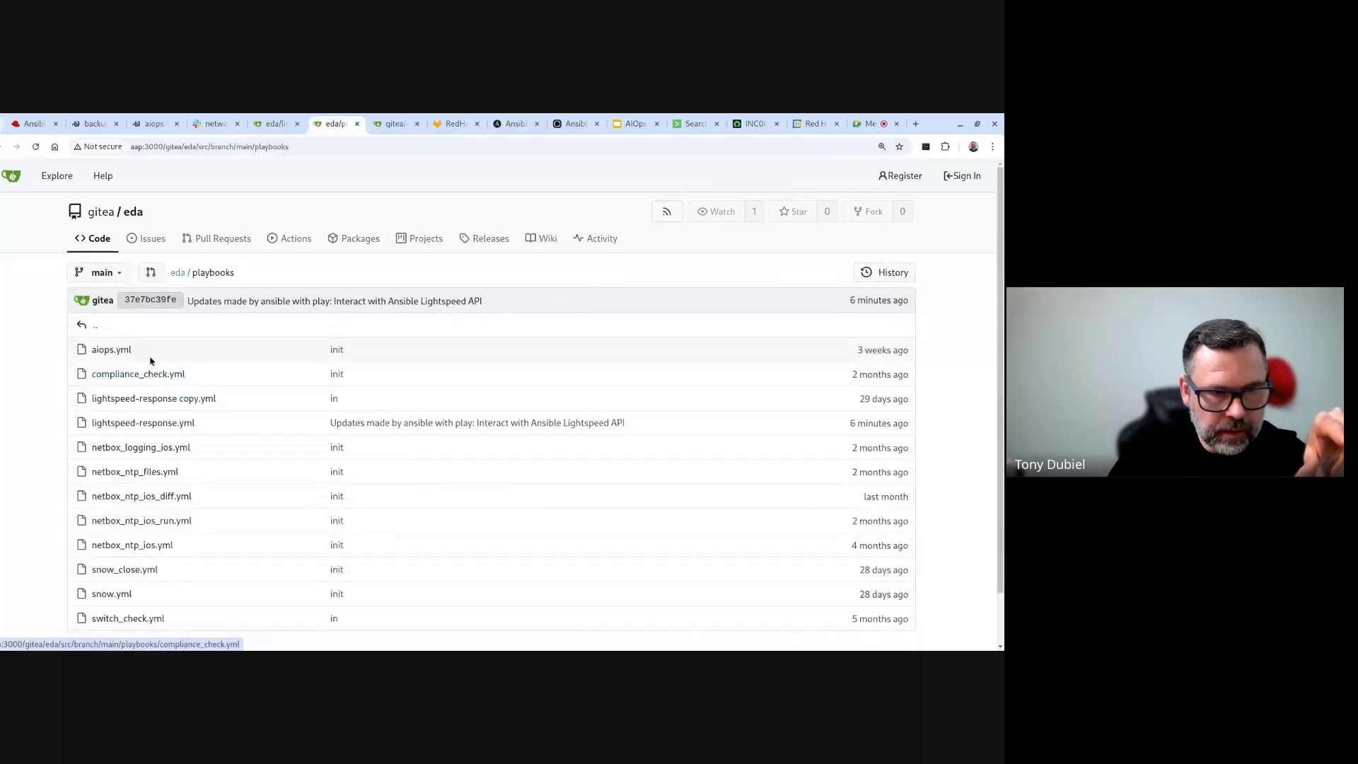
{"action": "left_click", "coordinate": [125, 352]}
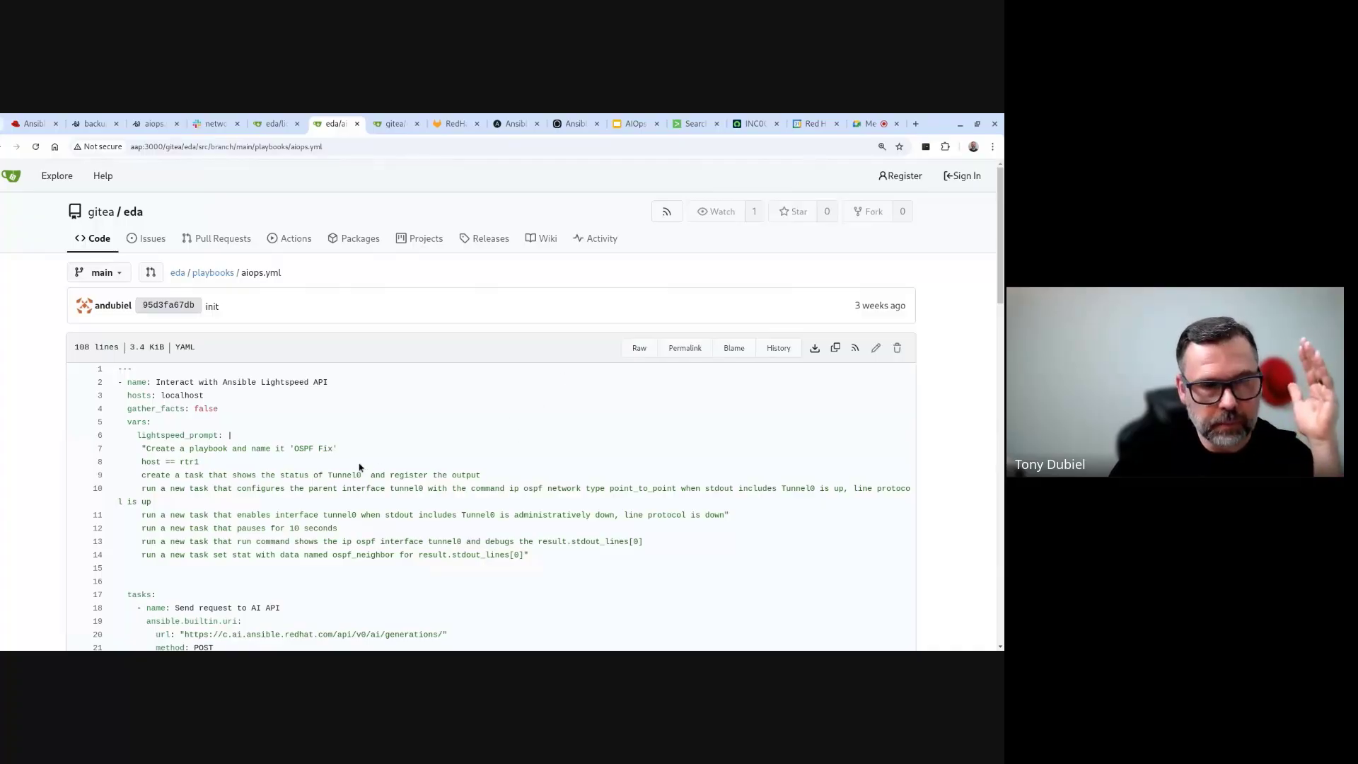
{"action": "scroll", "coordinate": [361, 467], "scroll_direction": "down", "scroll_amount": 3}
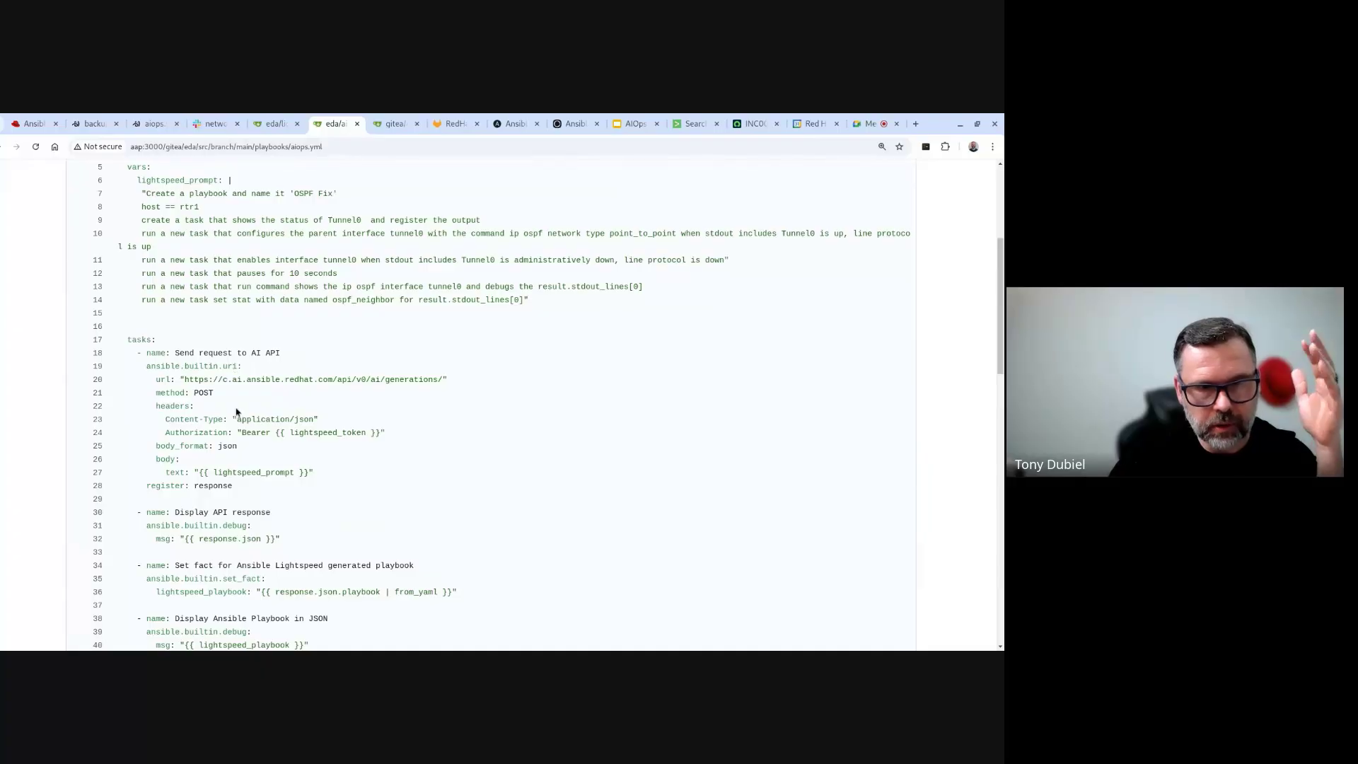
{"action": "scroll", "coordinate": [237, 412], "scroll_direction": "up", "scroll_amount": 2}
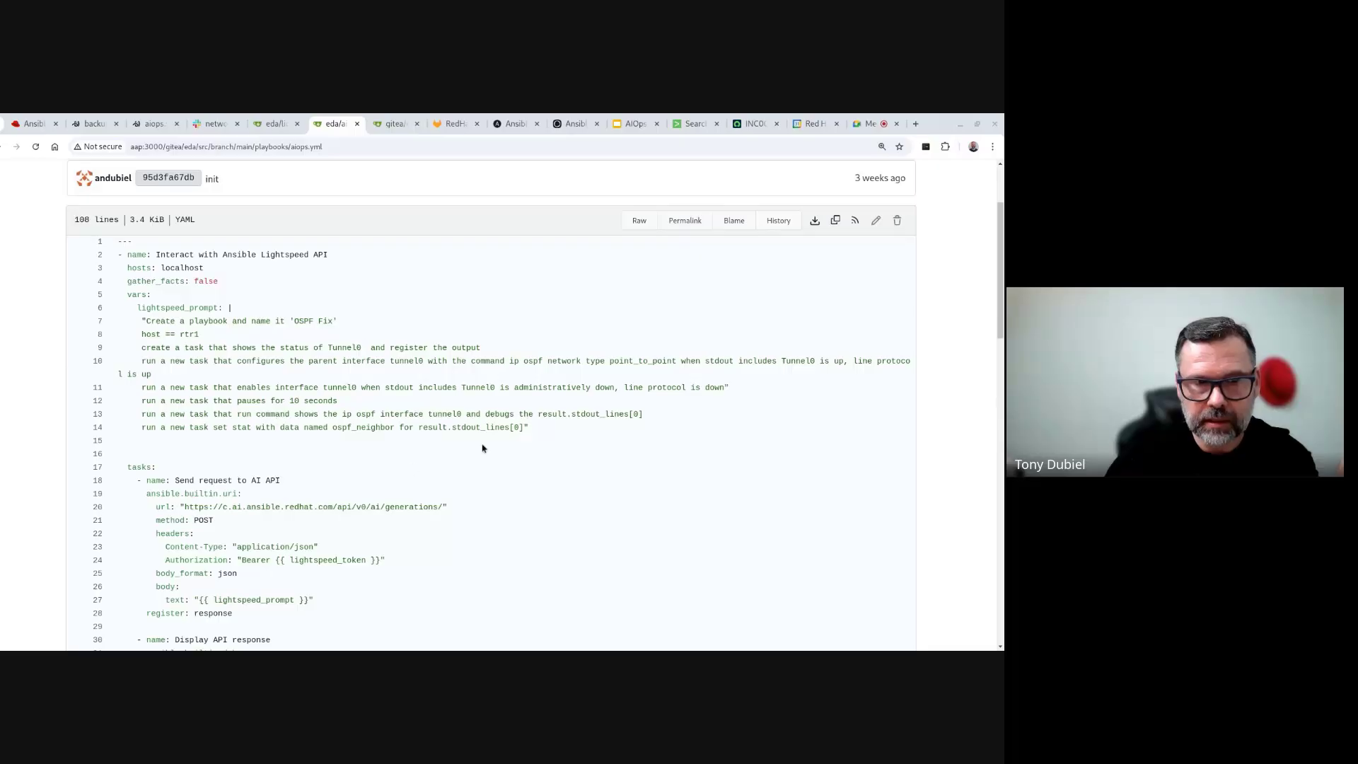
{"action": "scroll", "coordinate": [482, 448], "scroll_direction": "down", "scroll_amount": 1}
{"action": "scroll", "coordinate": [479, 445], "scroll_direction": "down", "scroll_amount": 1}
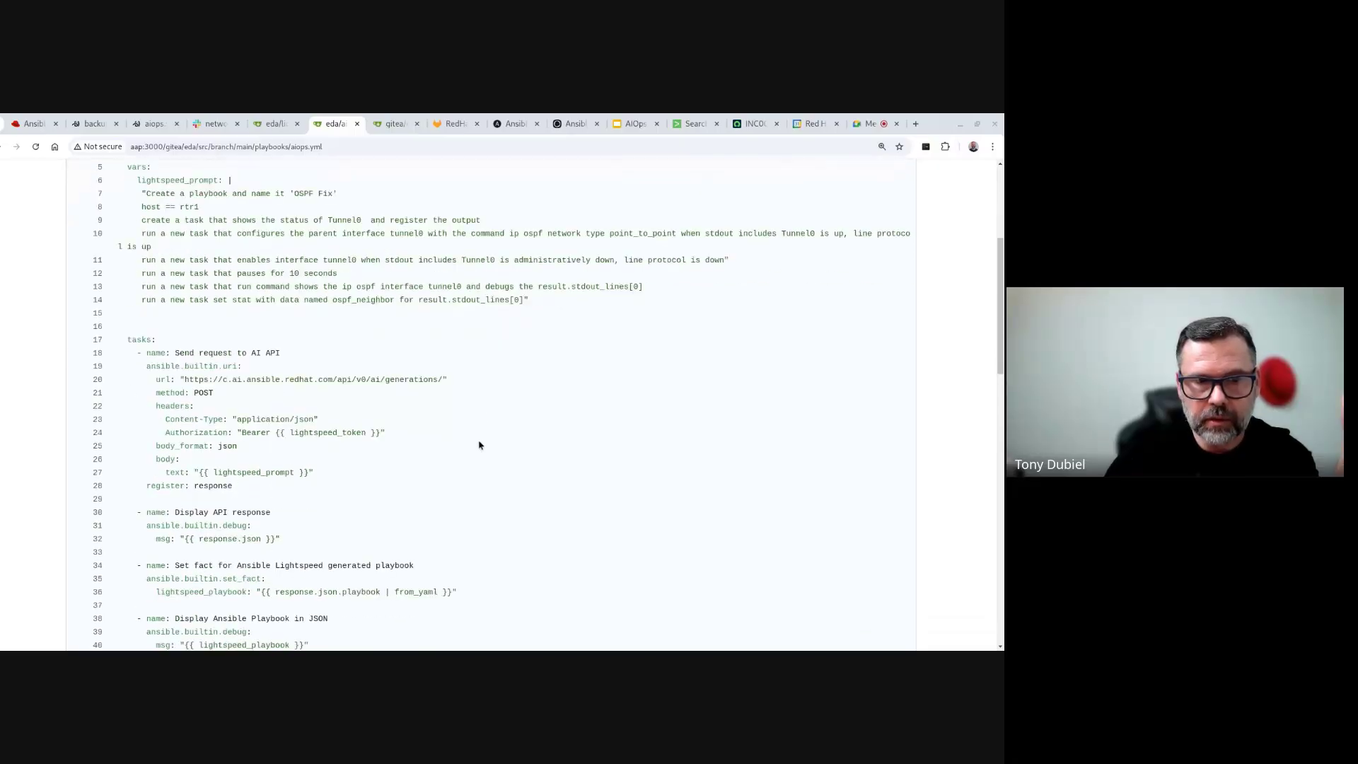
{"action": "scroll", "coordinate": [479, 445], "scroll_direction": "up", "scroll_amount": 1}
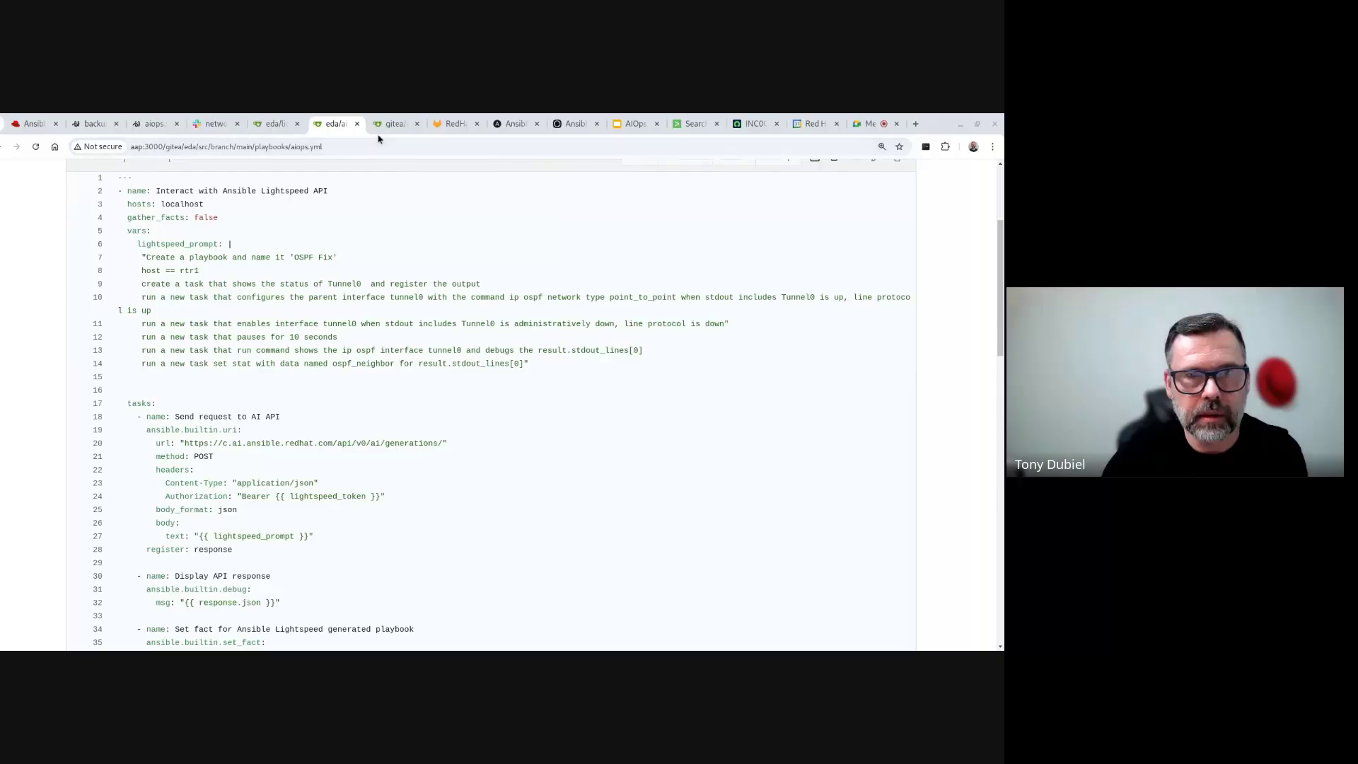
- Close Host Details and reopen Network-AIOps-Workflow run 7146, panning the graph toward Human Review
{"action": "left_click", "coordinate": [272, 132]}
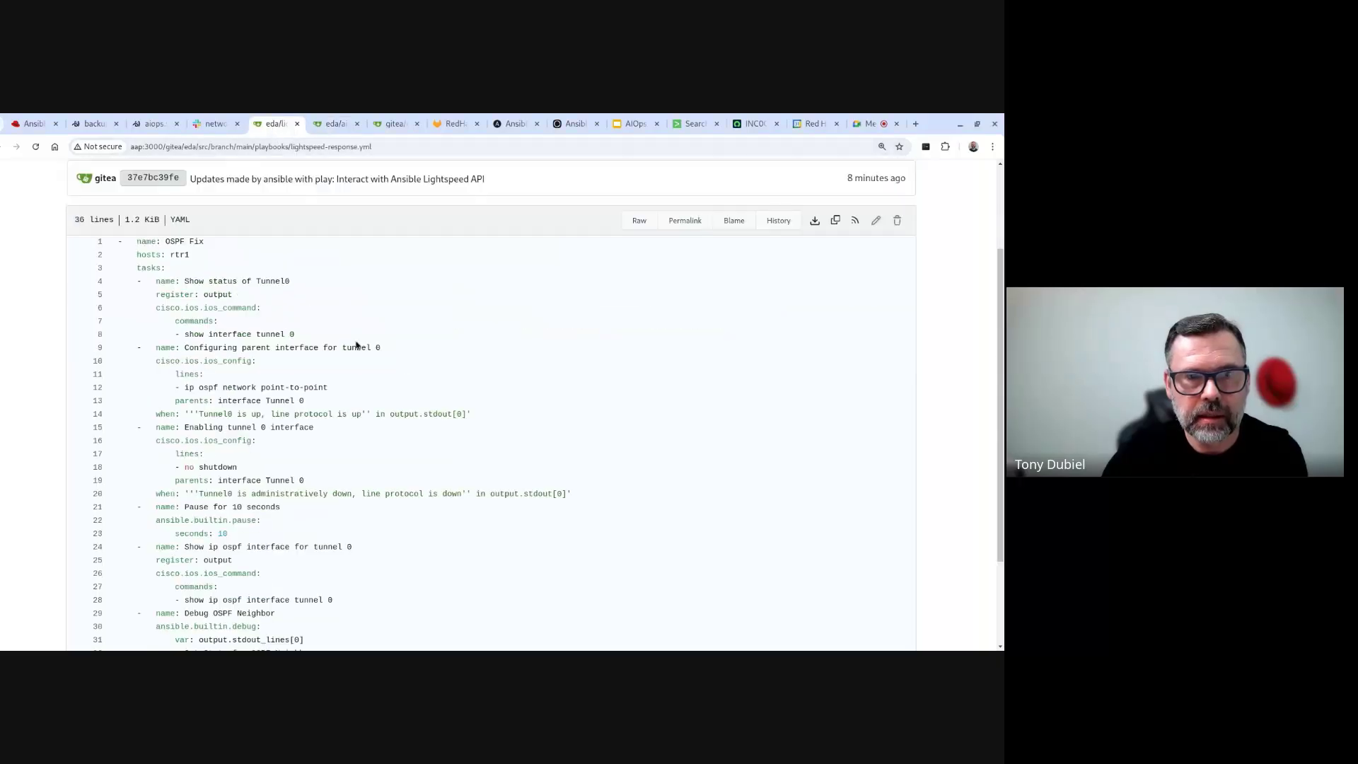
{"action": "left_click", "coordinate": [38, 126]}
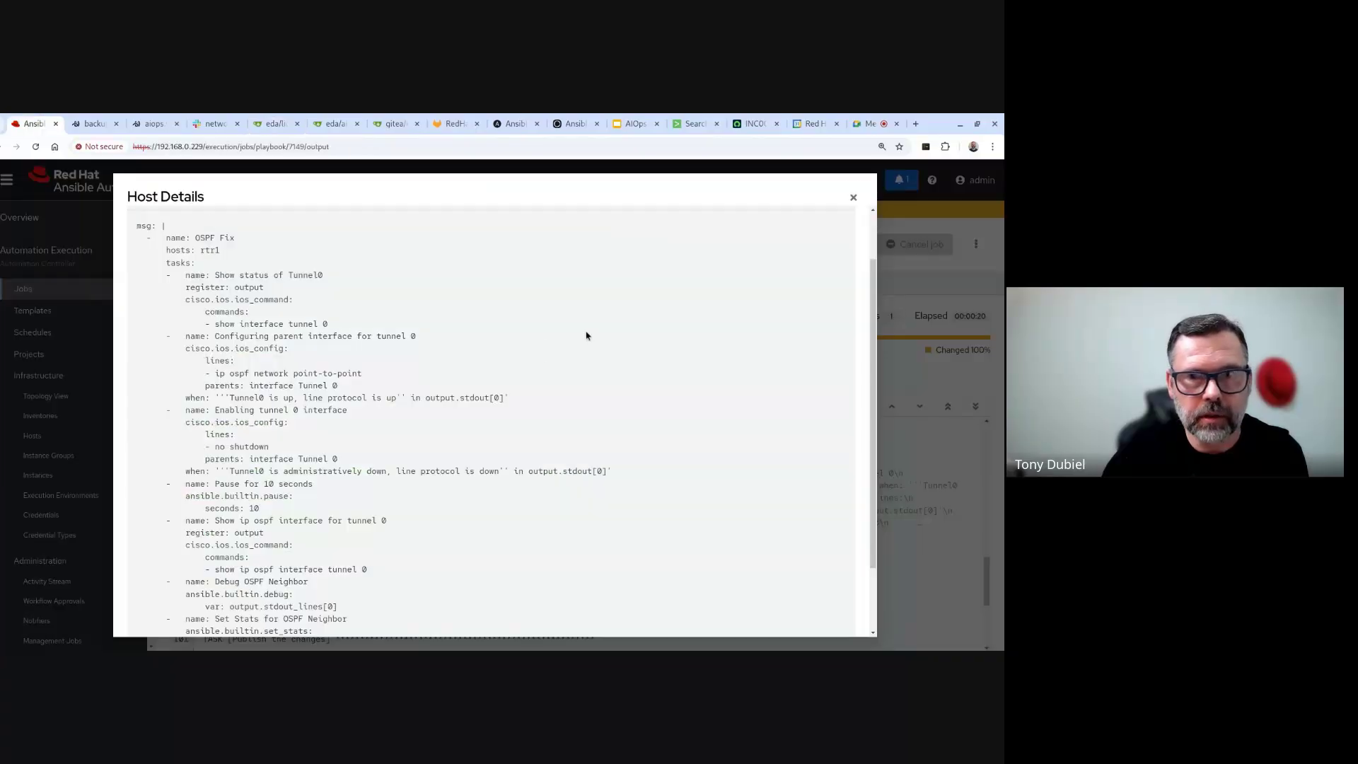
{"action": "left_click", "coordinate": [853, 198]}
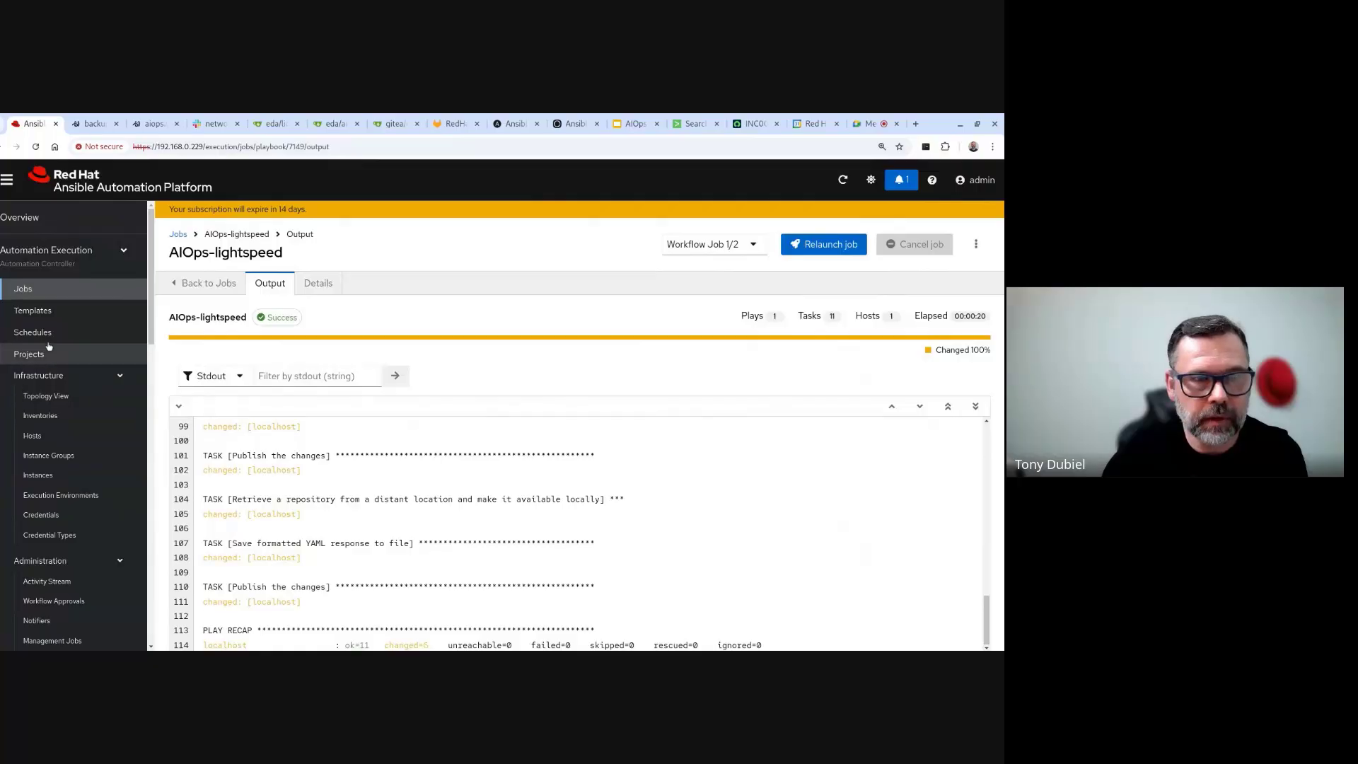
{"action": "left_click", "coordinate": [28, 289]}
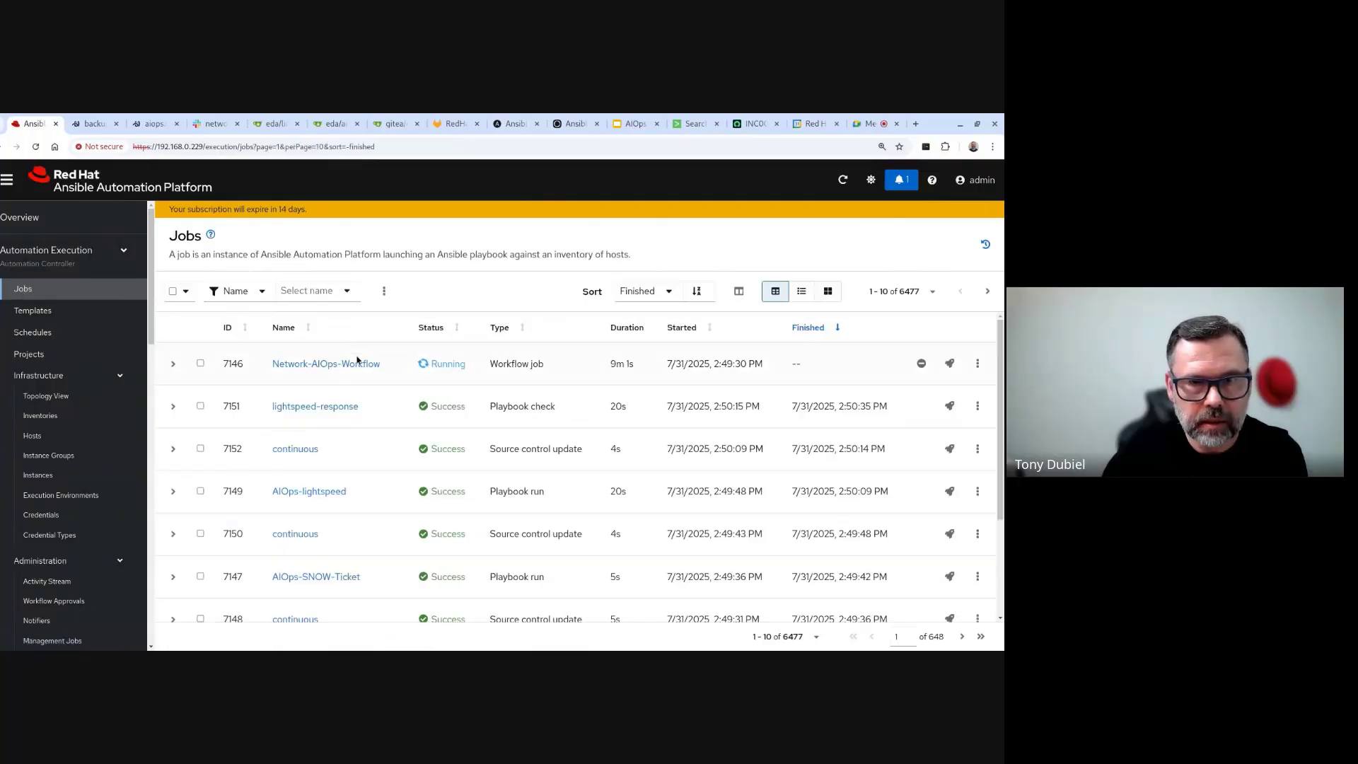
{"action": "left_click", "coordinate": [357, 362]}
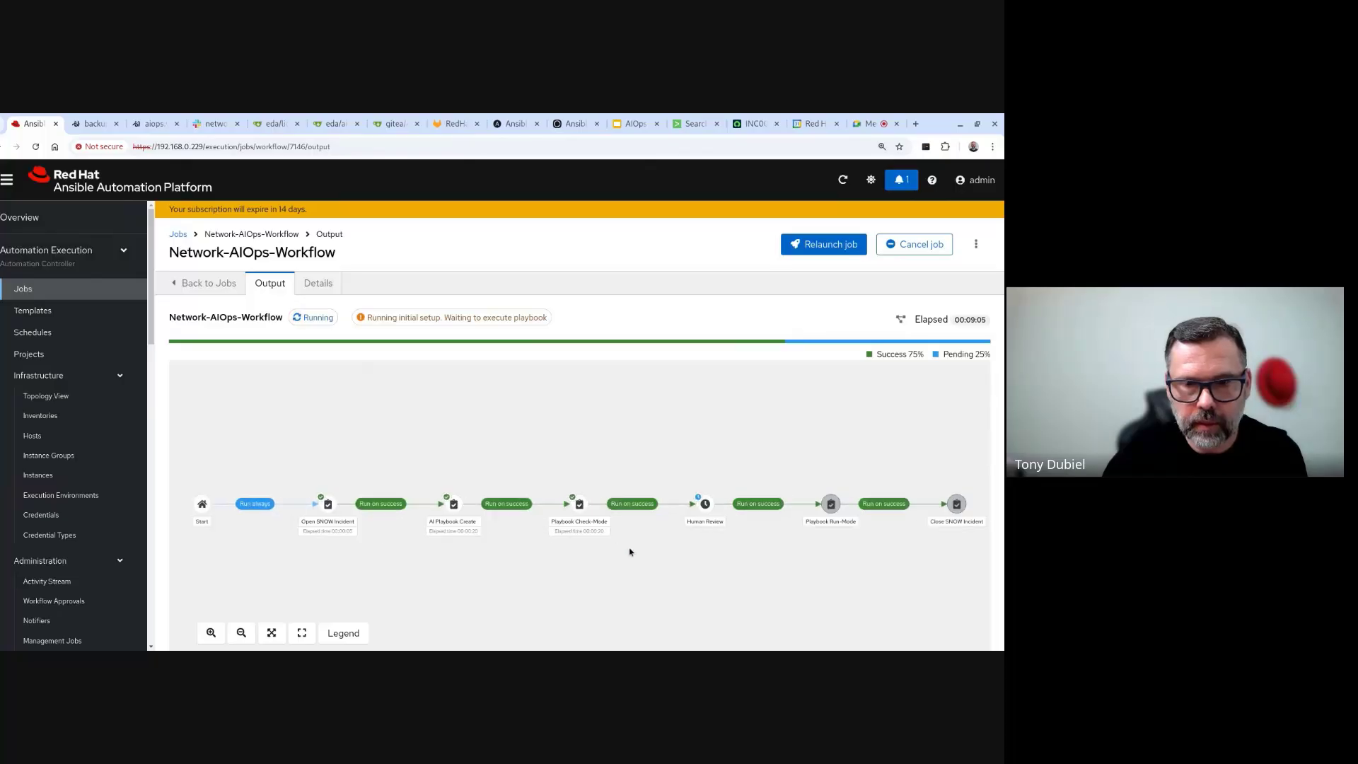
{"action": "left_click_drag", "start_coordinate": [630, 552], "coordinate": [394, 507]}
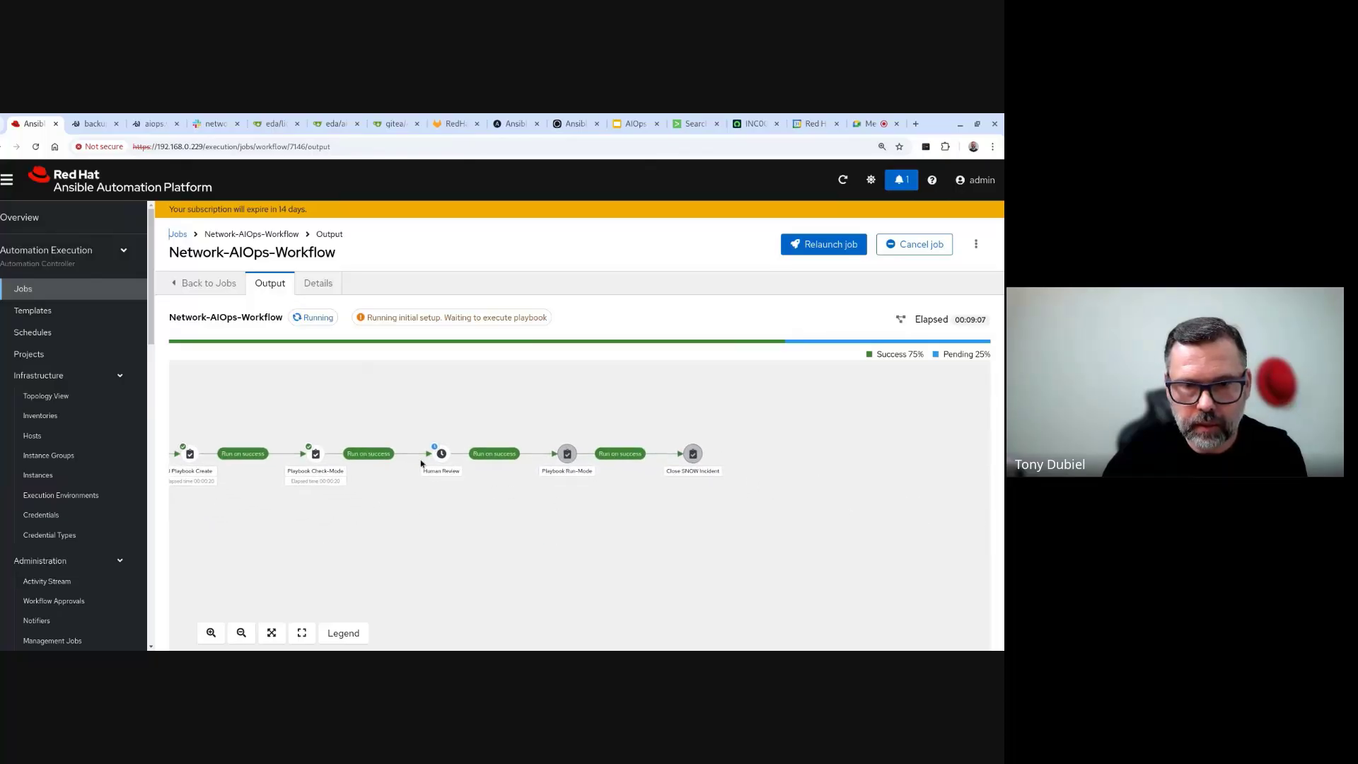
{"action": "left_click", "coordinate": [315, 459]}
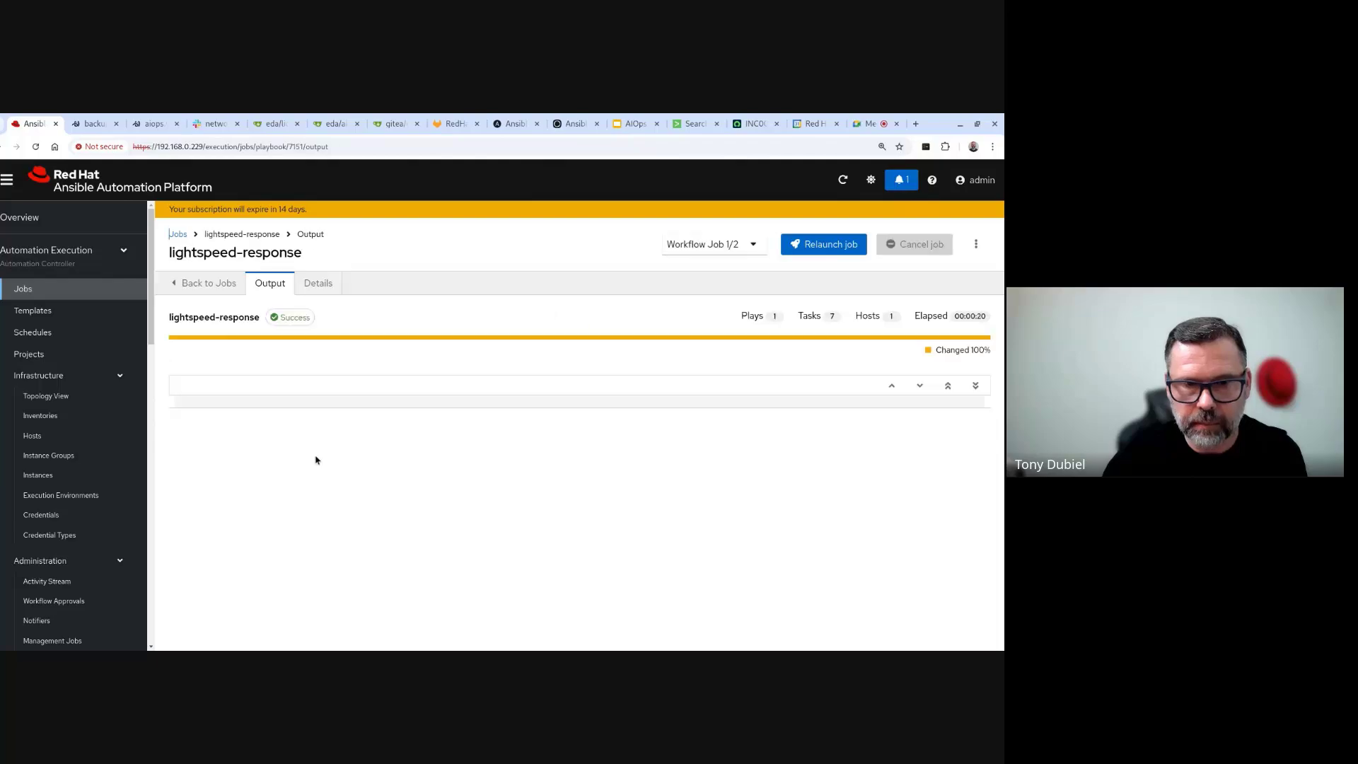
{"action": "scroll", "coordinate": [477, 483], "scroll_direction": "down", "scroll_amount": 2}
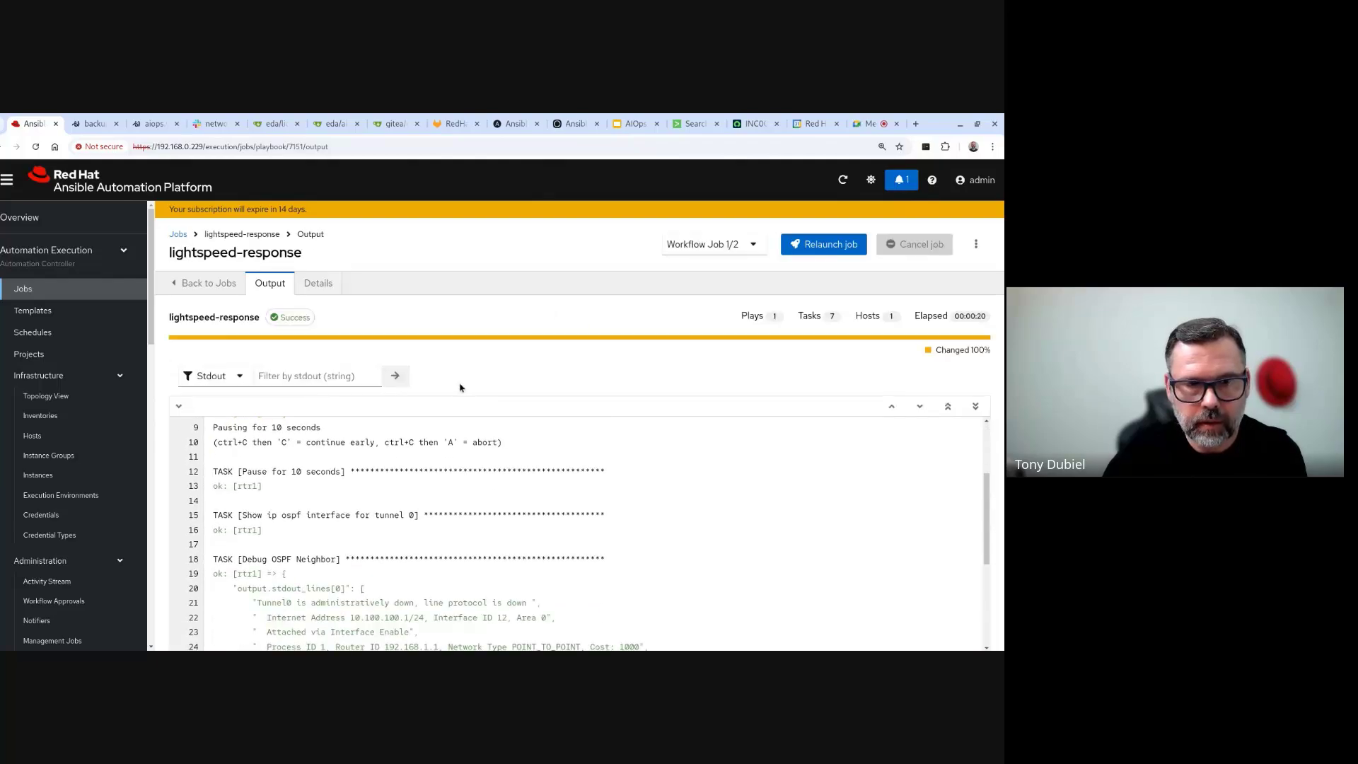
{"action": "scroll", "coordinate": [467, 483], "scroll_direction": "up", "scroll_amount": 2}
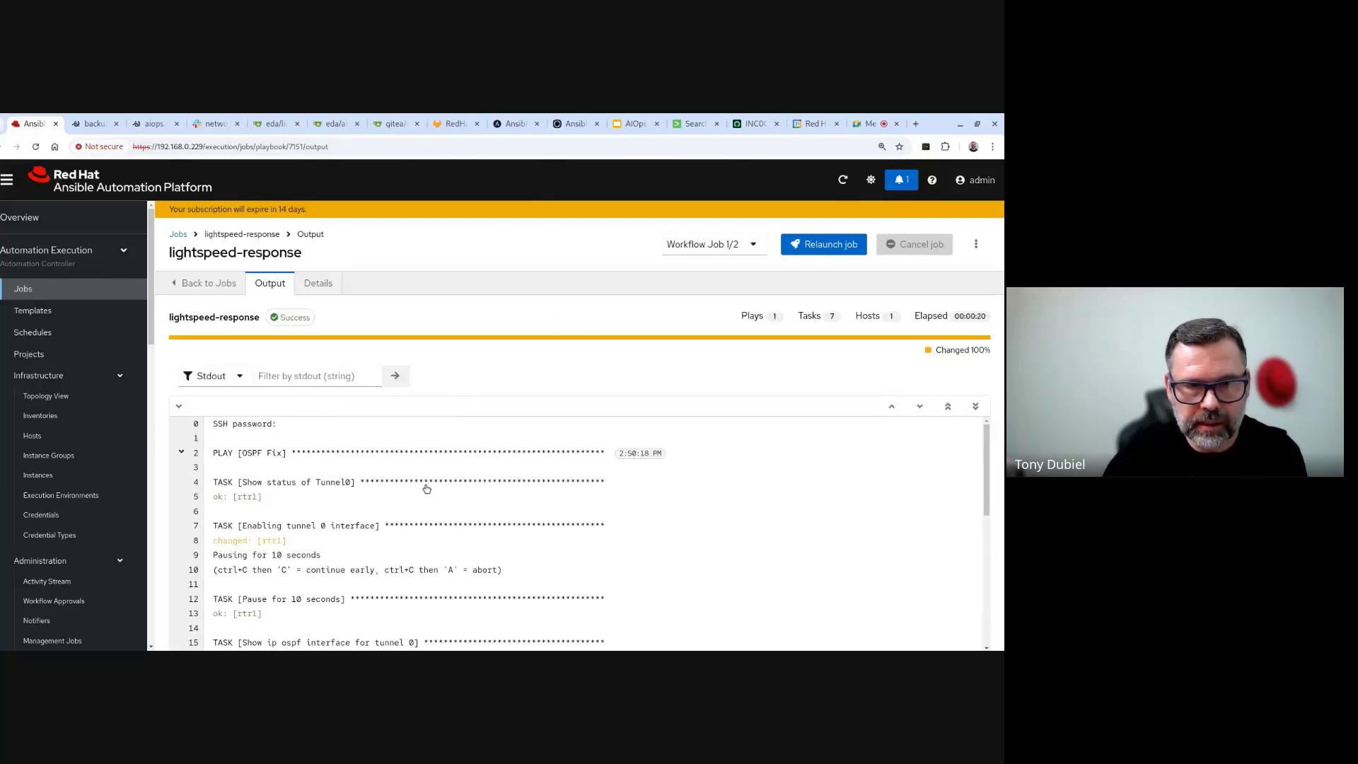
{"action": "left_click", "coordinate": [252, 541]}
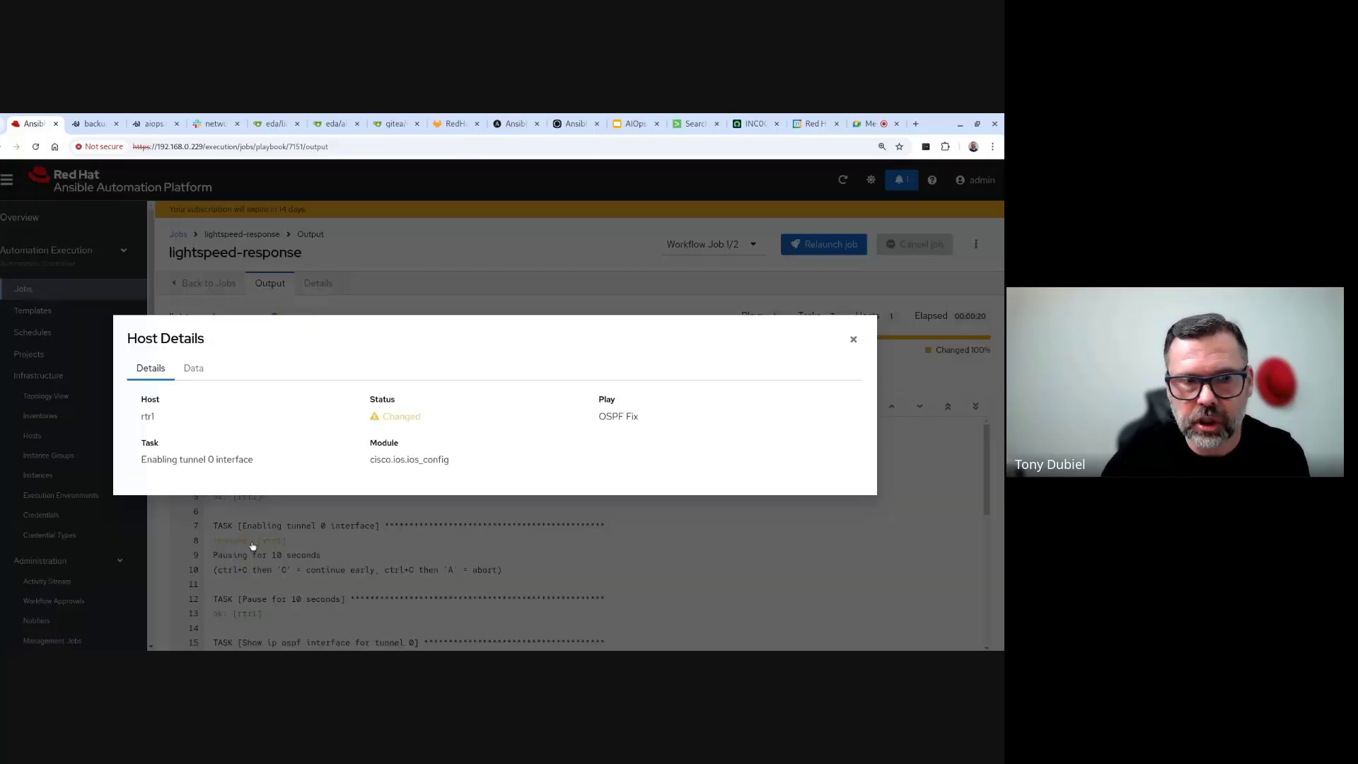
{"action": "left_click", "coordinate": [195, 368]}
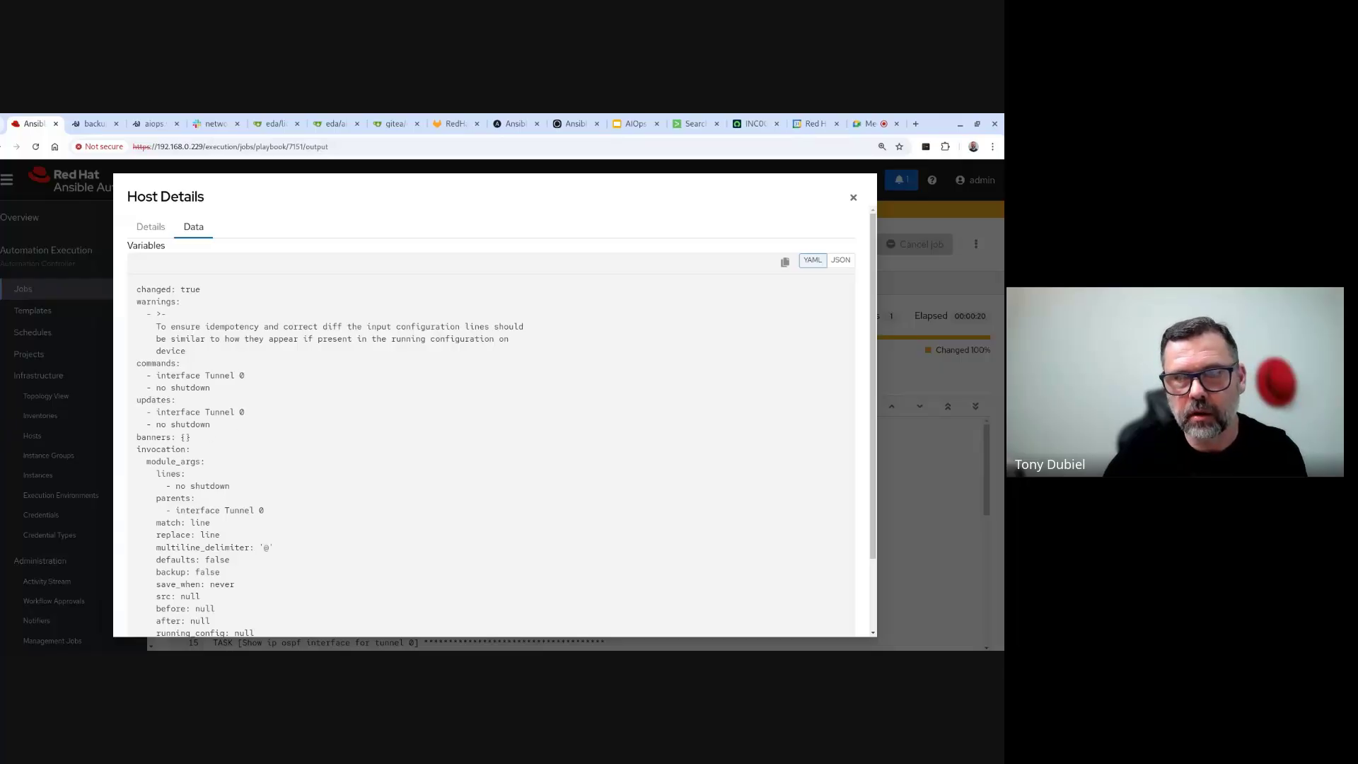
{"action": "left_click", "coordinate": [852, 197]}
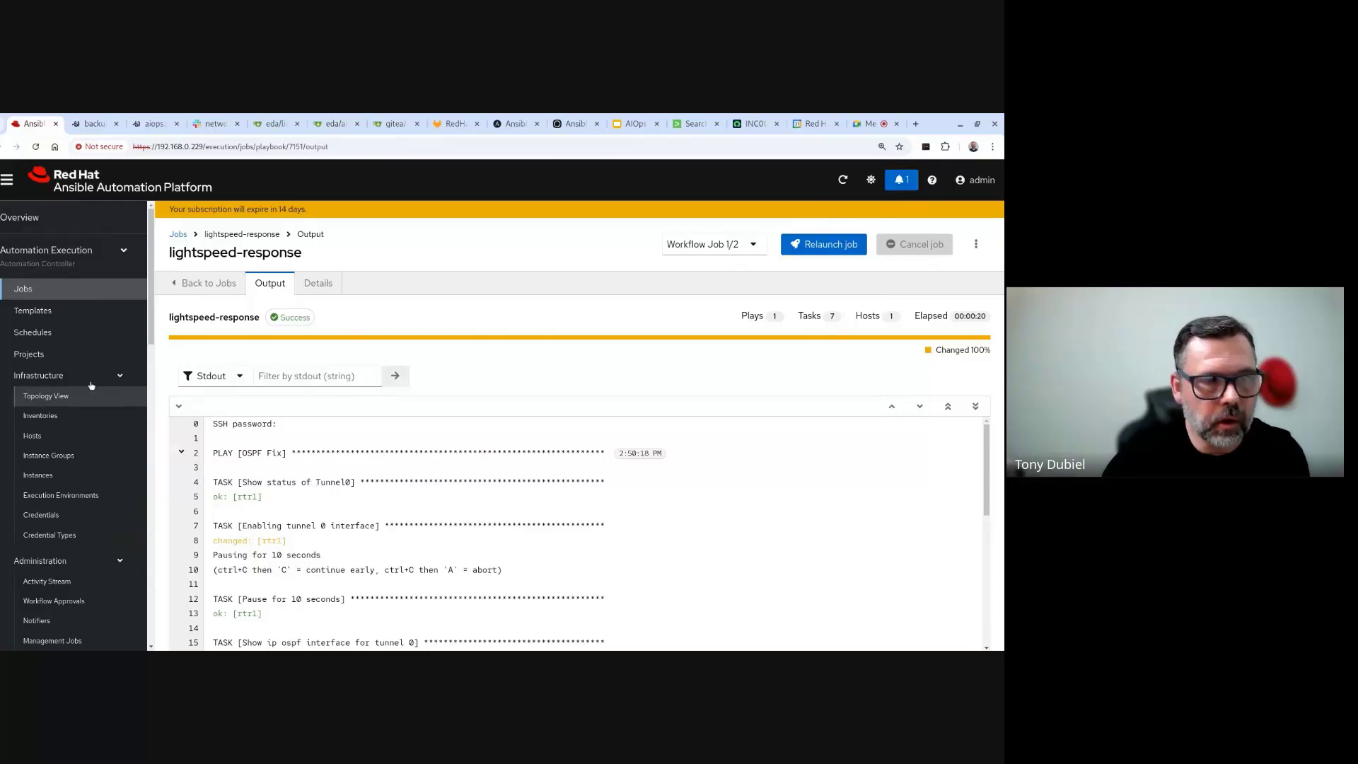
- Open the workflow's pending Human Review node, choose Approve and tick the confirmation checkbox
{"action": "left_click", "coordinate": [53, 292]}
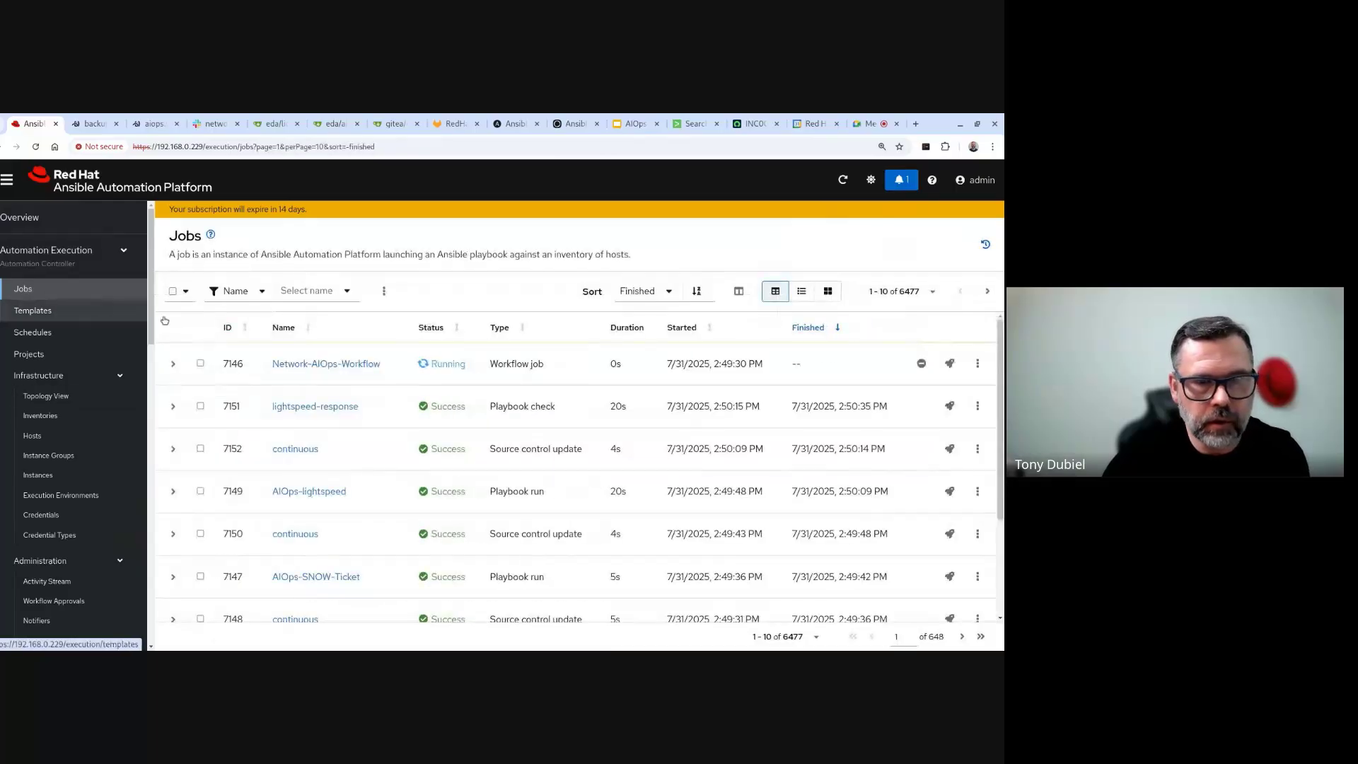
{"action": "left_click", "coordinate": [304, 363]}
{"action": "left_click_drag", "start_coordinate": [625, 385], "coordinate": [373, 422]}
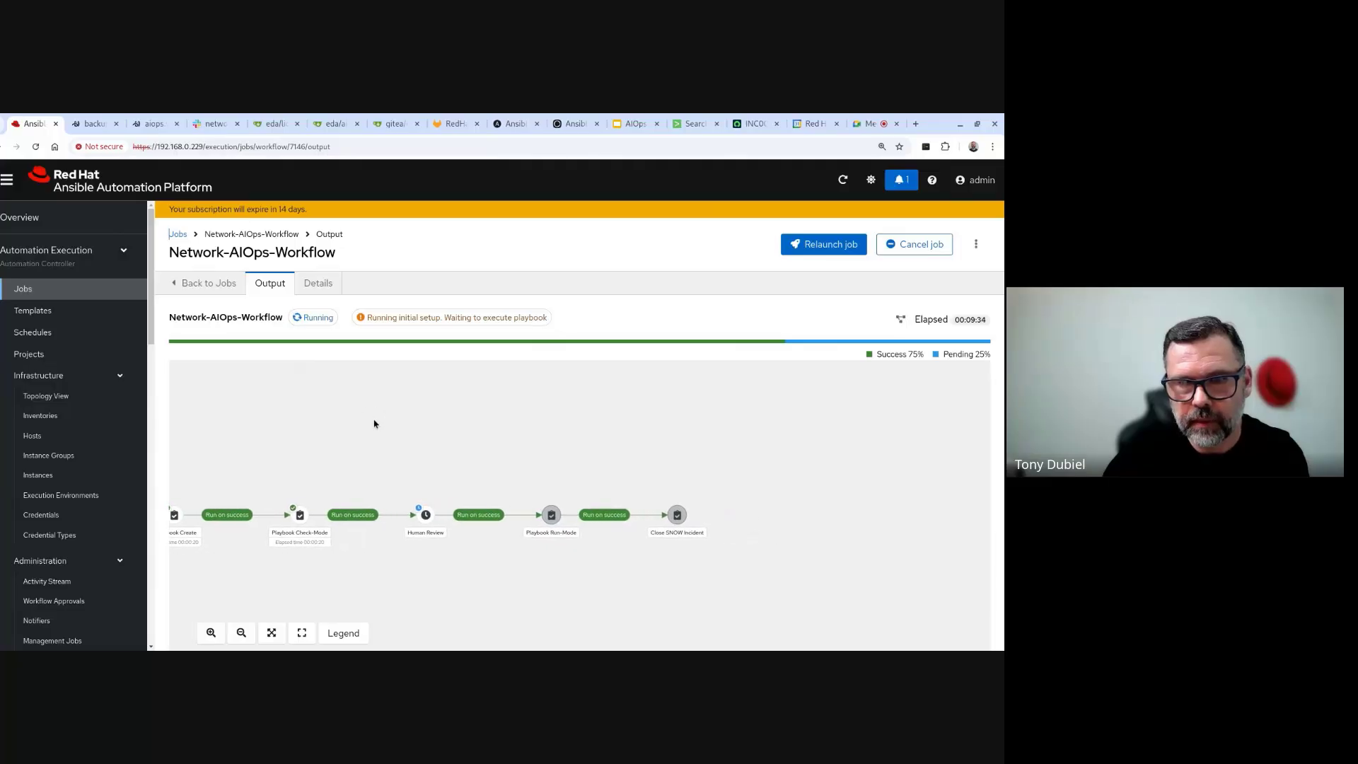
{"action": "left_click", "coordinate": [429, 515]}
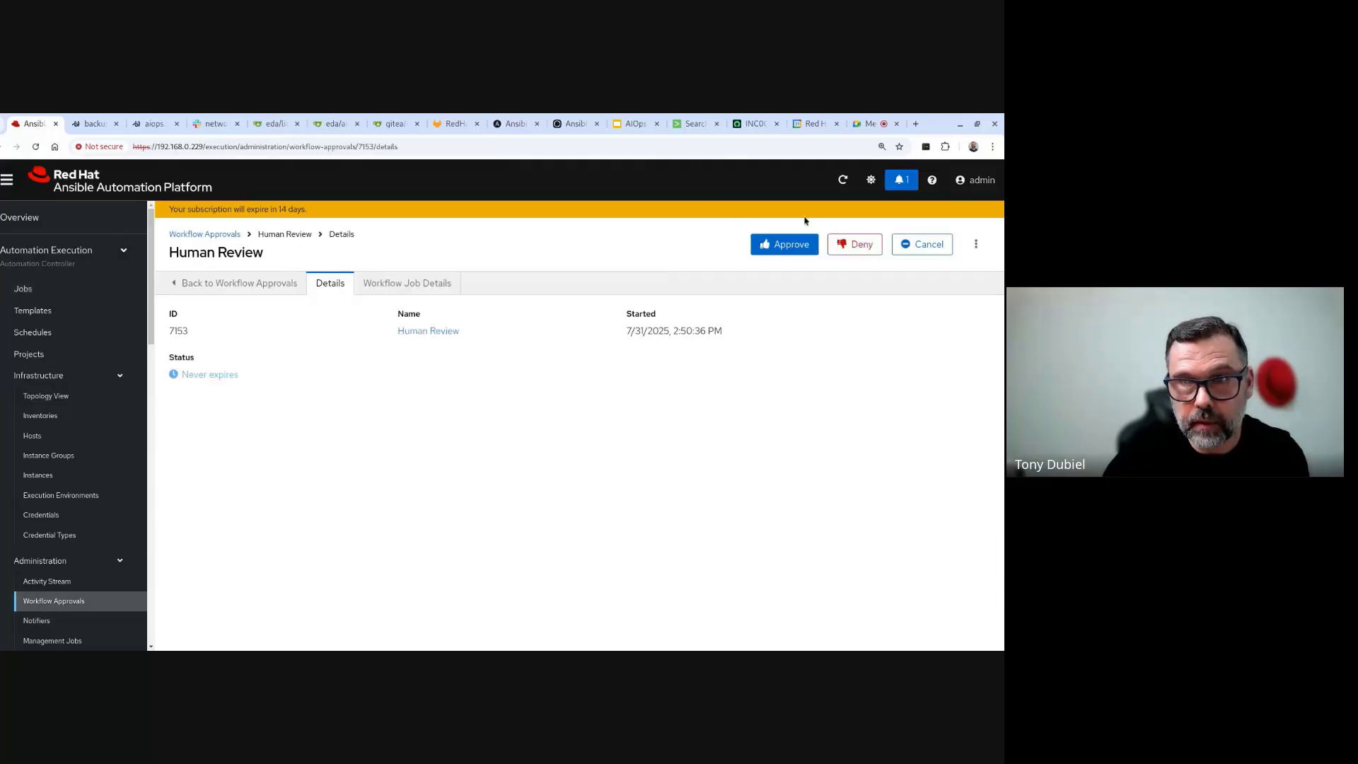
{"action": "left_click", "coordinate": [787, 244]}
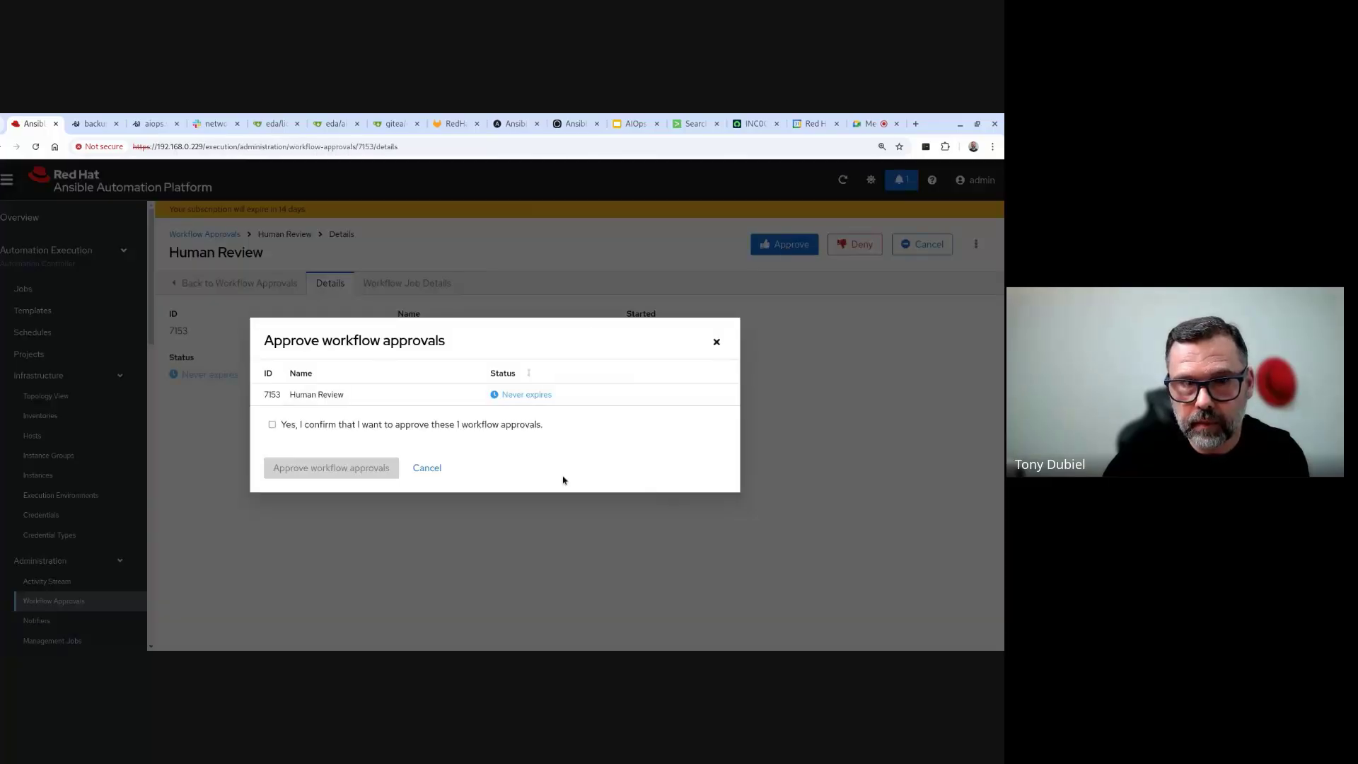
{"action": "left_click", "coordinate": [272, 426]}
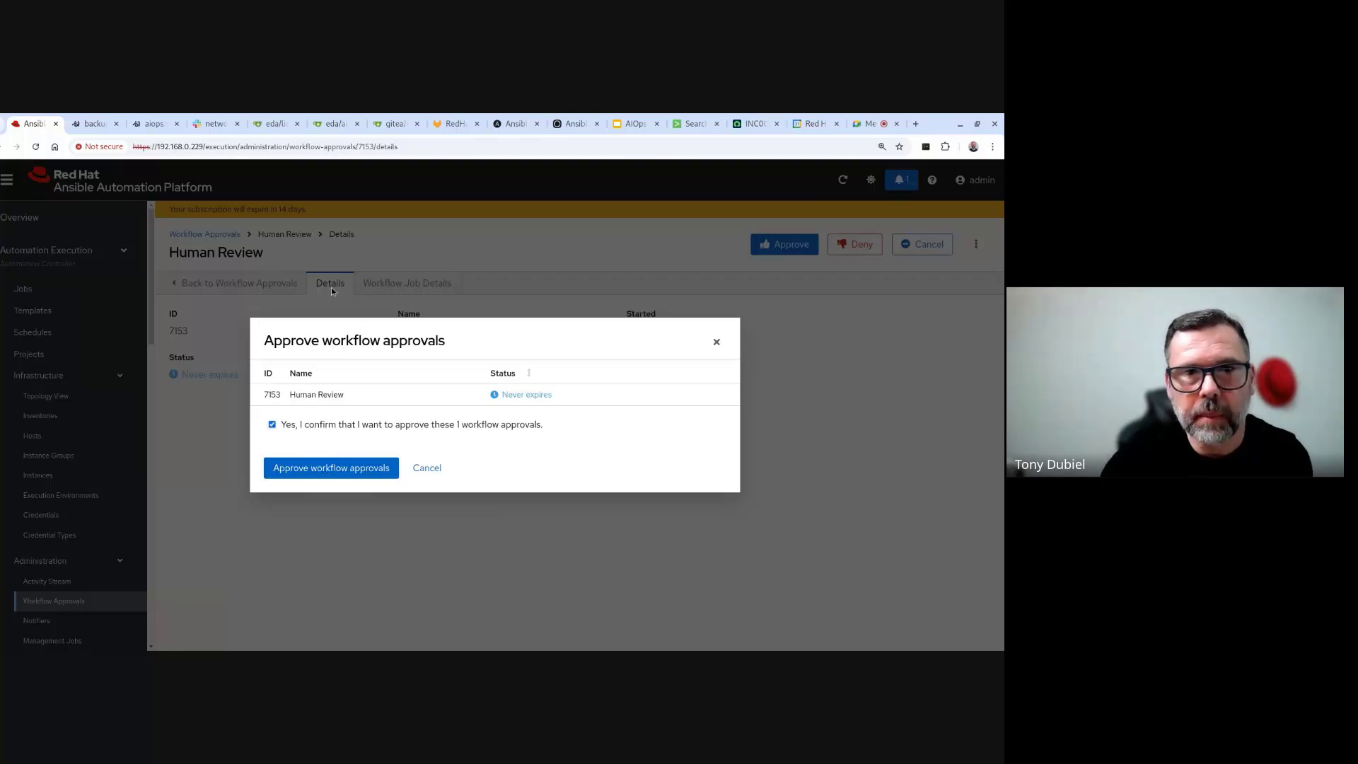
{"action": "left_click", "coordinate": [94, 125]}
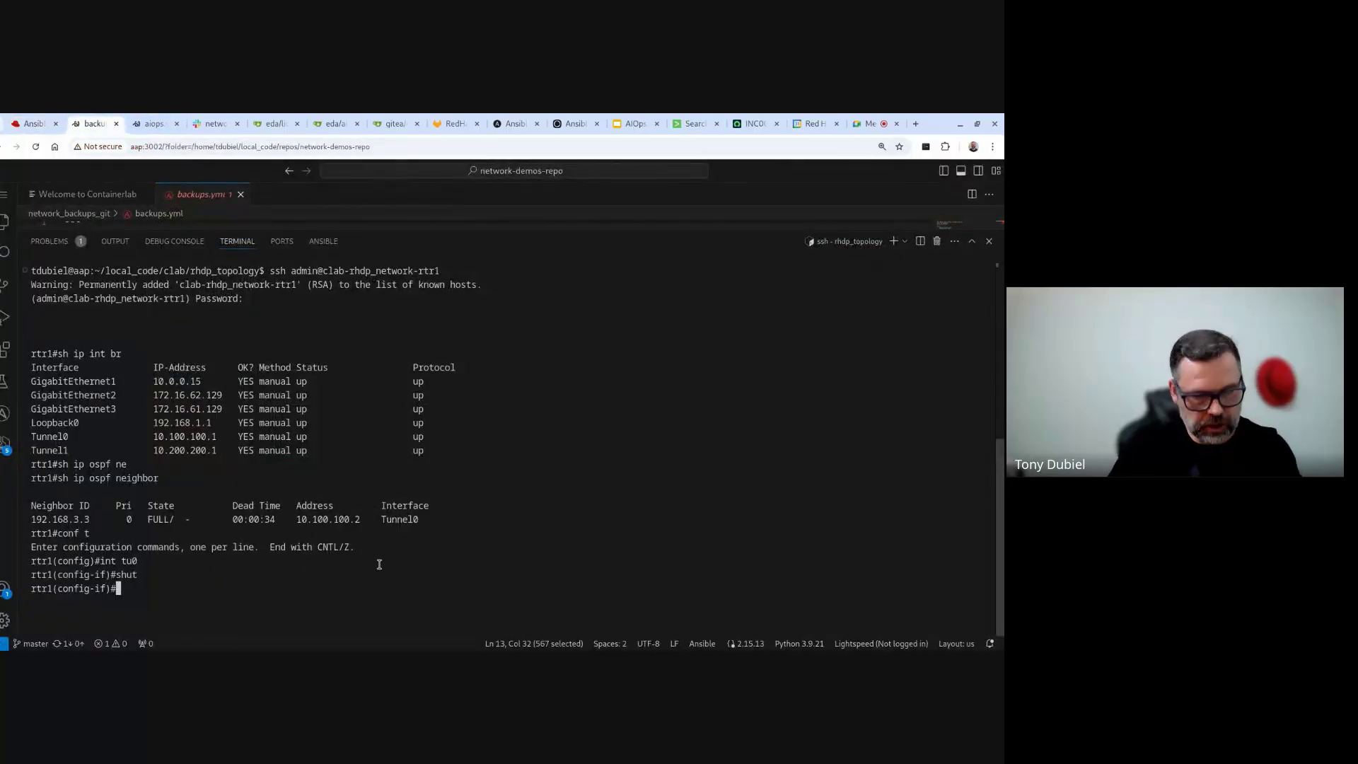
- Run 'do sh ip int br' on rtr1, fixing typos, to show Tunnel0 administratively down
{"action": "type", "text": "do wsh ipi"}
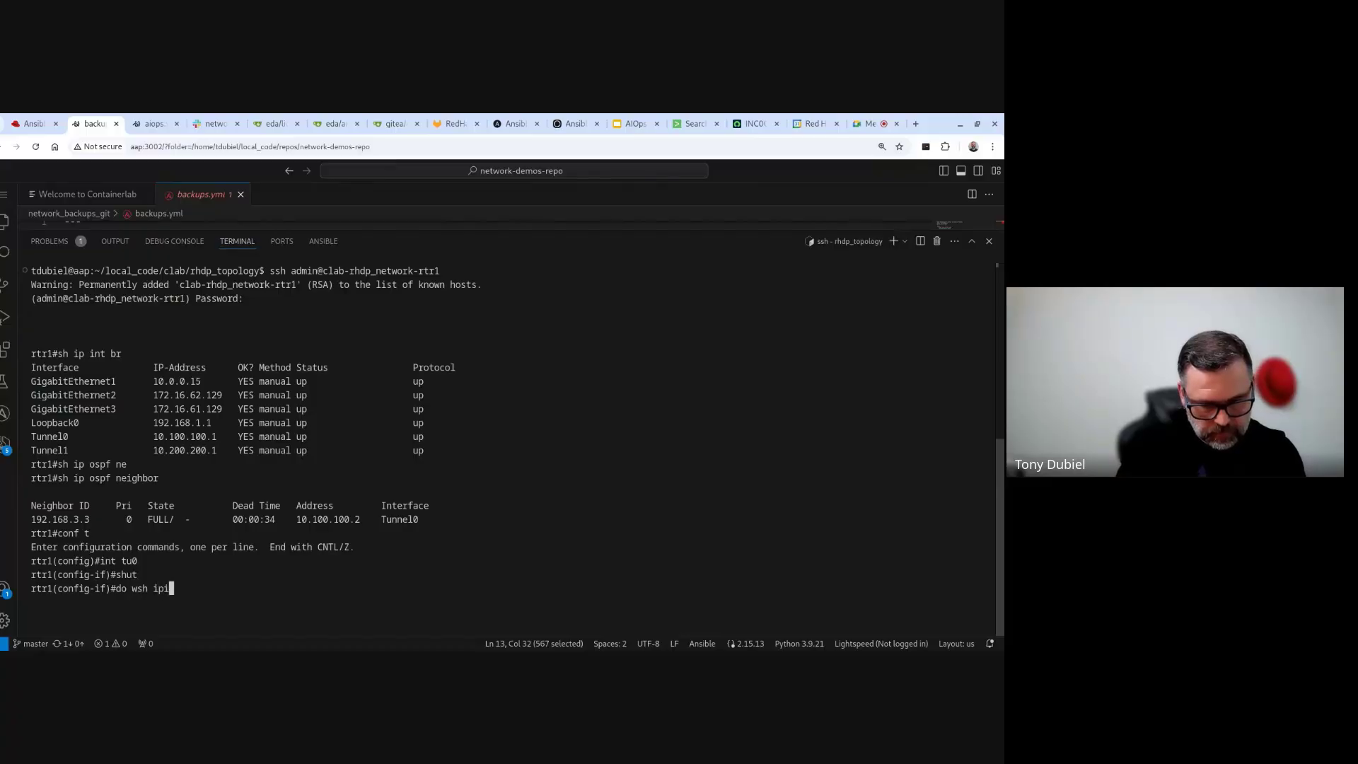
{"action": "key", "text": "BackSpace"}
{"action": "type", "text": "int b"}
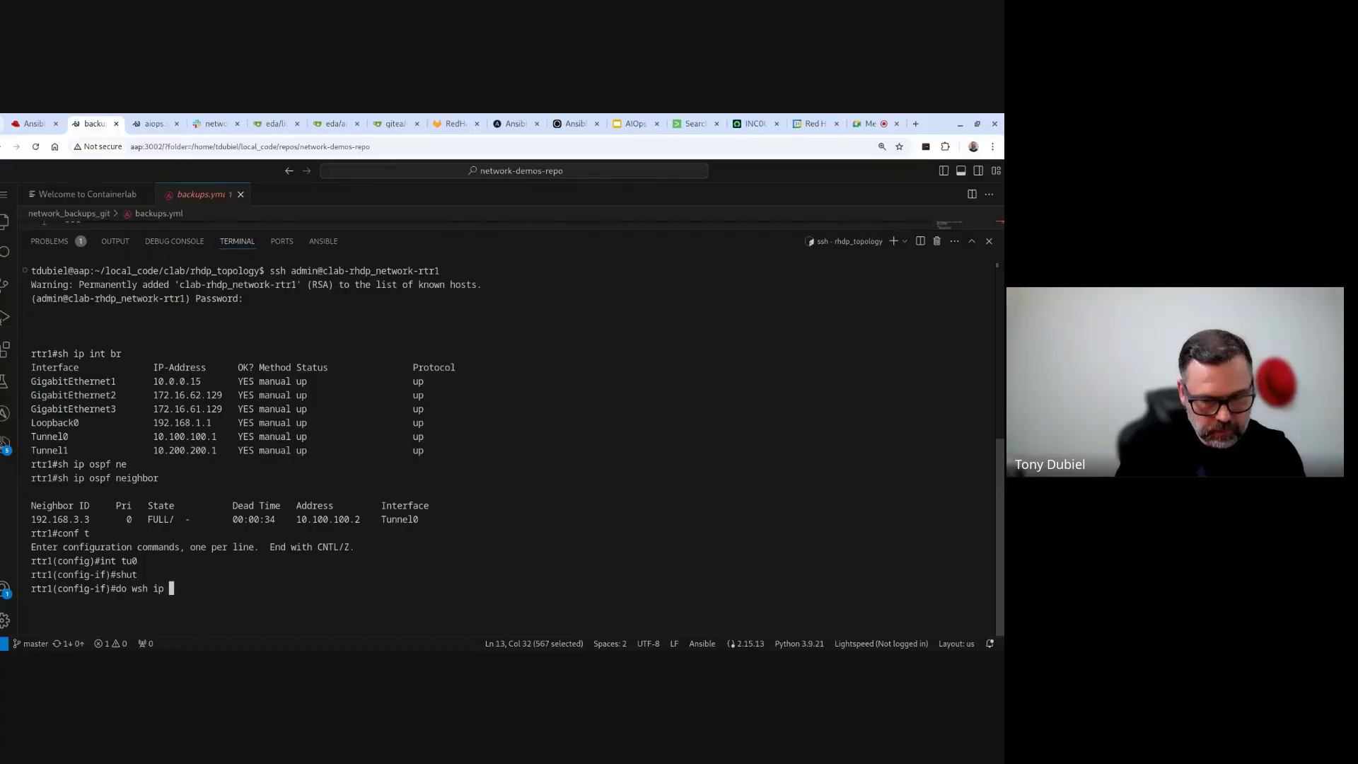
{"action": "type", "text": "r"}
{"action": "key", "text": "Return"}
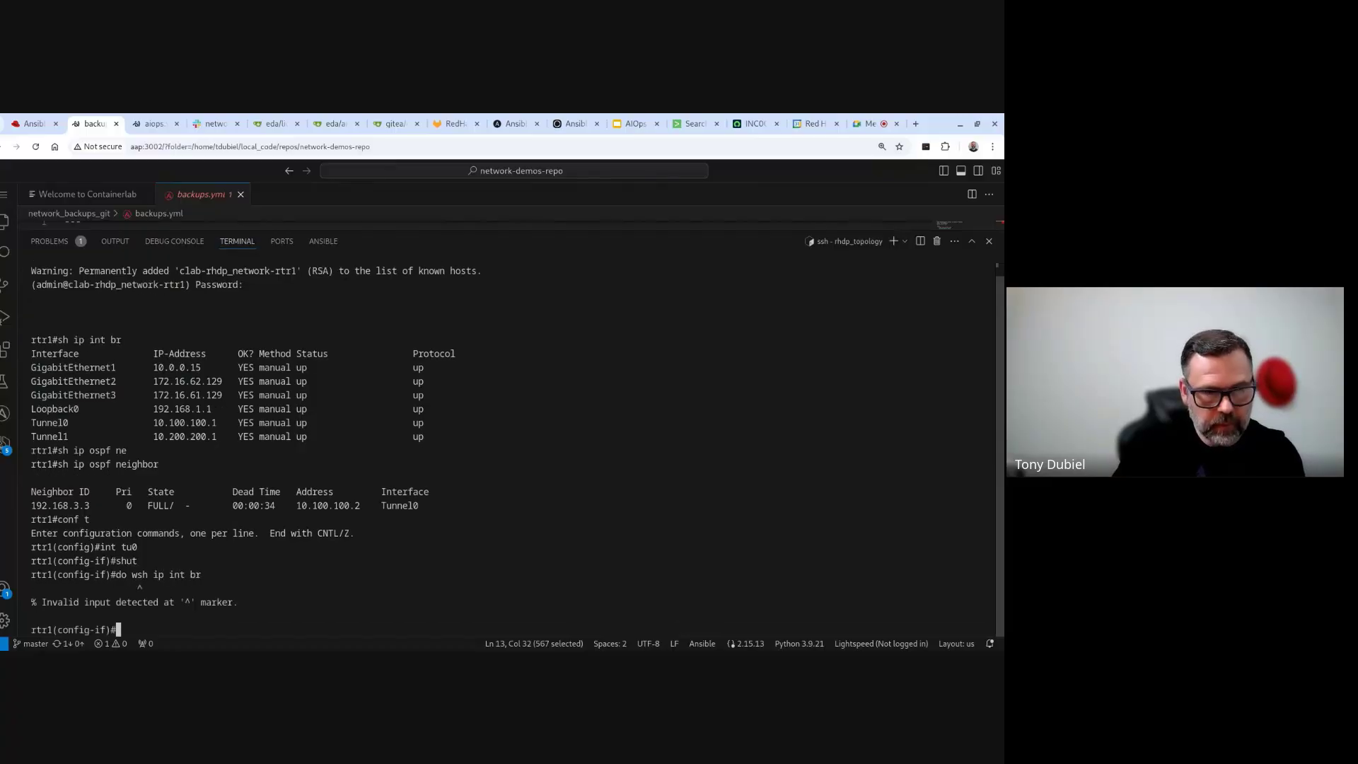
{"action": "key", "text": "Up"}
{"action": "key", "text": "Left"}
{"action": "key", "text": "Left"}
{"action": "key", "text": "Left"}
{"action": "key", "text": "Left"}
{"action": "key", "text": "Left"}
{"action": "key", "text": "Left"}
{"action": "key", "text": "Left"}
{"action": "key", "text": "Left"}
{"action": "key", "text": "Left"}
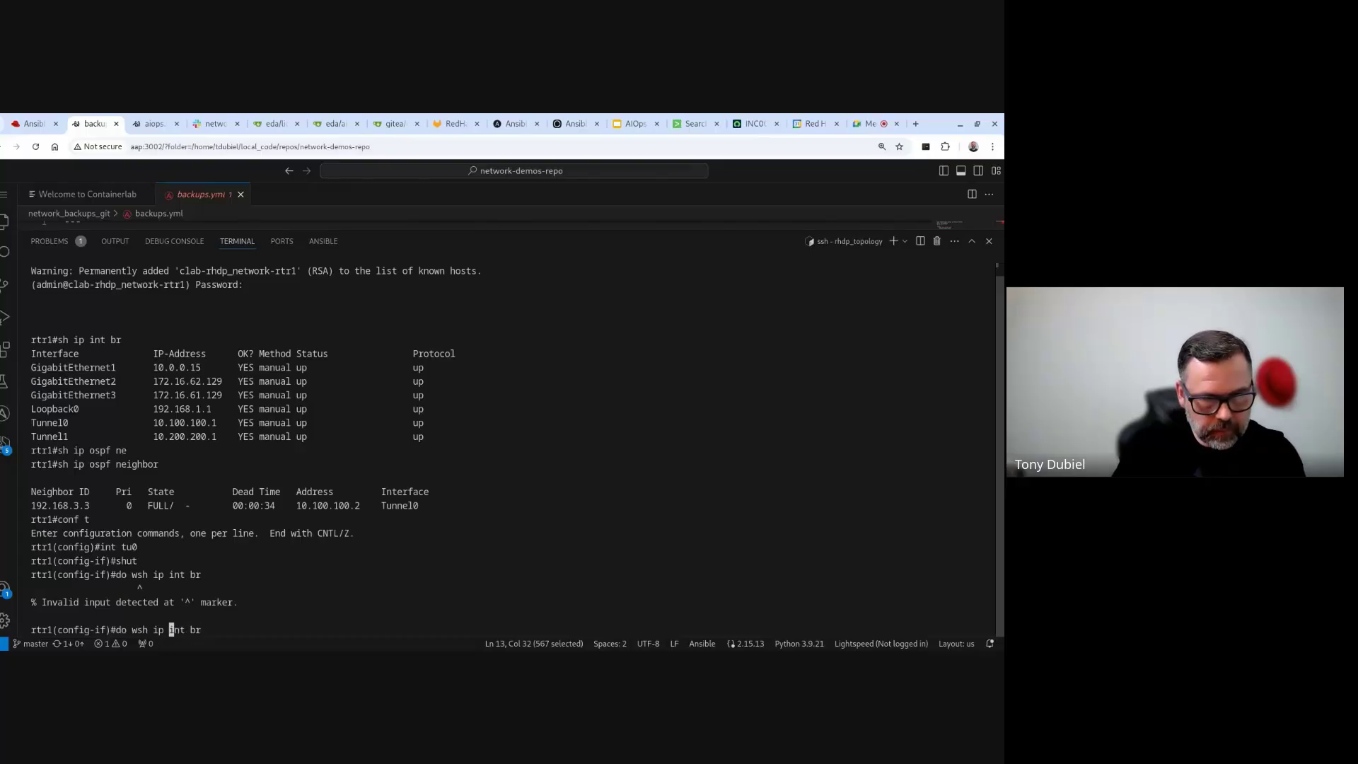
{"action": "key", "text": "Left"}
{"action": "key", "text": "Left"}
{"action": "key", "text": "Left"}
{"action": "type", "text": "\\"}
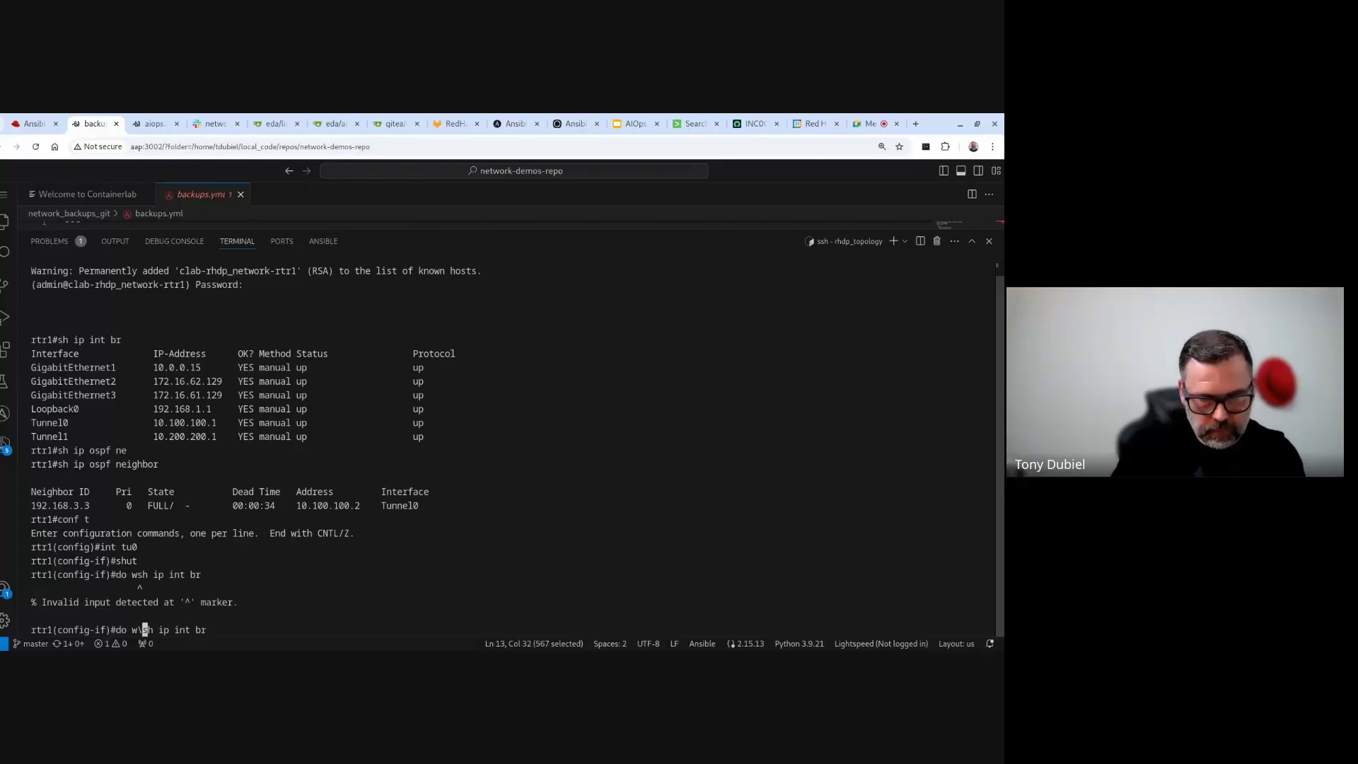
{"action": "key", "text": "Return"}
{"action": "key", "text": "Up"}
{"action": "key", "text": "Left"}
{"action": "key", "text": "Left"}
{"action": "key", "text": "Left"}
{"action": "key", "text": "Left"}
{"action": "key", "text": "Left"}
{"action": "key", "text": "Left"}
{"action": "key", "text": "Left"}
{"action": "key", "text": "Left"}
{"action": "key", "text": "Left"}
{"action": "key", "text": "Left"}
{"action": "key", "text": "Left"}
{"action": "key", "text": "Left"}
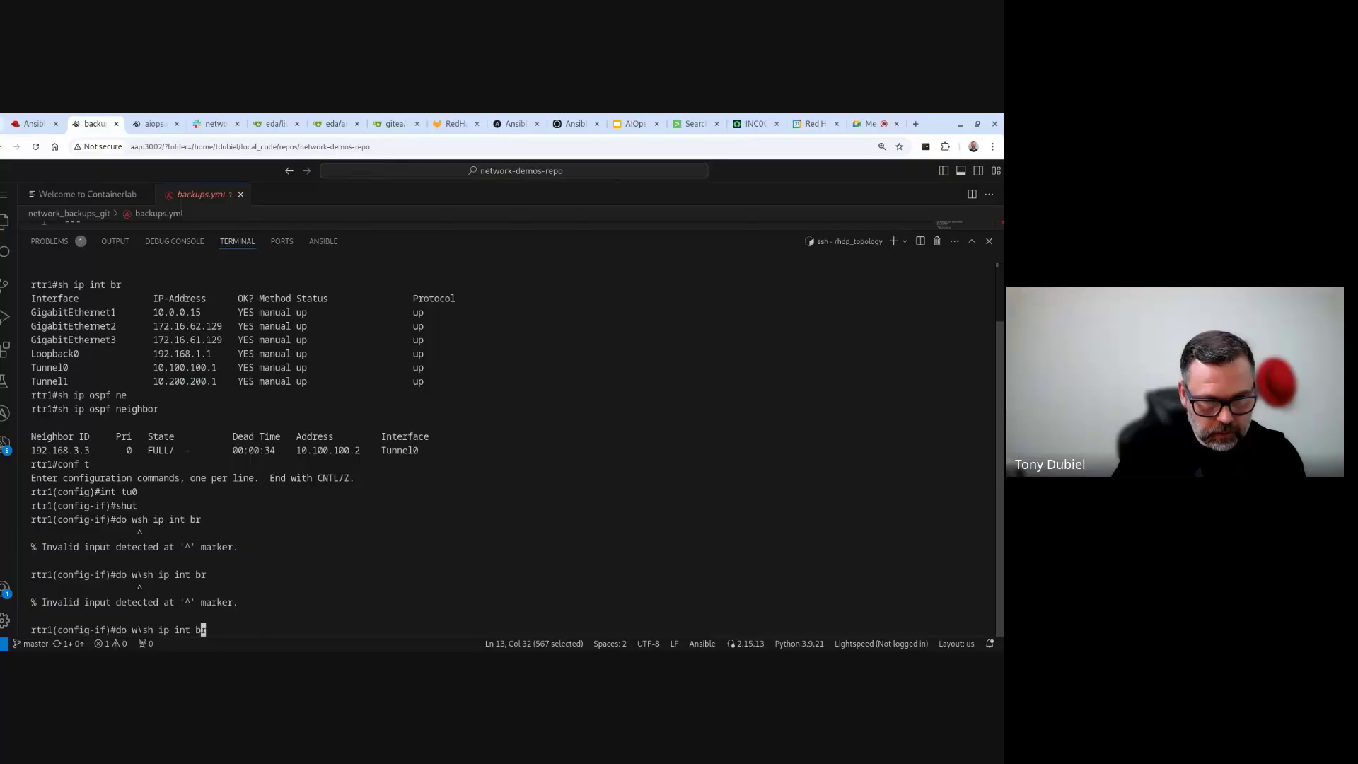
{"action": "key", "text": "BackSpace"}
{"action": "key", "text": "BackSpace"}
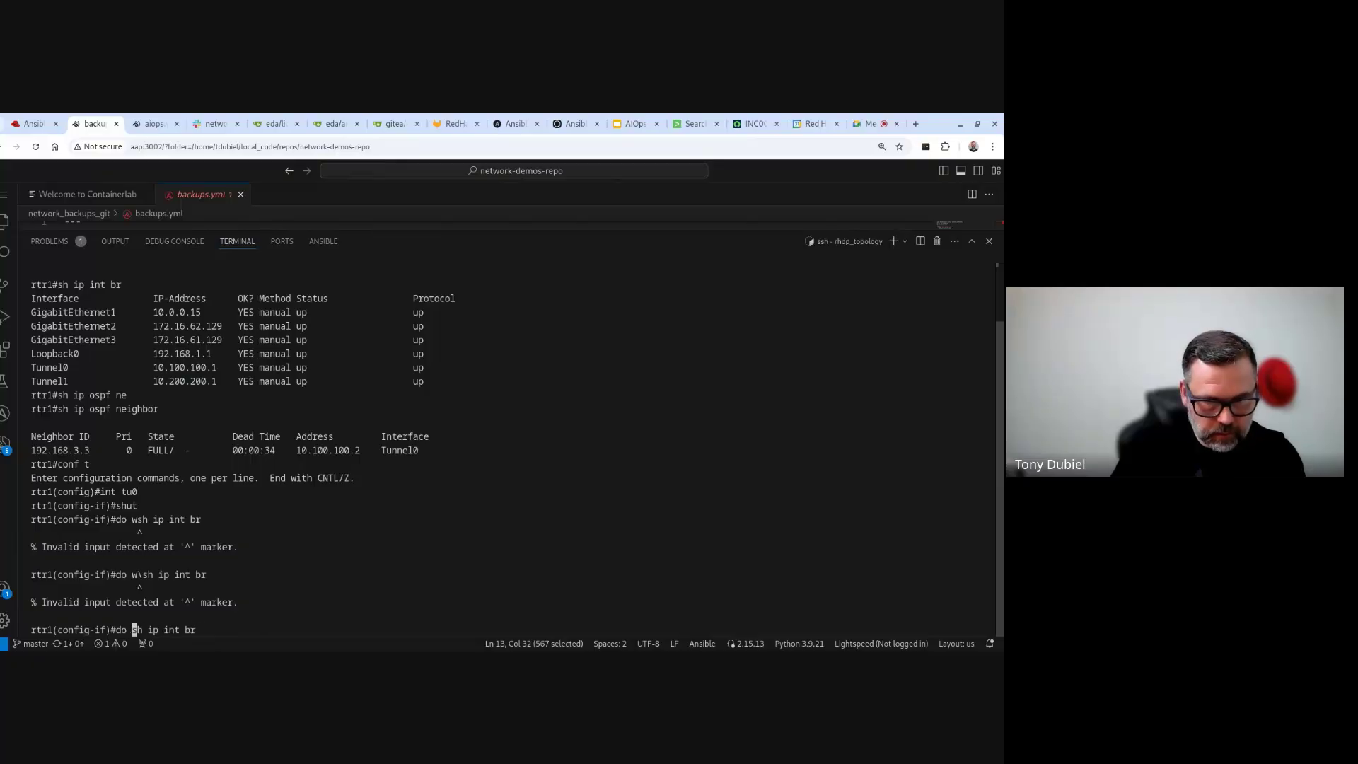
{"action": "key", "text": "Return"}
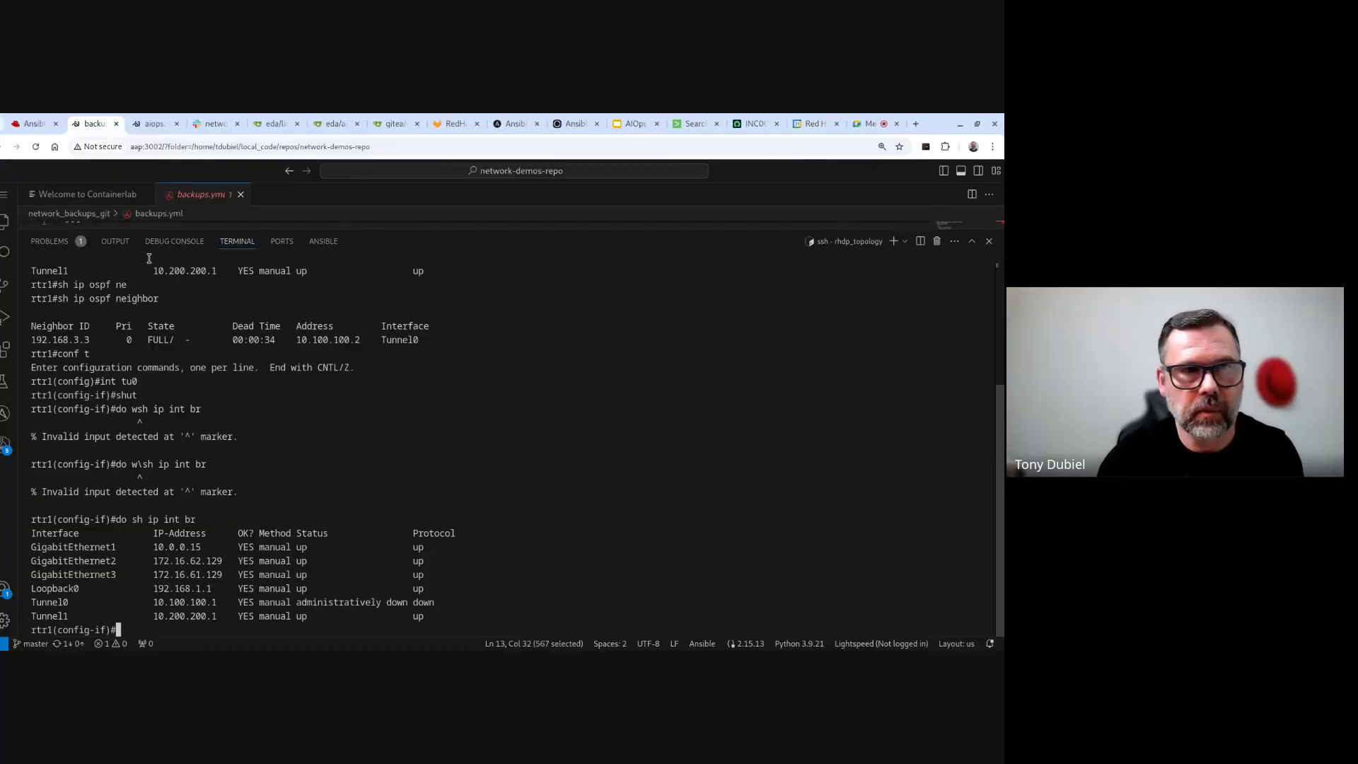
- Approve the pending Human Review workflow step and dismiss the confirmation
{"action": "left_click", "coordinate": [34, 125]}
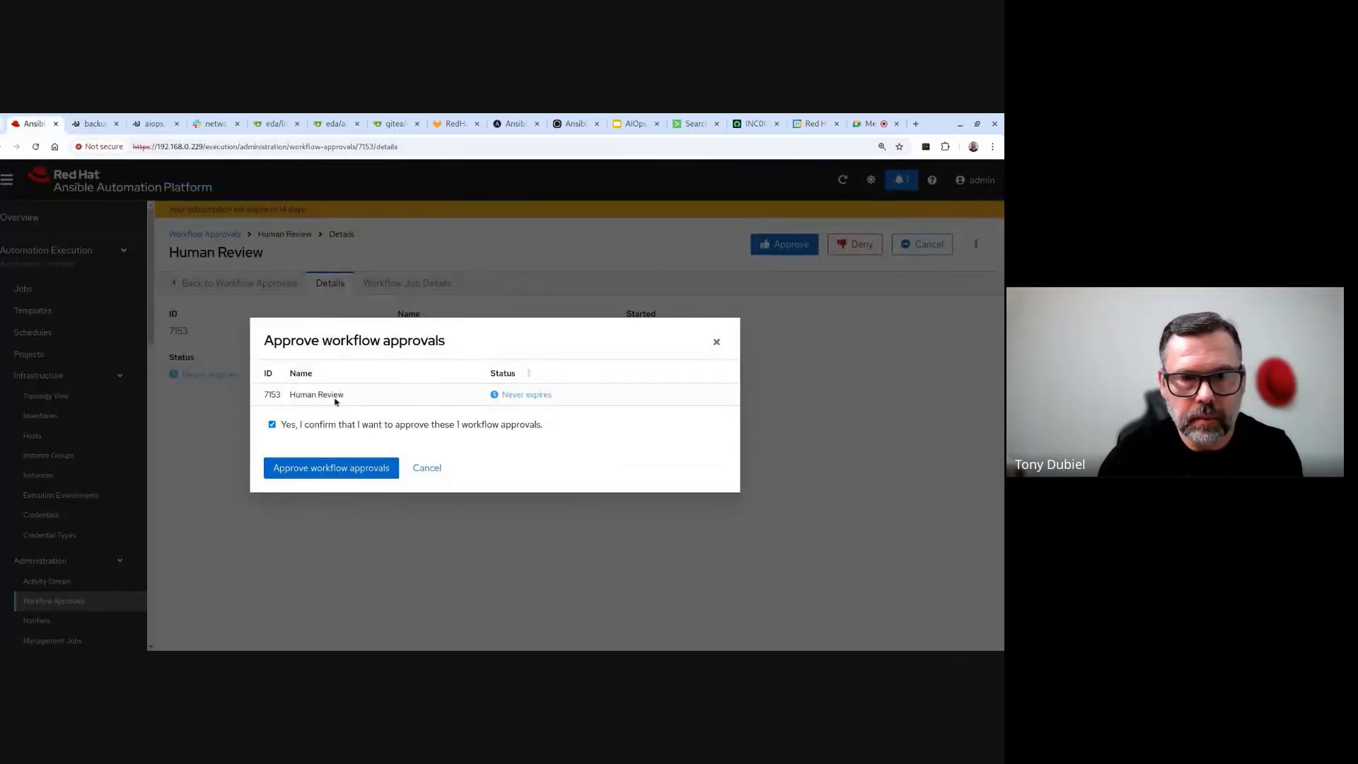
{"action": "left_click", "coordinate": [338, 468]}
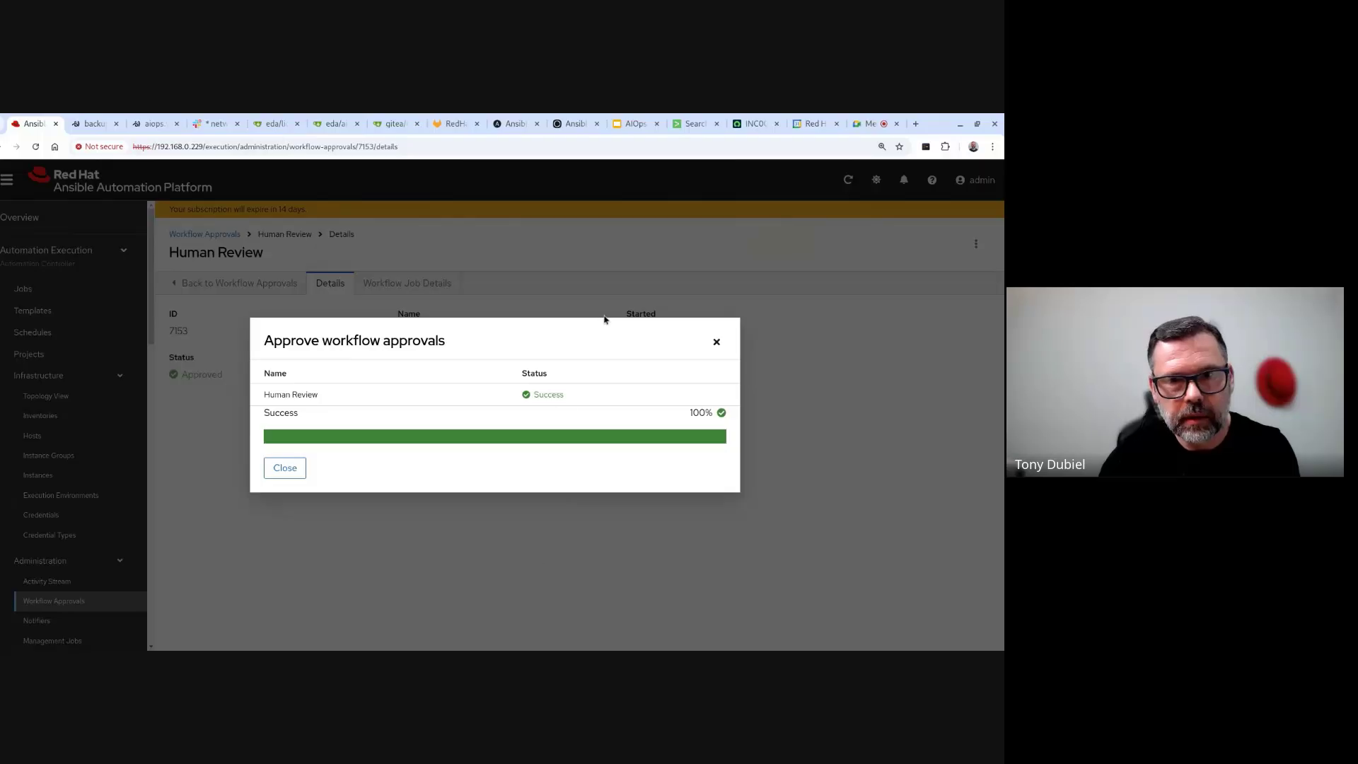
{"action": "left_click", "coordinate": [717, 344]}
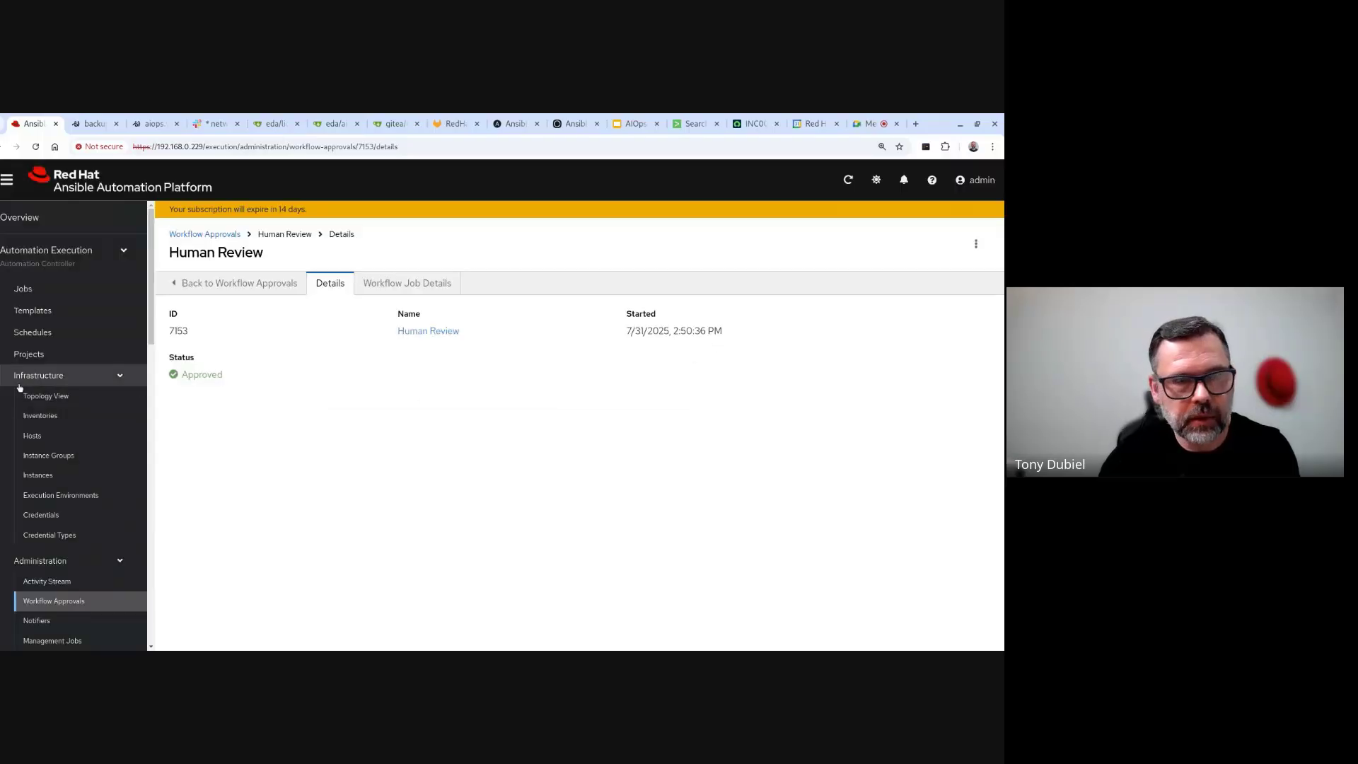
- Open the lightspeed-response-run job and view the returned data for rtr1's changed tunnel-enable task
{"action": "left_click", "coordinate": [12, 295]}
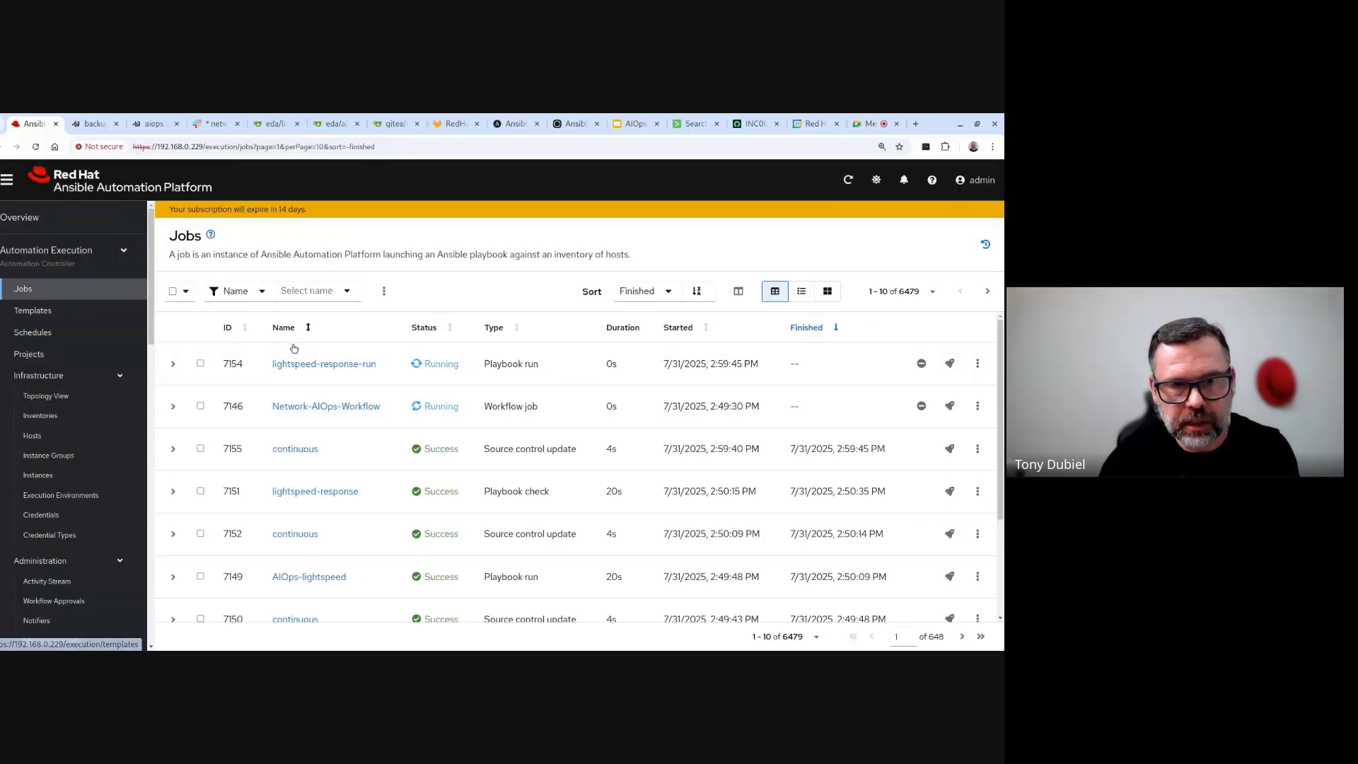
{"action": "left_click", "coordinate": [329, 364]}
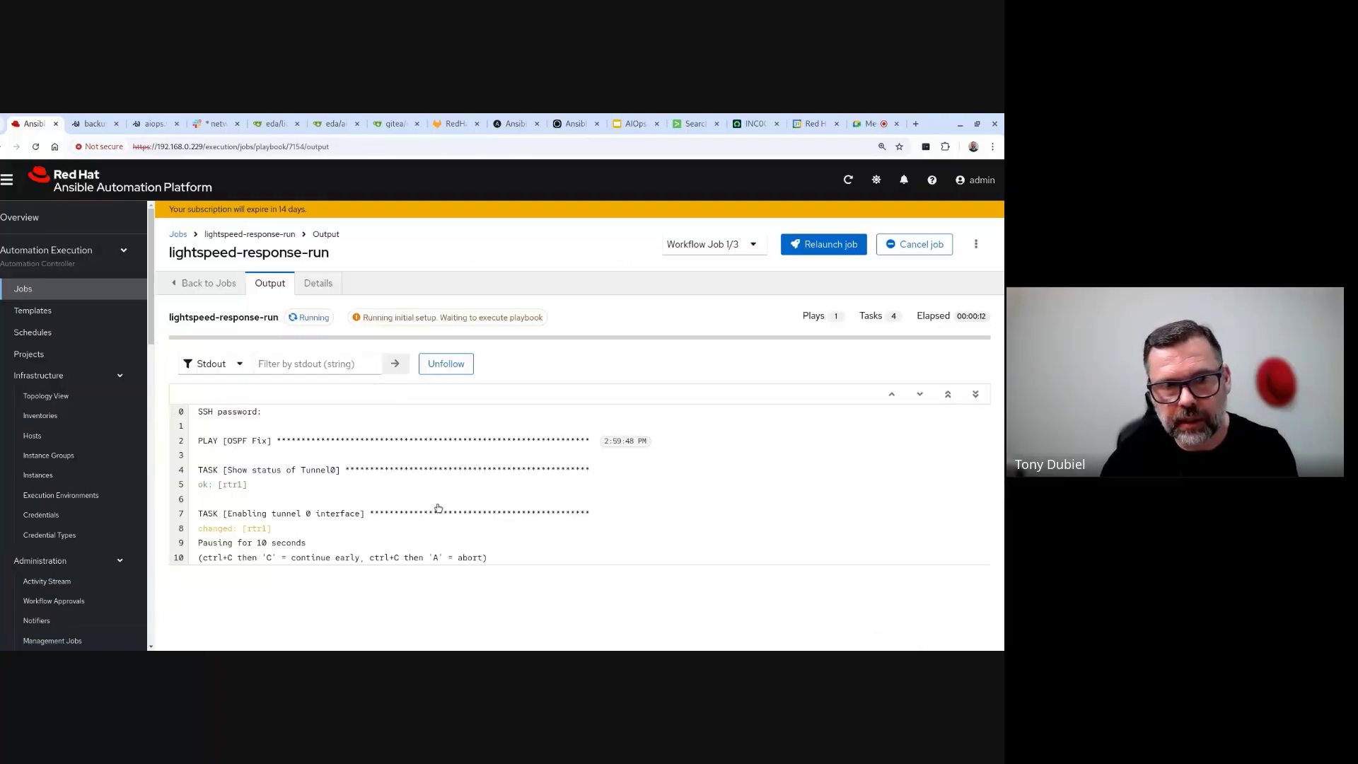
{"action": "left_click", "coordinate": [207, 528]}
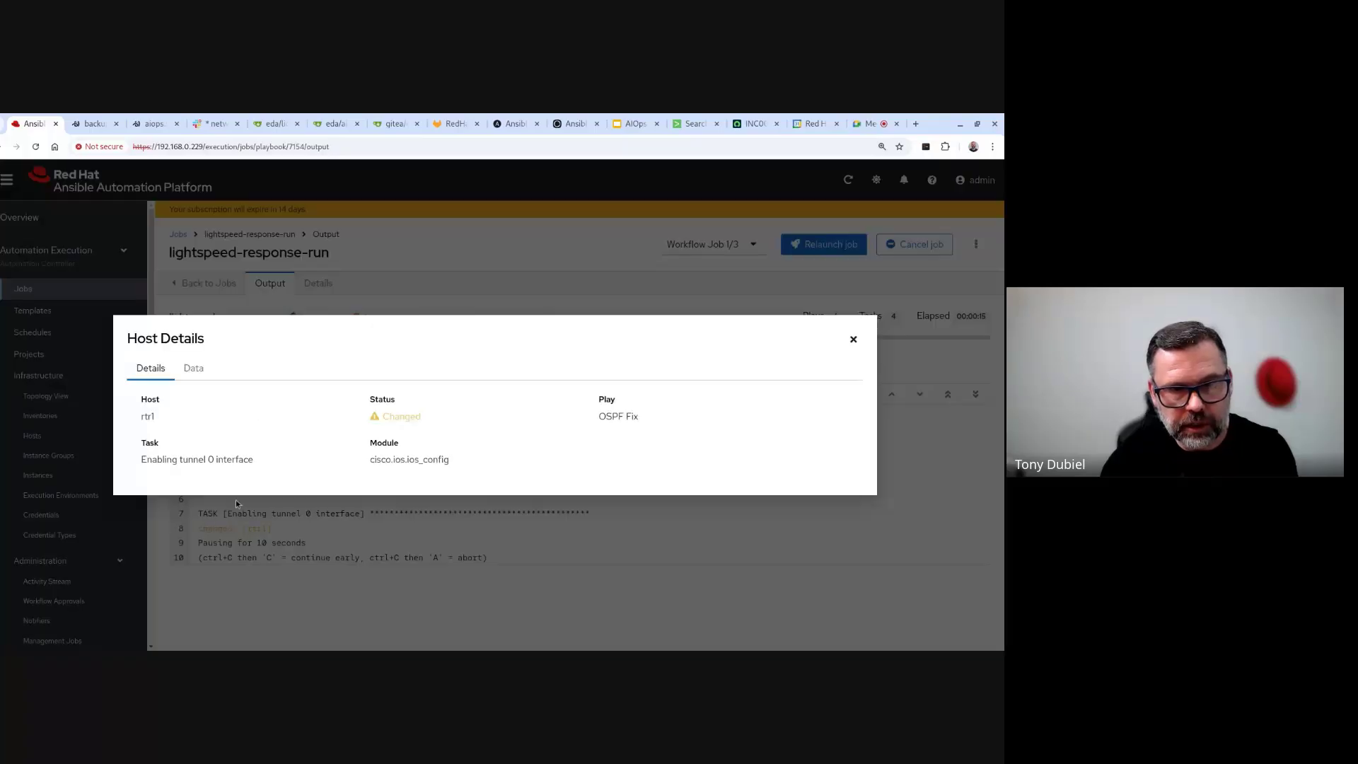
{"action": "left_click", "coordinate": [194, 369]}
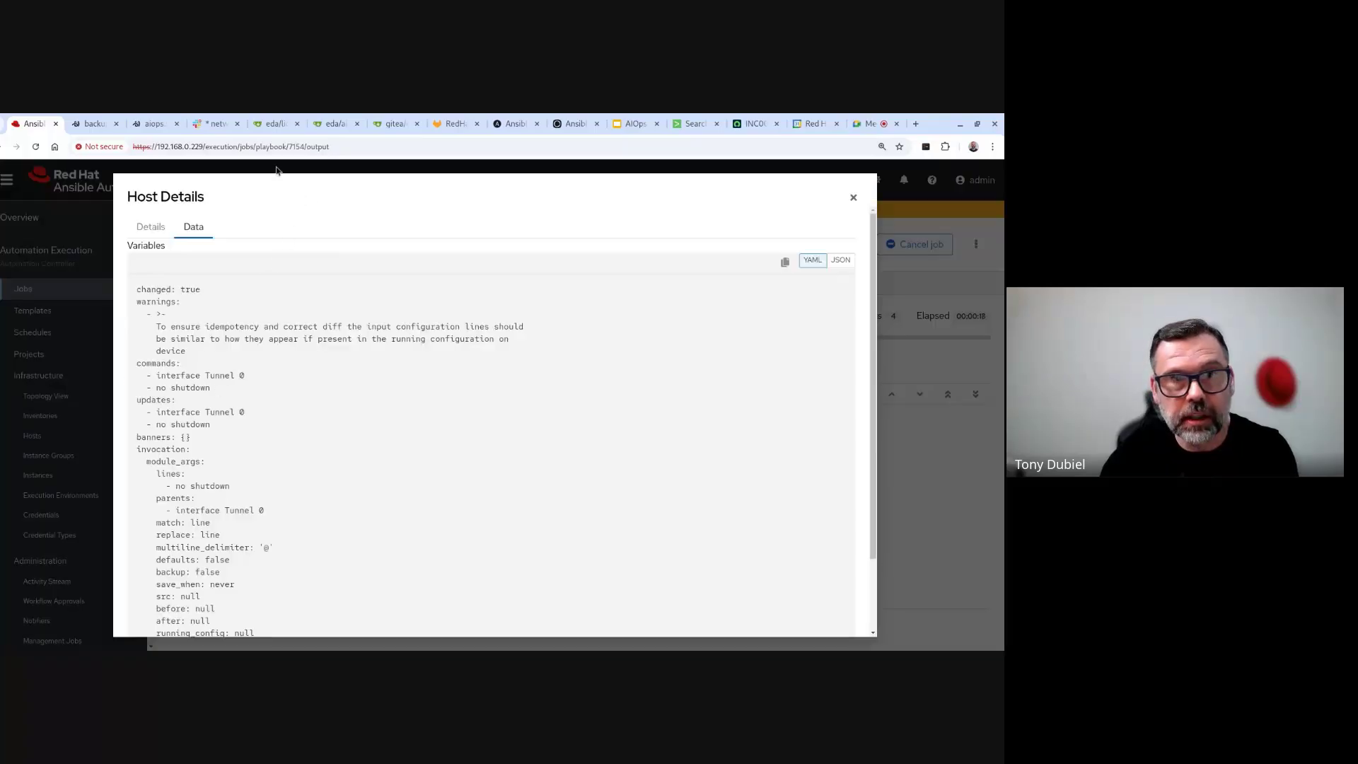
- Rerun 'do sh ip int br' on rtr1 to confirm Tunnel0 is up, then bring up the Splunk search
{"action": "left_click", "coordinate": [94, 123]}
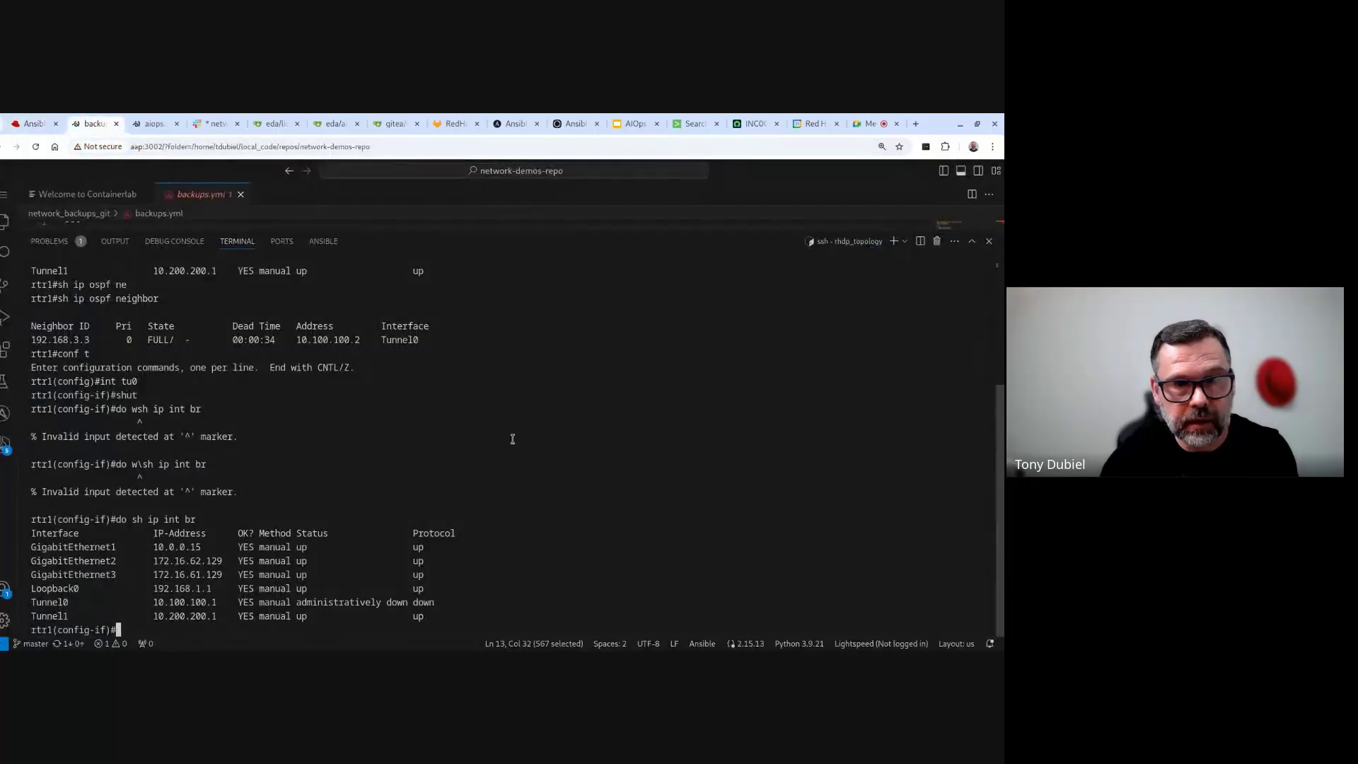
{"action": "key", "text": "Return"}
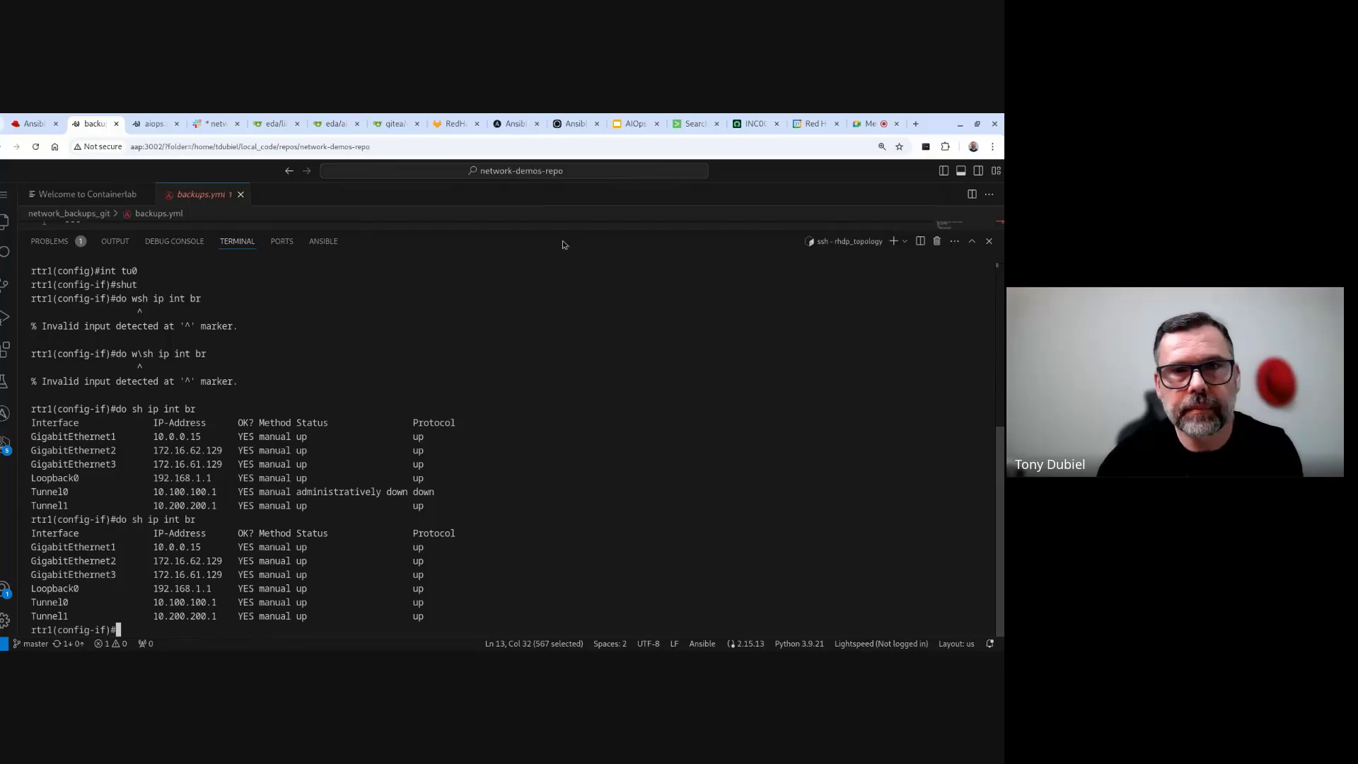
{"action": "left_click", "coordinate": [694, 124]}
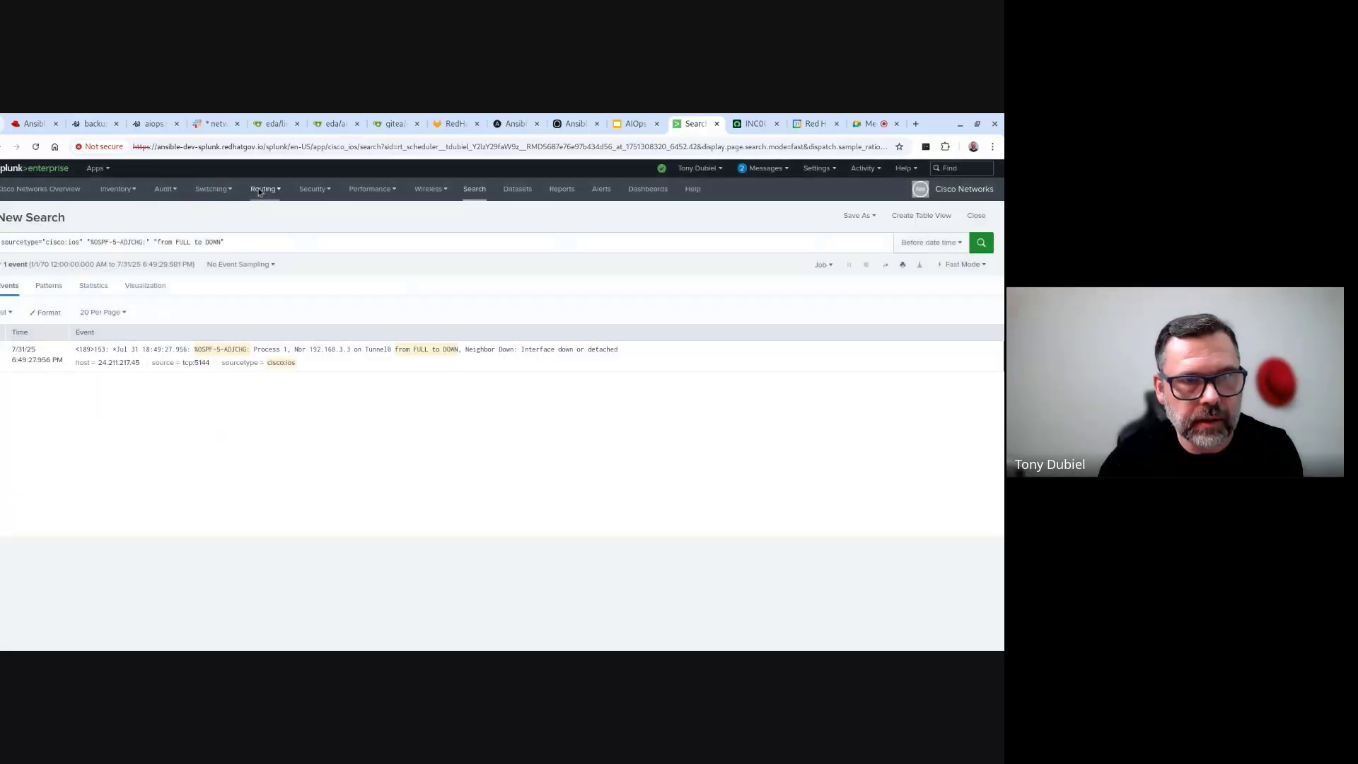
- Open the Routing dashboard and review the Tunnel0 OSPF down and recovery events
{"action": "left_click", "coordinate": [260, 191]}
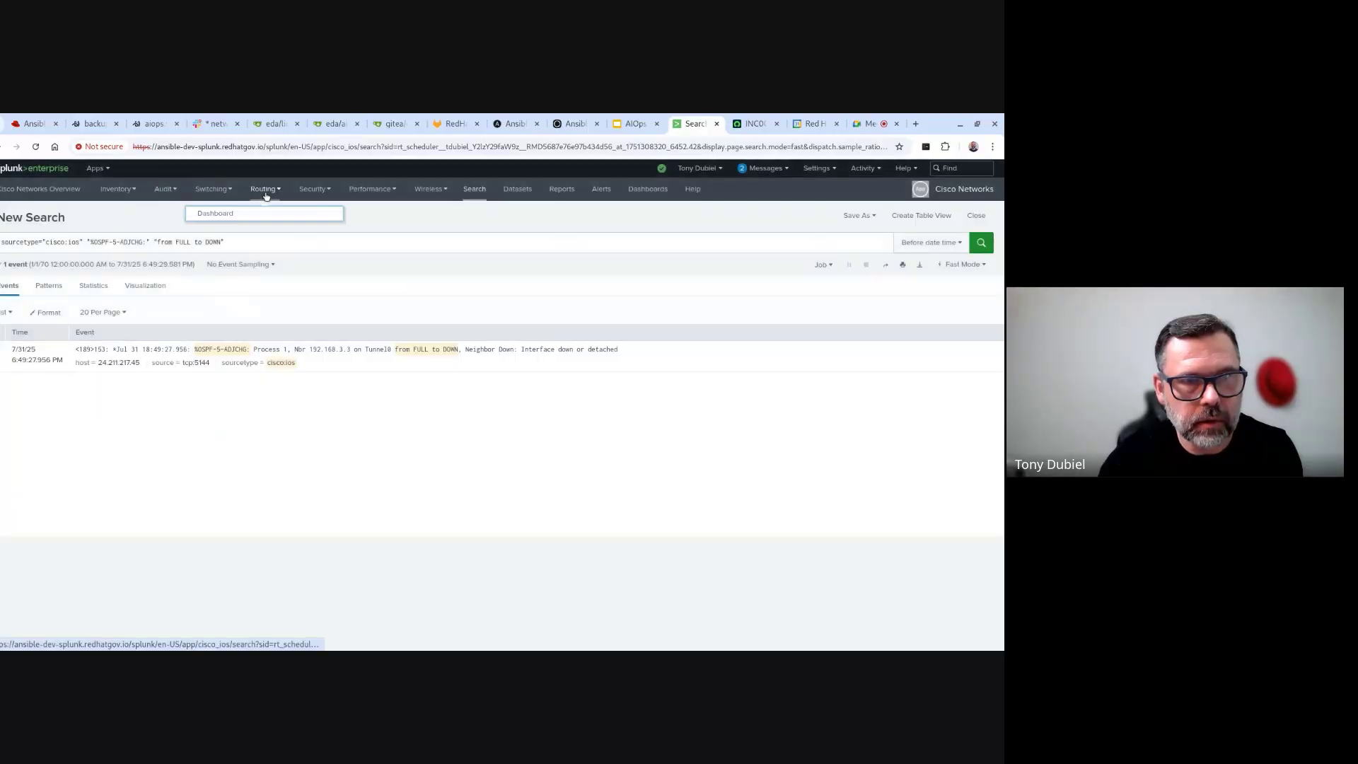
{"action": "left_click", "coordinate": [224, 216]}
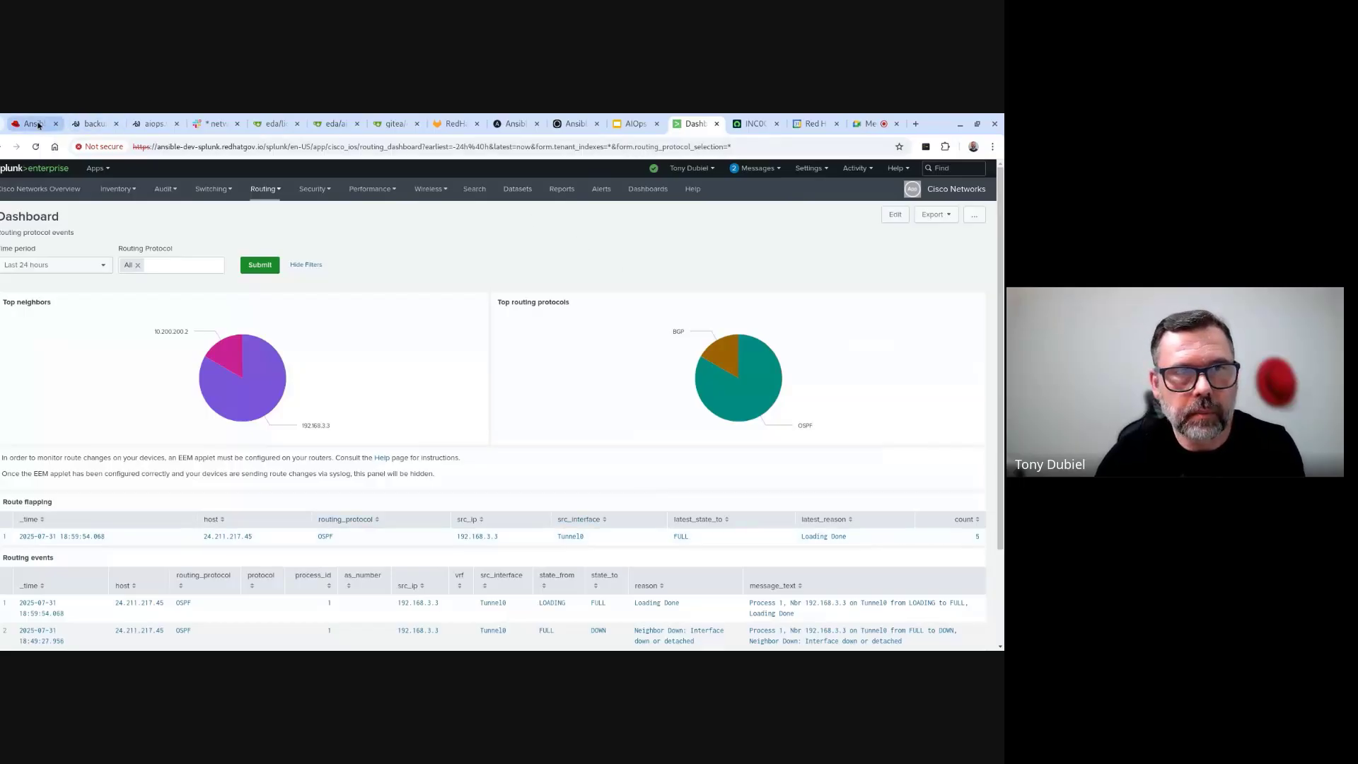
{"action": "left_click", "coordinate": [755, 124]}
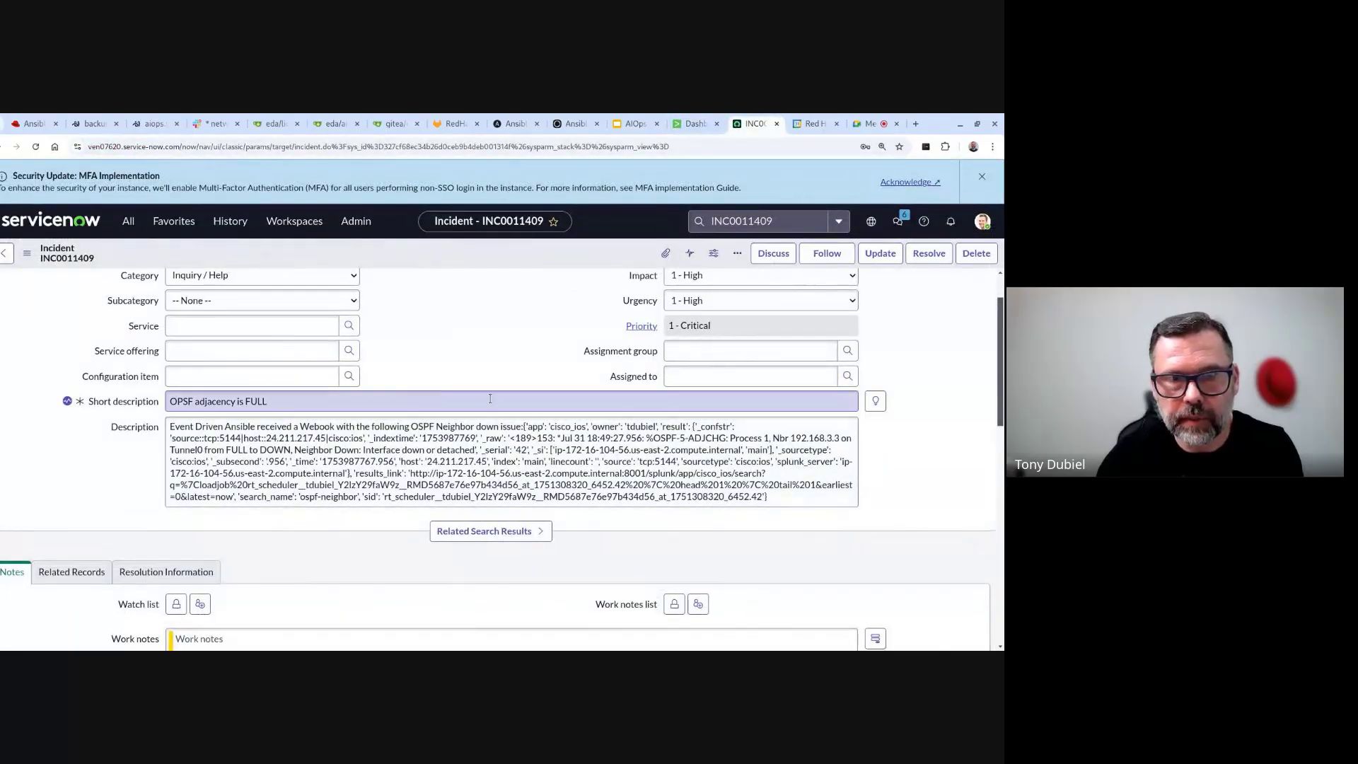
- Reload incident INC0011409 and read the Closed, Solved (Permanently) resolution notes in Activities
{"action": "left_click", "coordinate": [35, 147]}
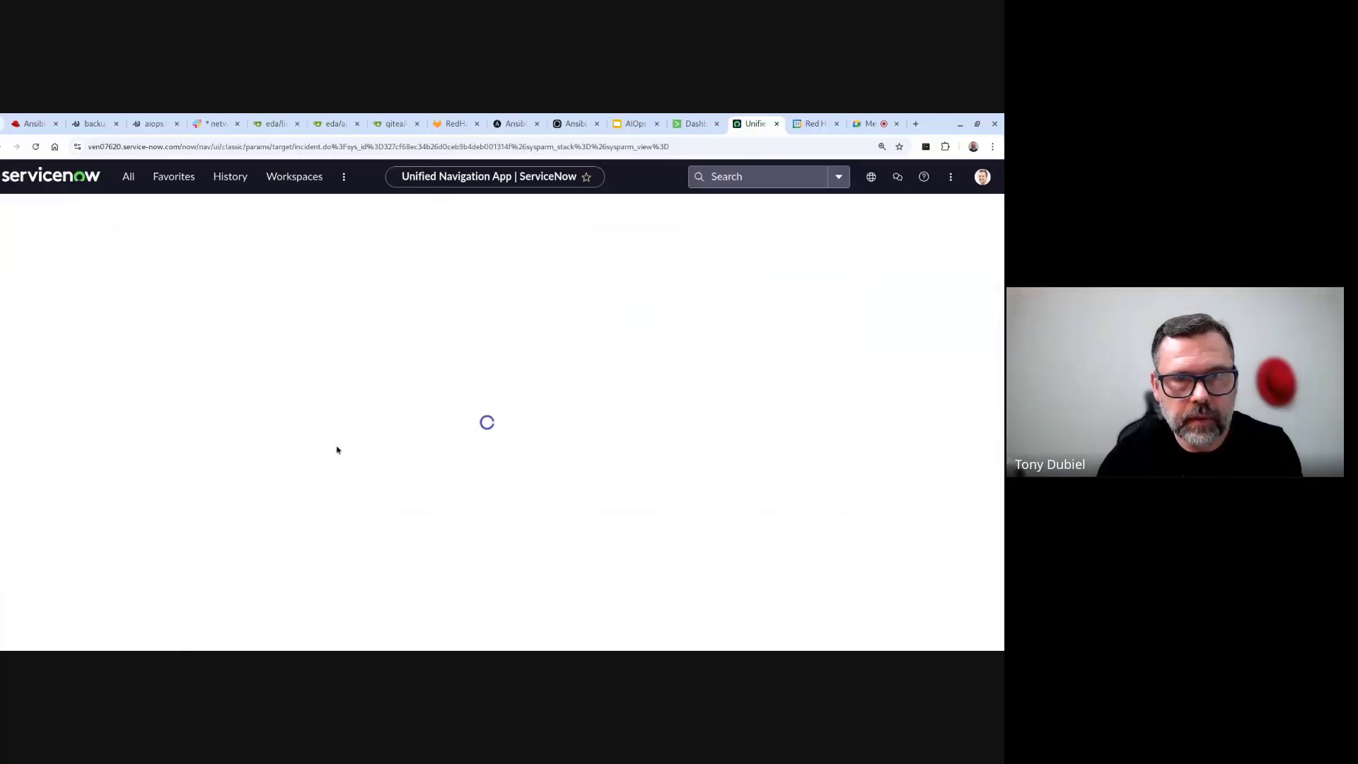
{"action": "scroll", "coordinate": [395, 425], "scroll_direction": "down", "scroll_amount": 5}
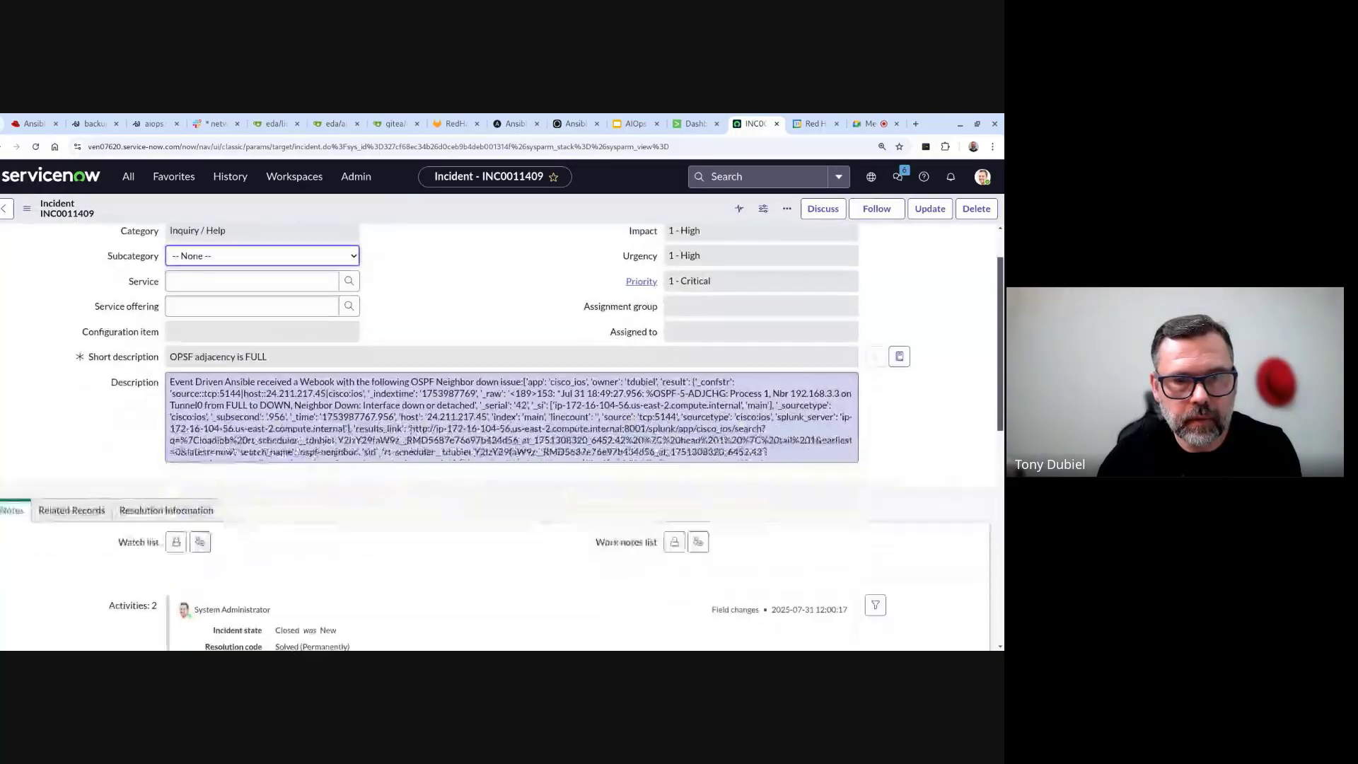
{"action": "scroll", "coordinate": [396, 426], "scroll_direction": "down", "scroll_amount": 3}
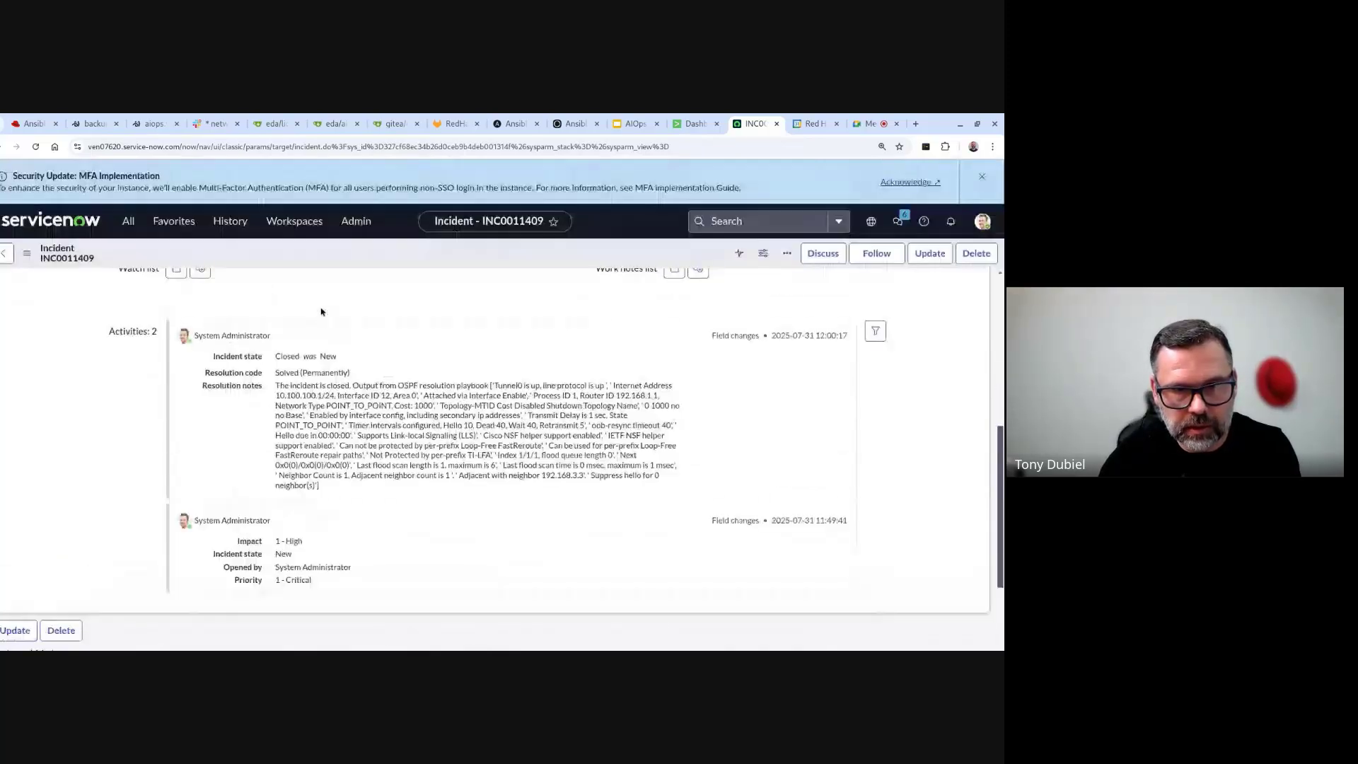
{"action": "scroll", "coordinate": [569, 394], "scroll_direction": "down", "scroll_amount": 1}
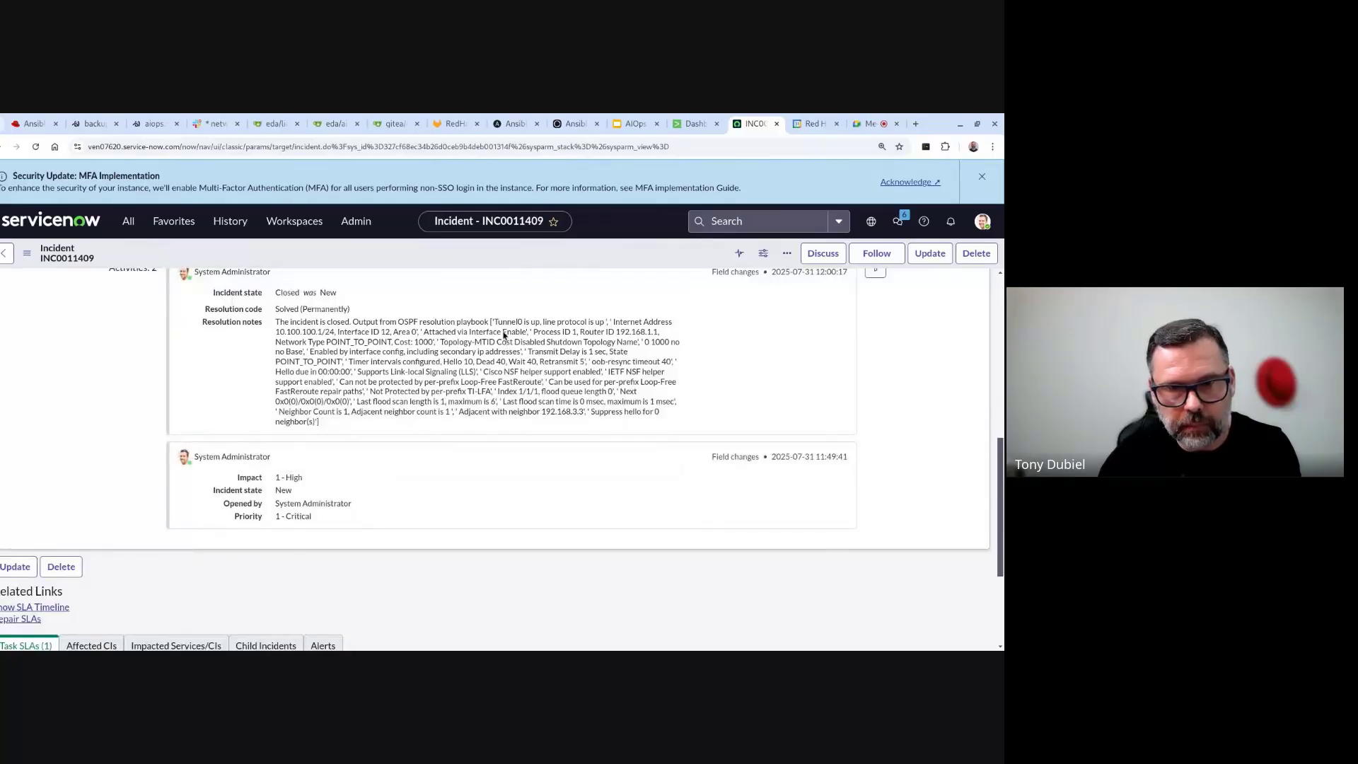
{"action": "scroll", "coordinate": [398, 409], "scroll_direction": "up", "scroll_amount": 4}
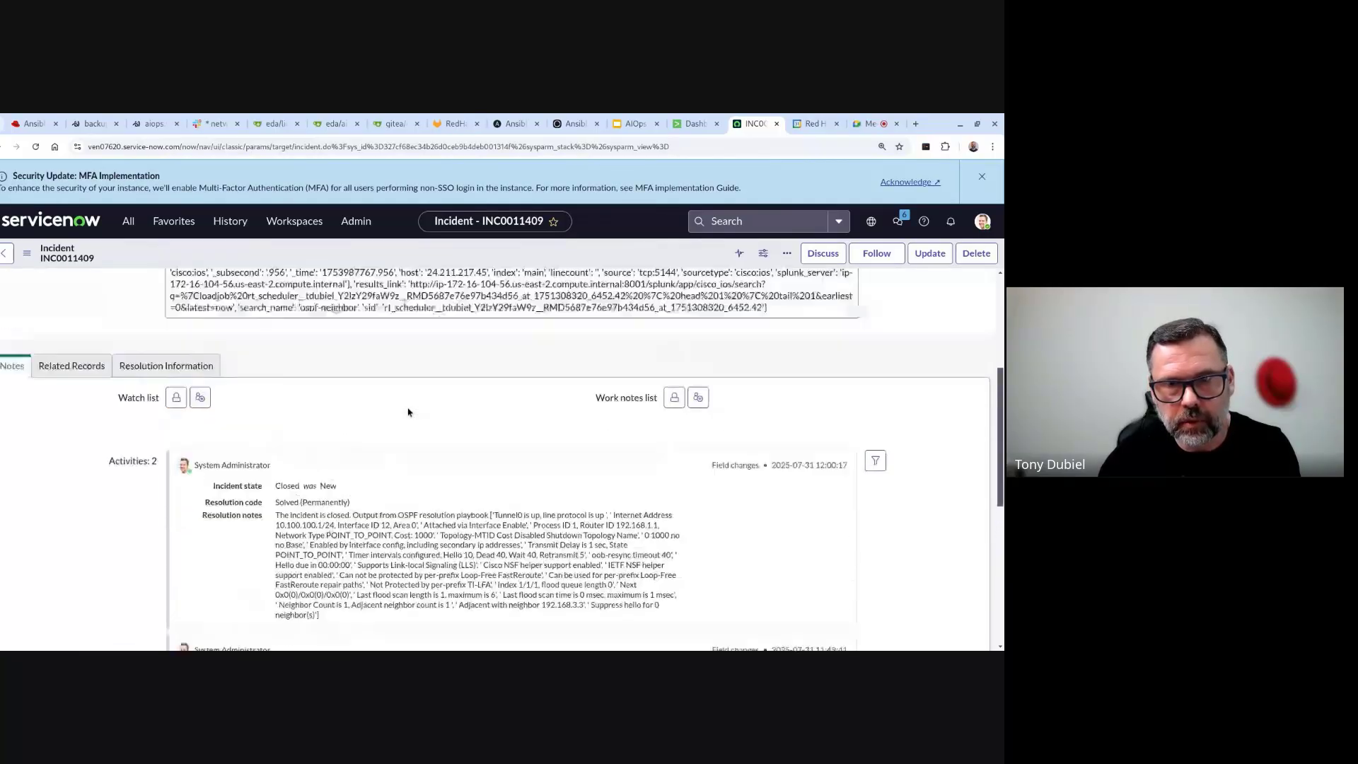
{"action": "left_click", "coordinate": [13, 125]}
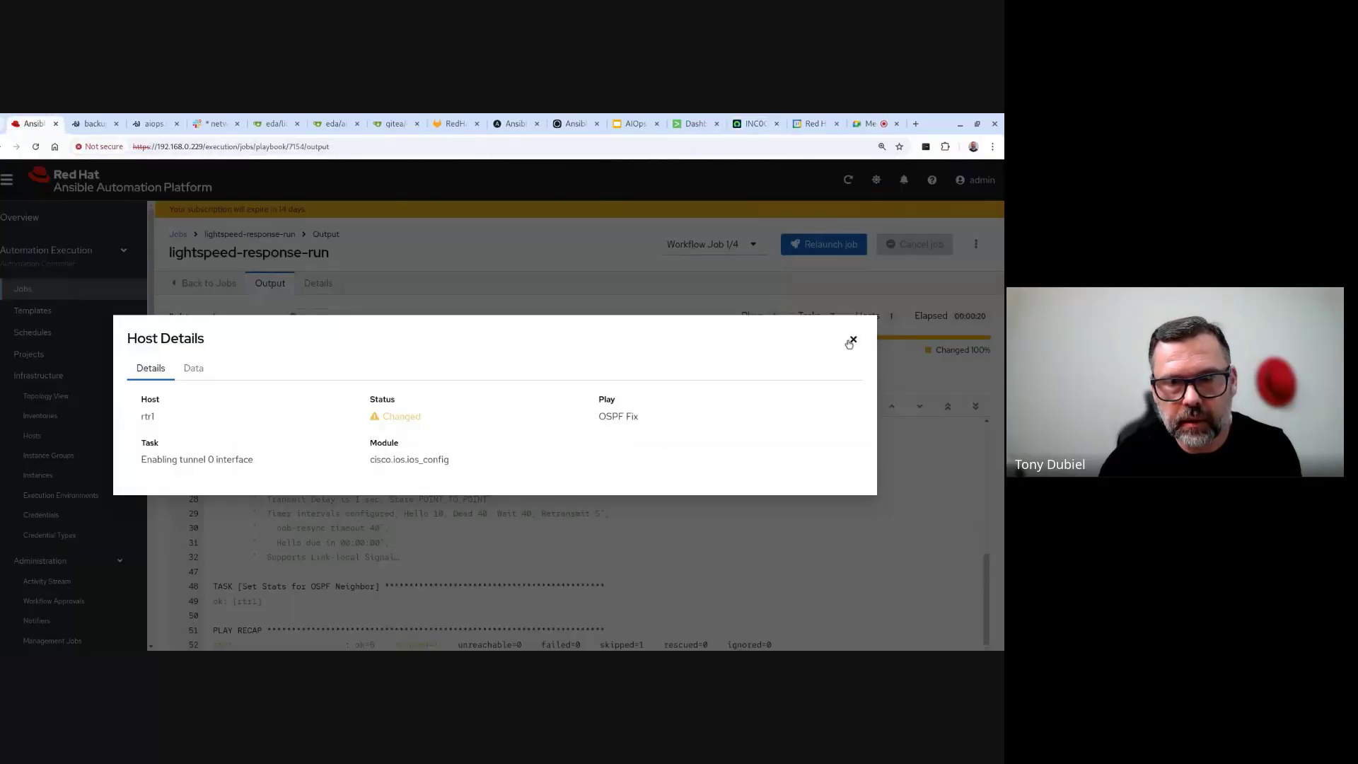
- Open the Network-AIOps-Workflow run's graph and pan through it to check each node succeeded
{"action": "left_click", "coordinate": [852, 341]}
{"action": "left_click", "coordinate": [14, 296]}
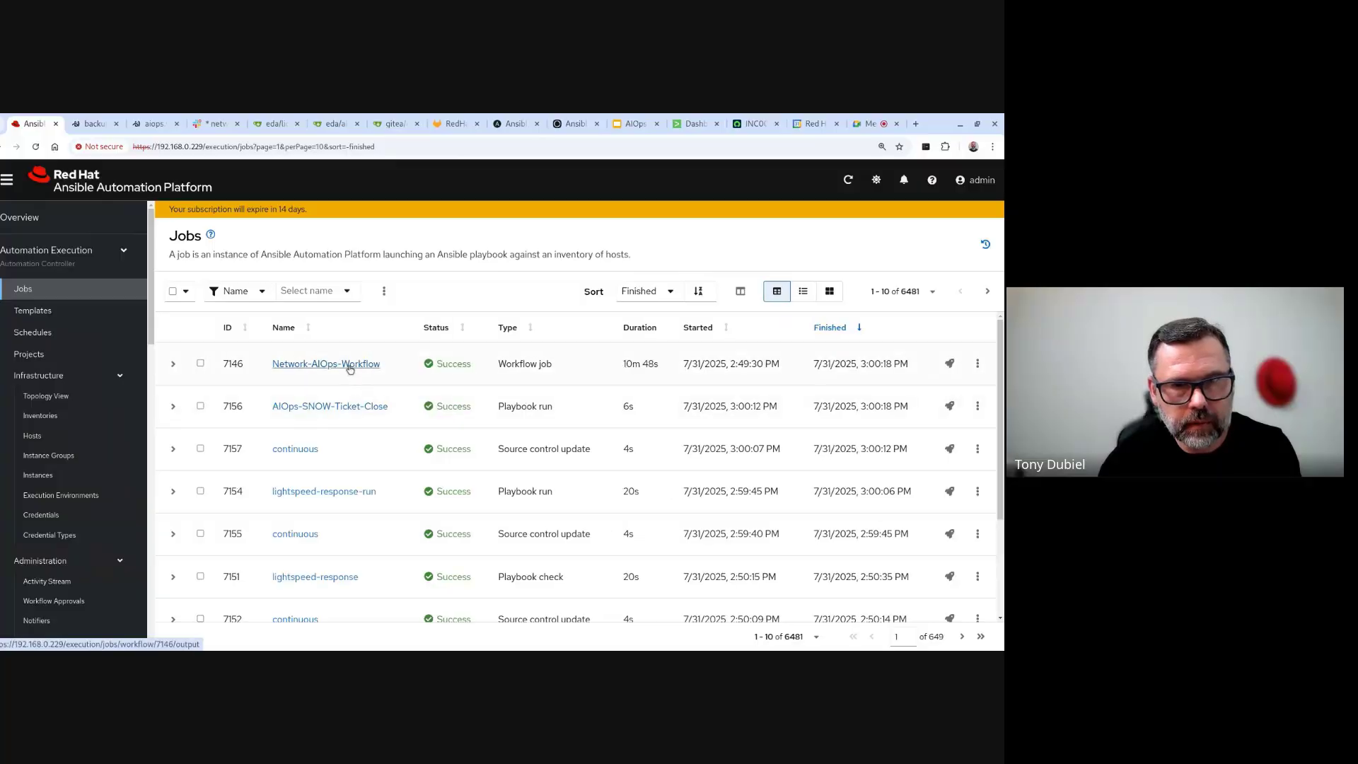
{"action": "left_click", "coordinate": [350, 365]}
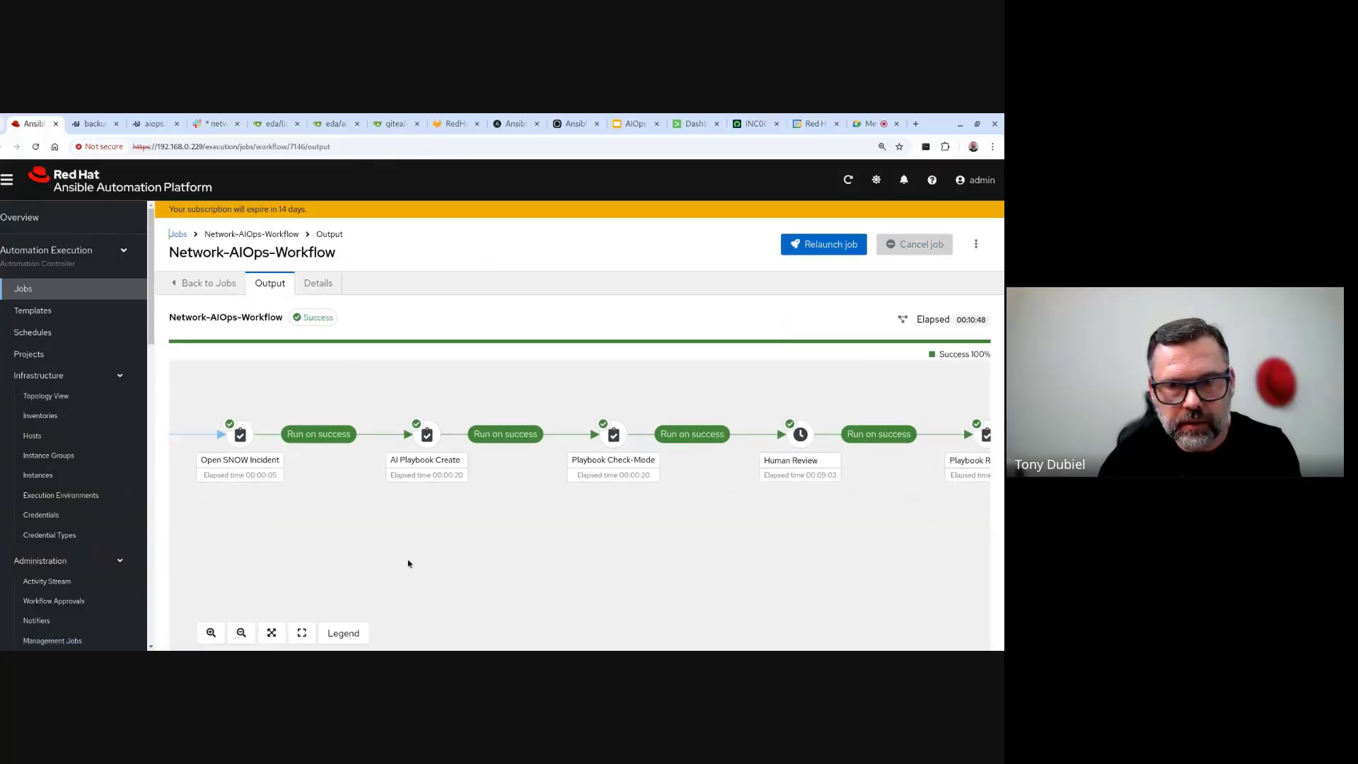
{"action": "scroll", "coordinate": [408, 564], "scroll_direction": "right", "scroll_amount": 10}
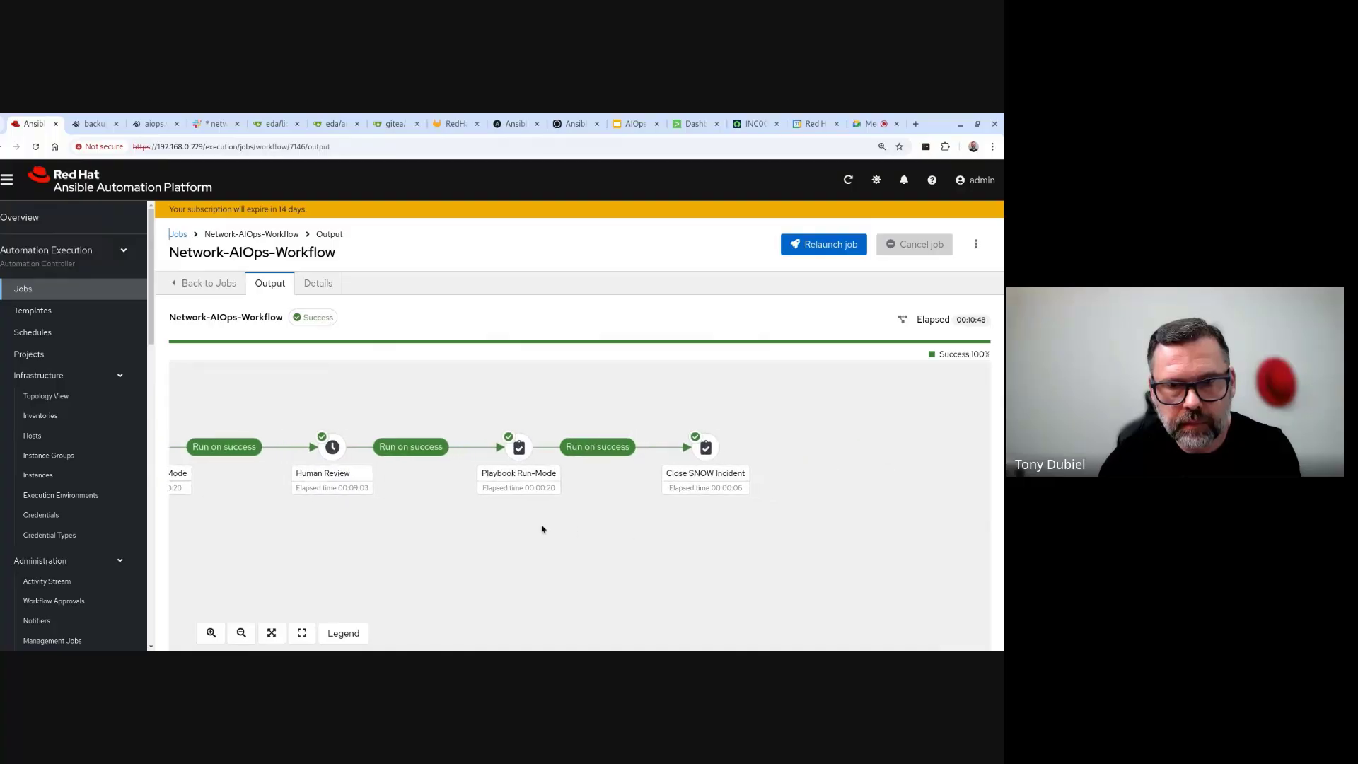
{"action": "left_click_drag", "start_coordinate": [543, 529], "coordinate": [1006, 498]}
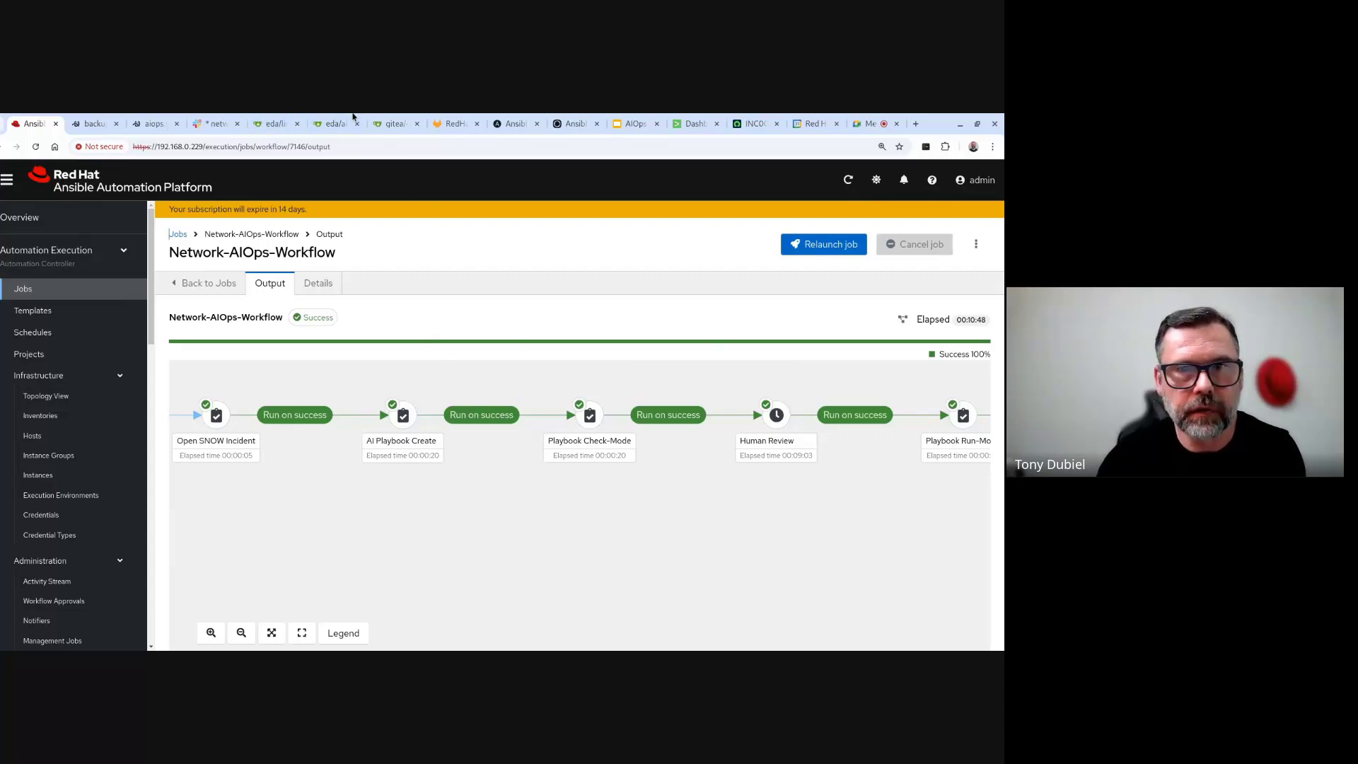
- Set Tunnel0's OSPF network type to non-broadcast with 'ip ospf network non-broadcast'
{"action": "left_click", "coordinate": [91, 126]}
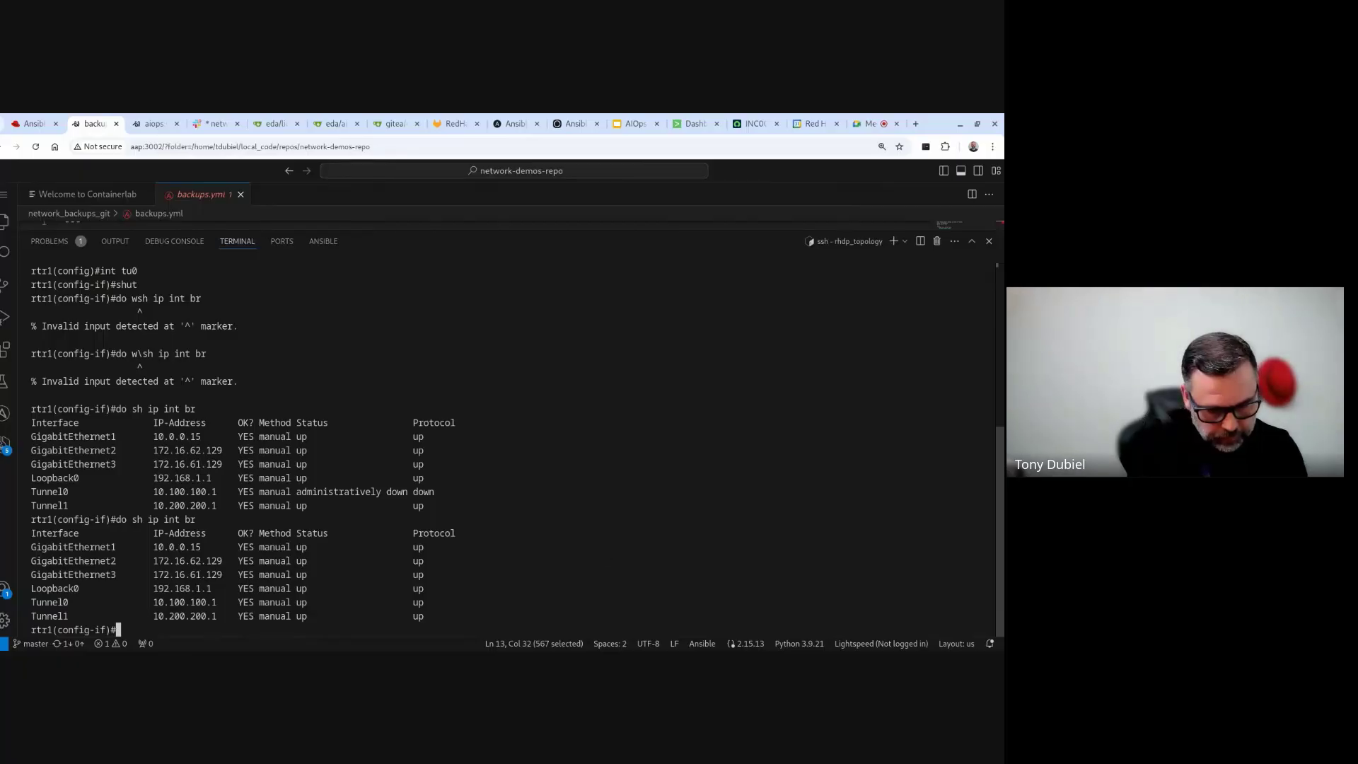
{"action": "type", "text": "ip osp"}
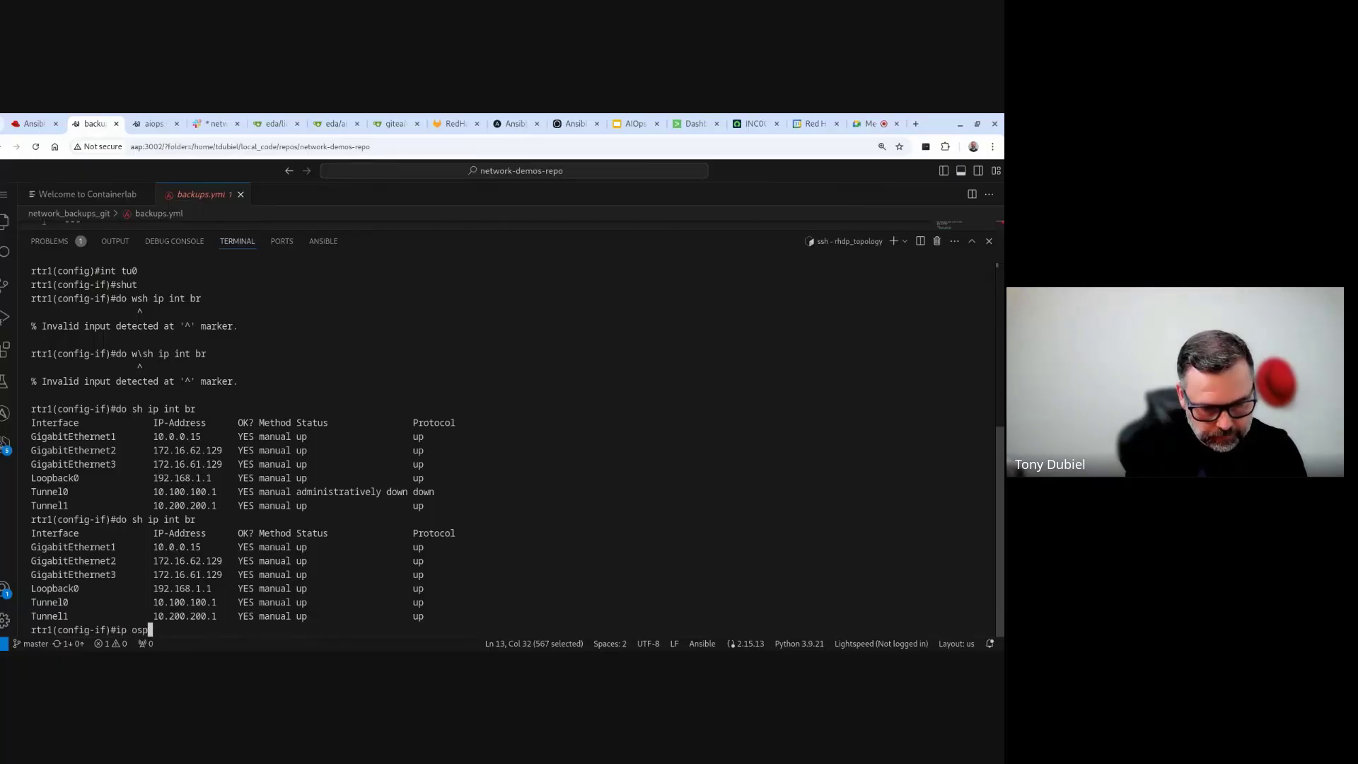
{"action": "type", "text": "f netw"}
{"action": "key", "text": "Tab"}
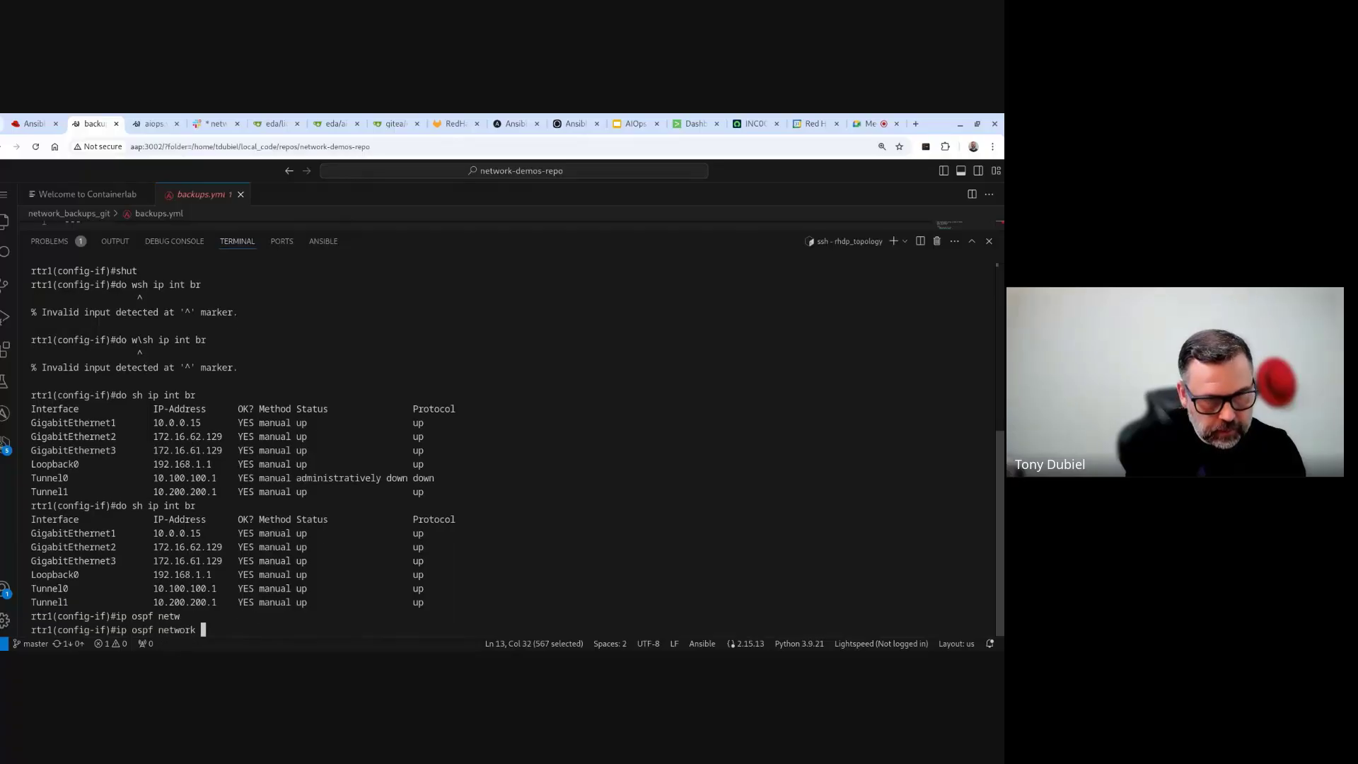
{"action": "type", "text": "non"}
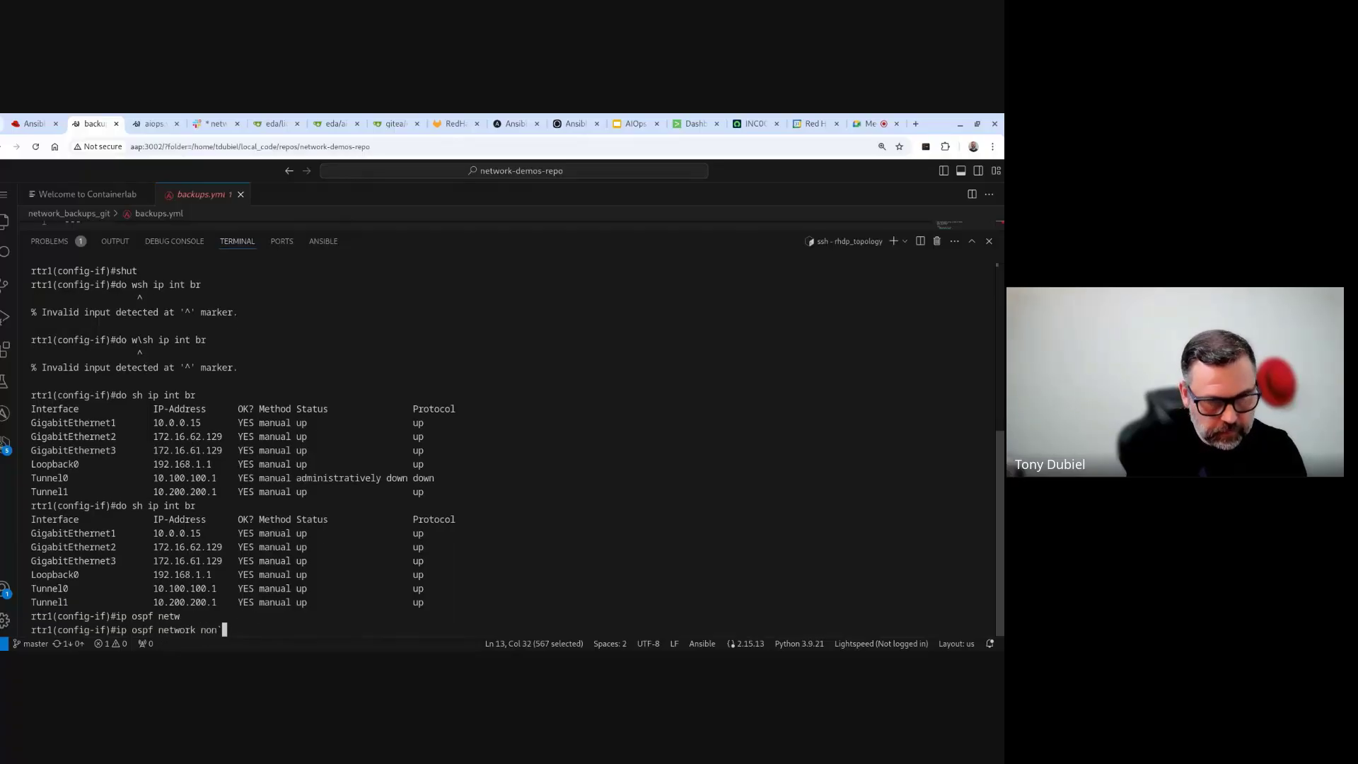
{"action": "key", "text": "Tab"}
{"action": "key", "text": "Tab"}
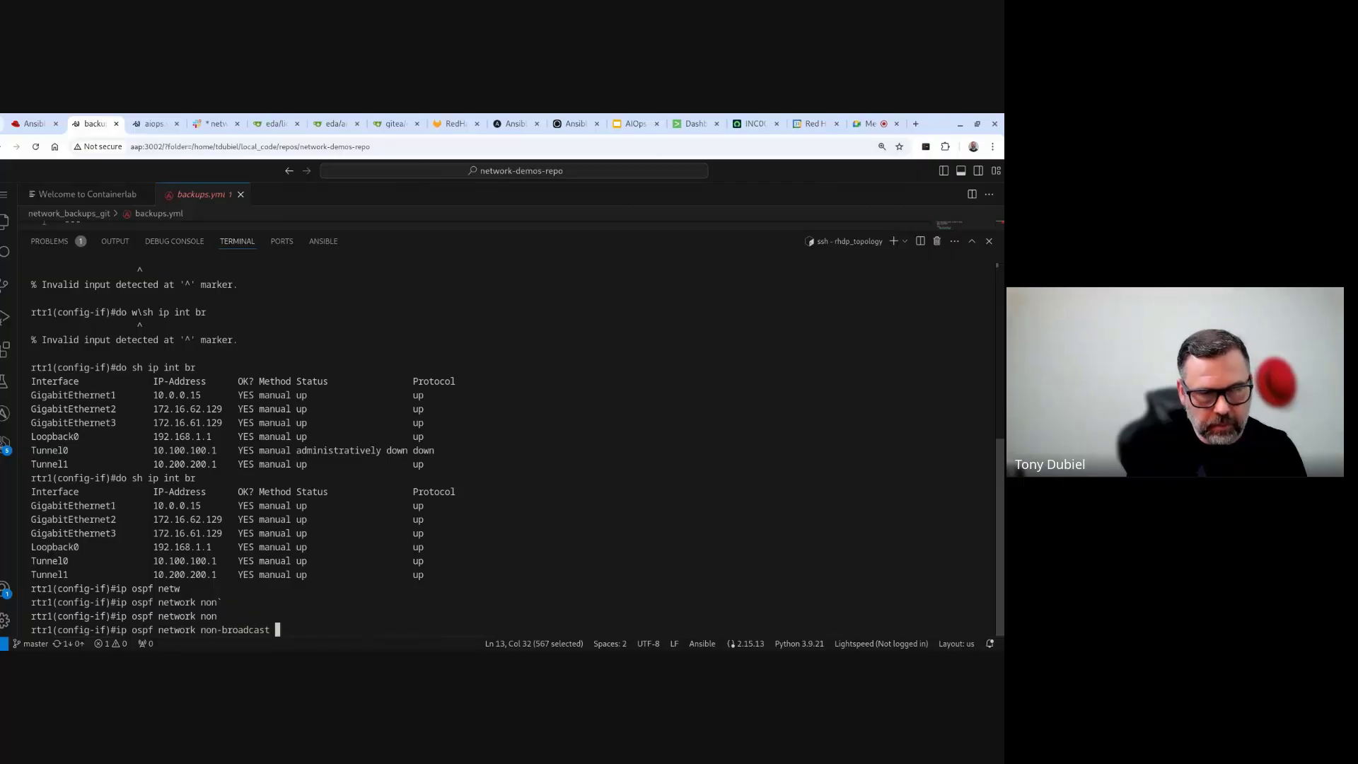
{"action": "key", "text": "Return"}
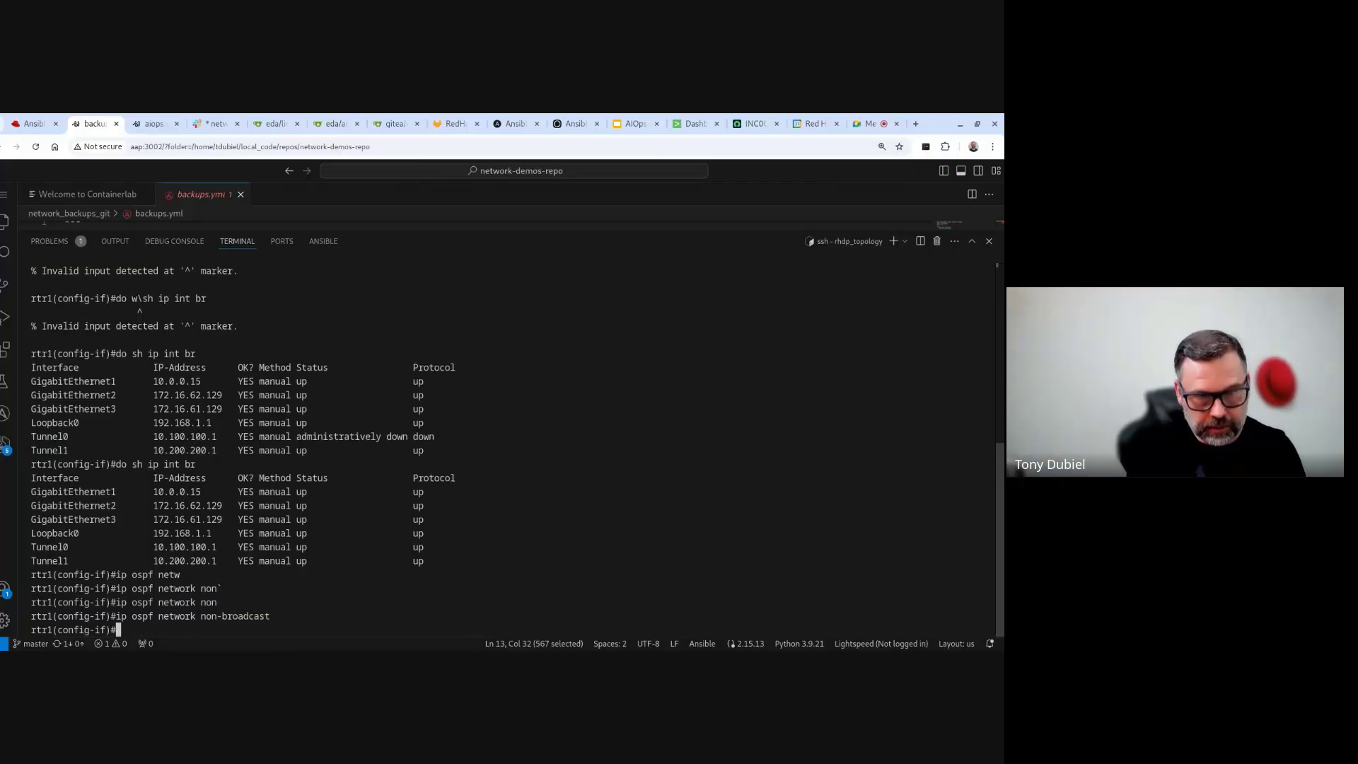
- Run 'do sh ip int br' and 'do sh ip ospf neighbor' to confirm no OSPF neighbors remain
{"action": "key", "text": "Up"}
{"action": "key", "text": "Up"}
{"action": "key", "text": "Return"}
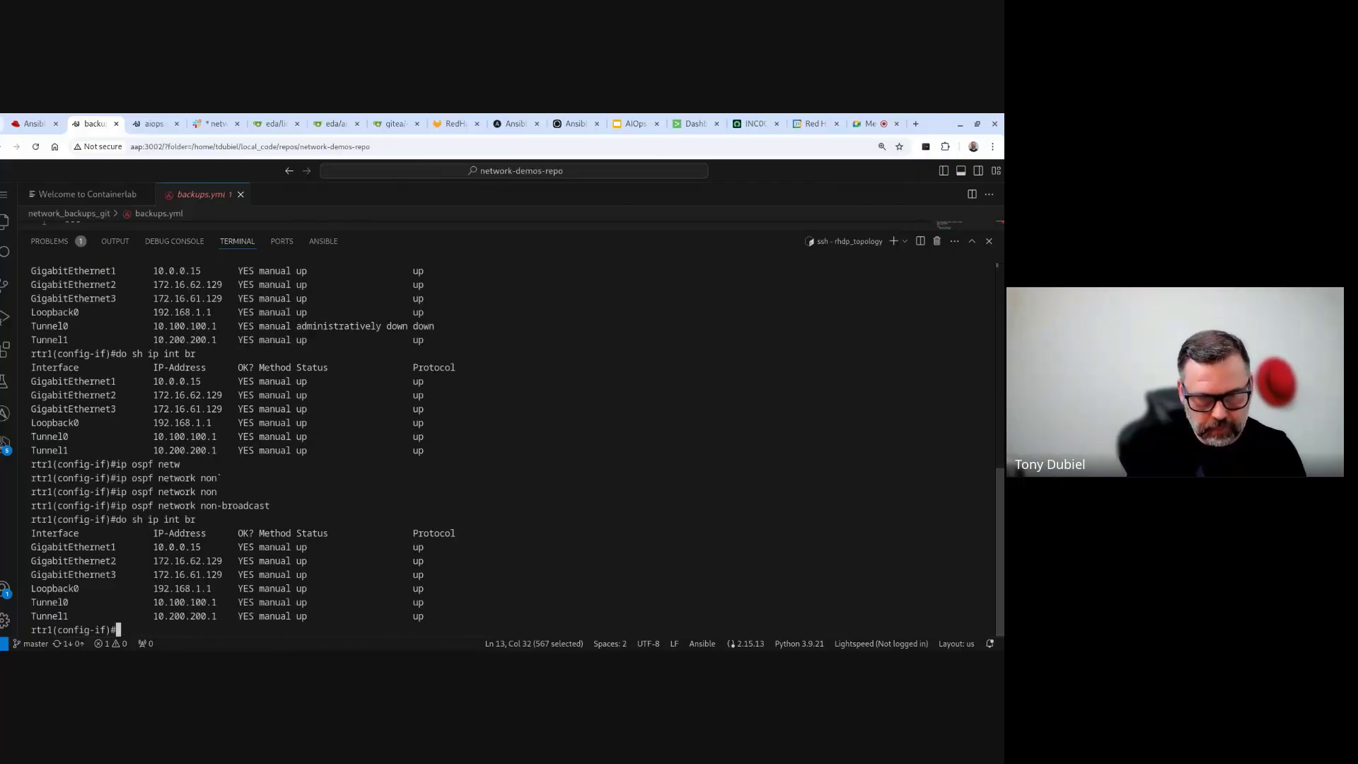
{"action": "type", "text": "do"}
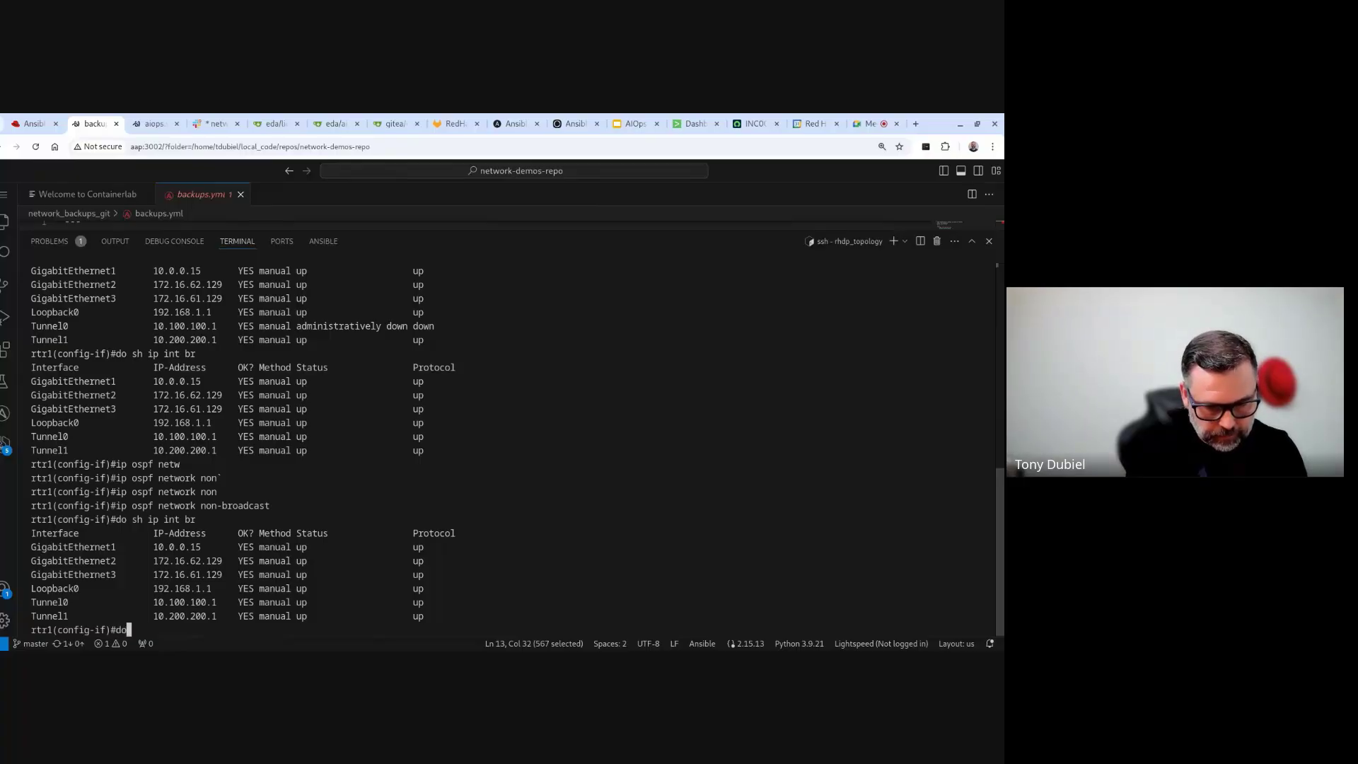
{"action": "type", "text": " sh ip ospf nei"}
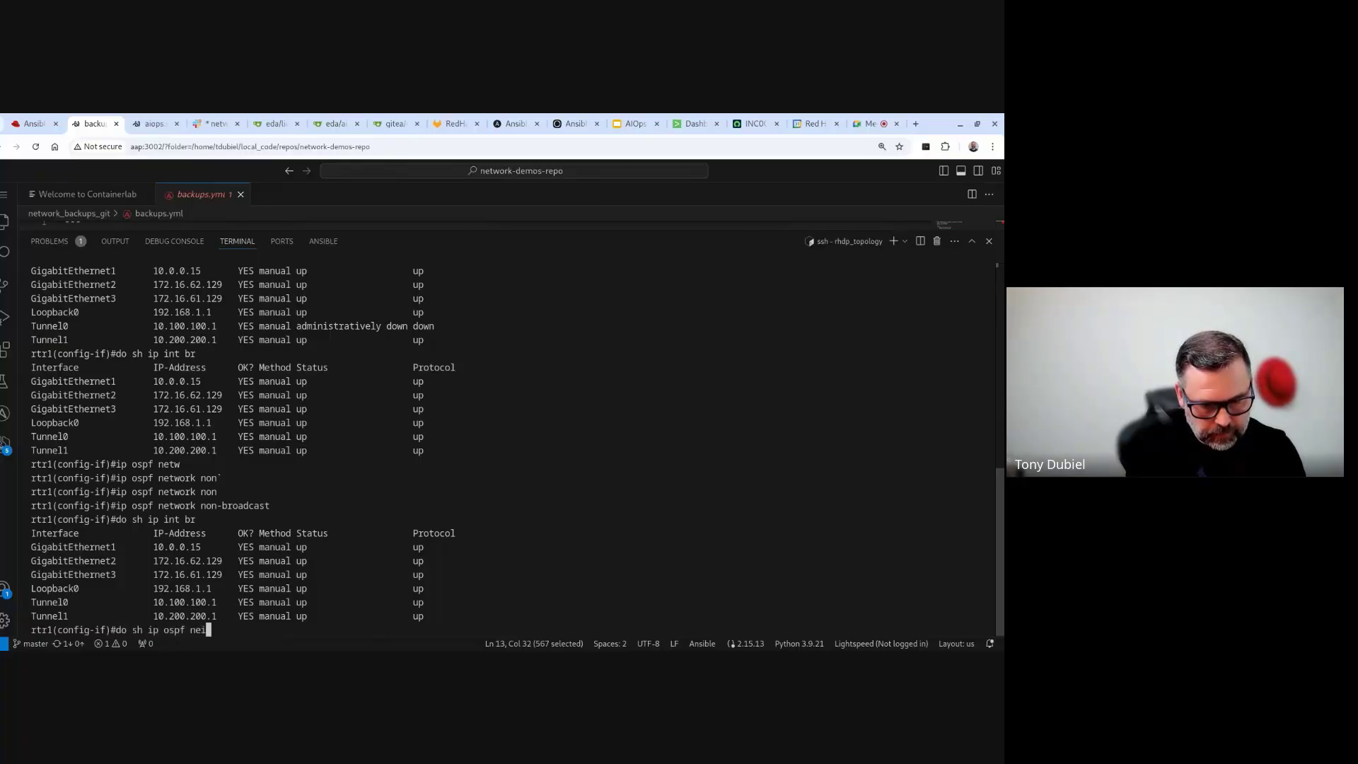
{"action": "key", "text": "Tab"}
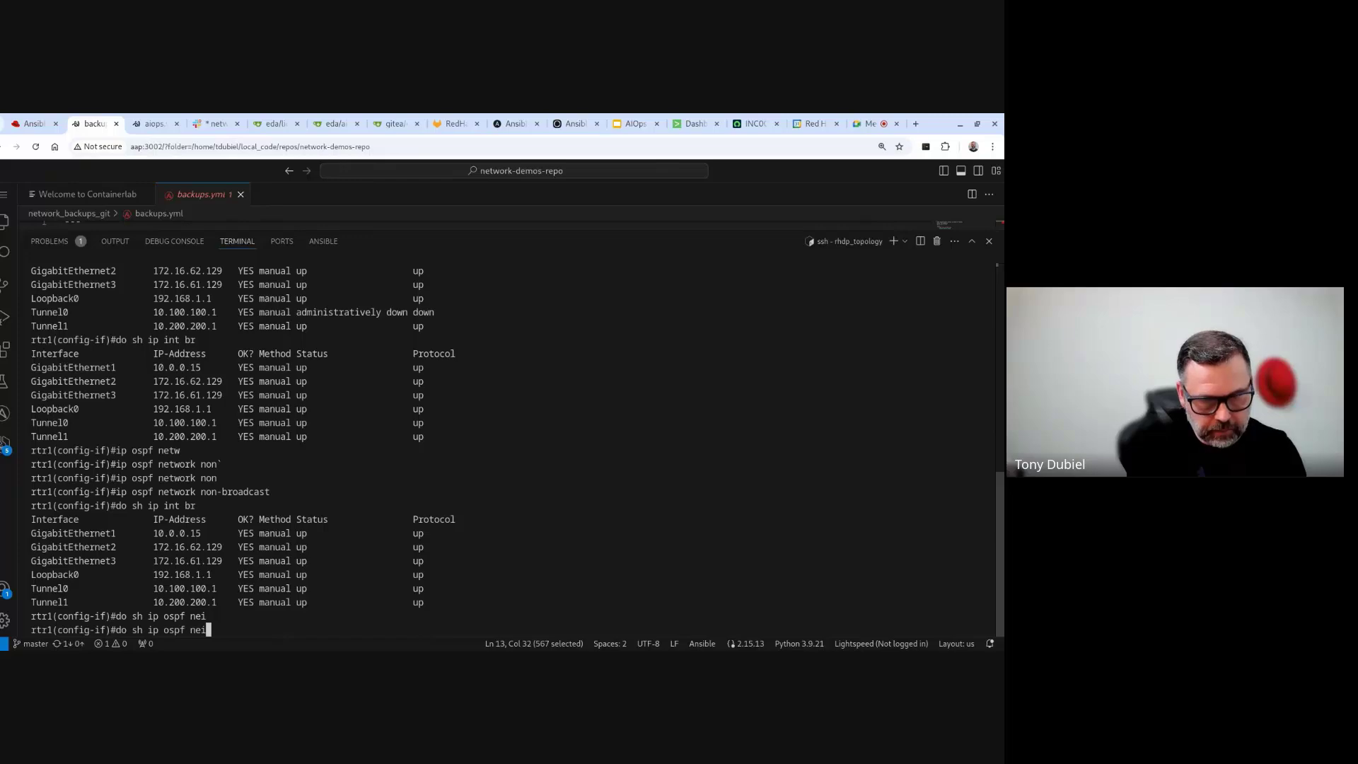
{"action": "type", "text": "gh"}
{"action": "key", "text": "Tab"}
{"action": "key", "text": "Return"}
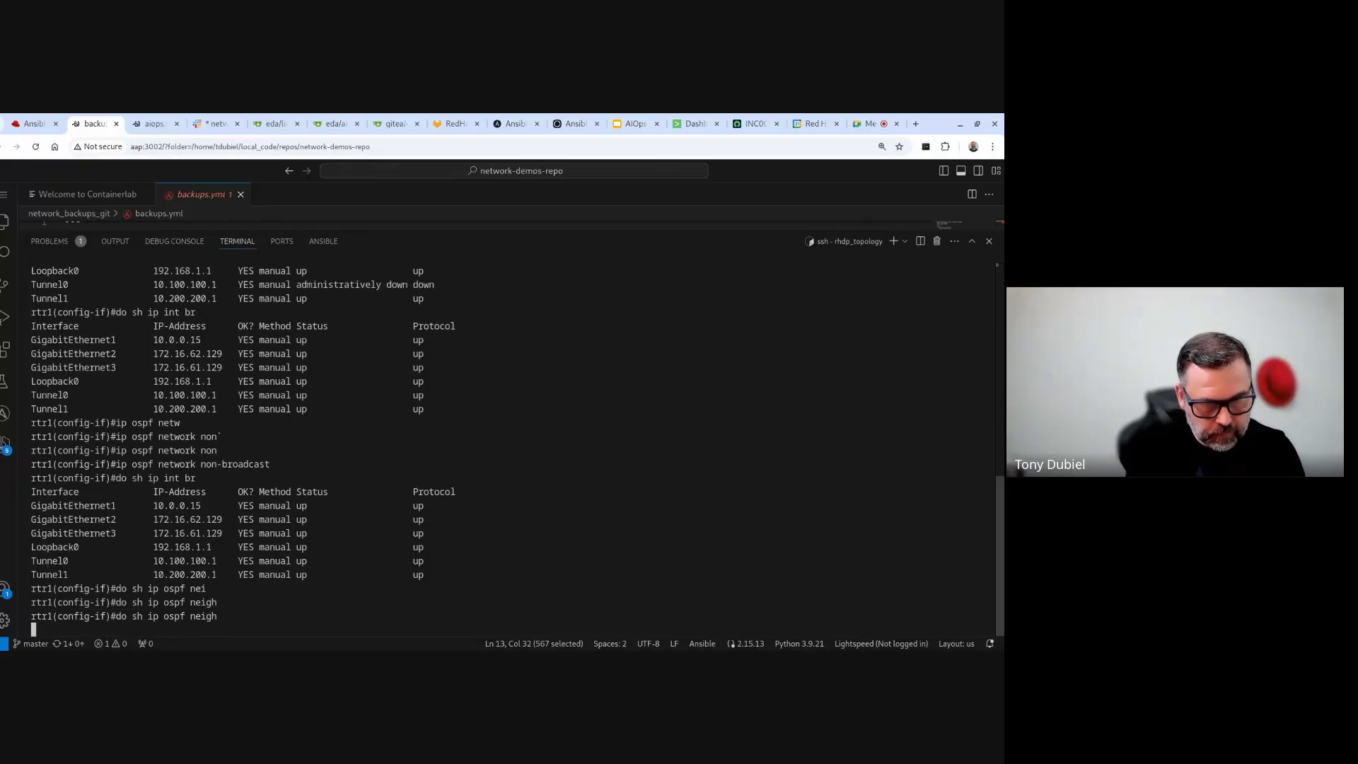
{"action": "key", "text": "Up"}
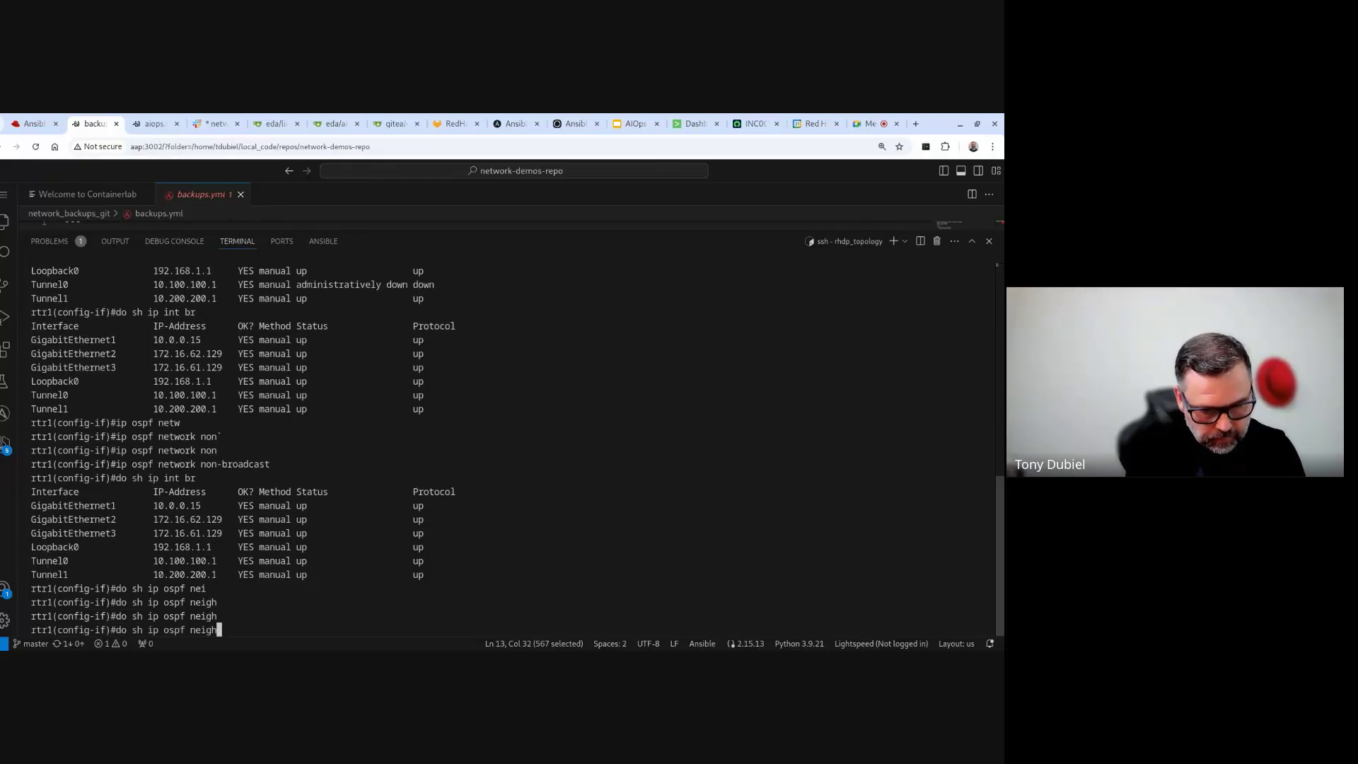
{"action": "type", "text": "bor"}
{"action": "key", "text": "Return"}
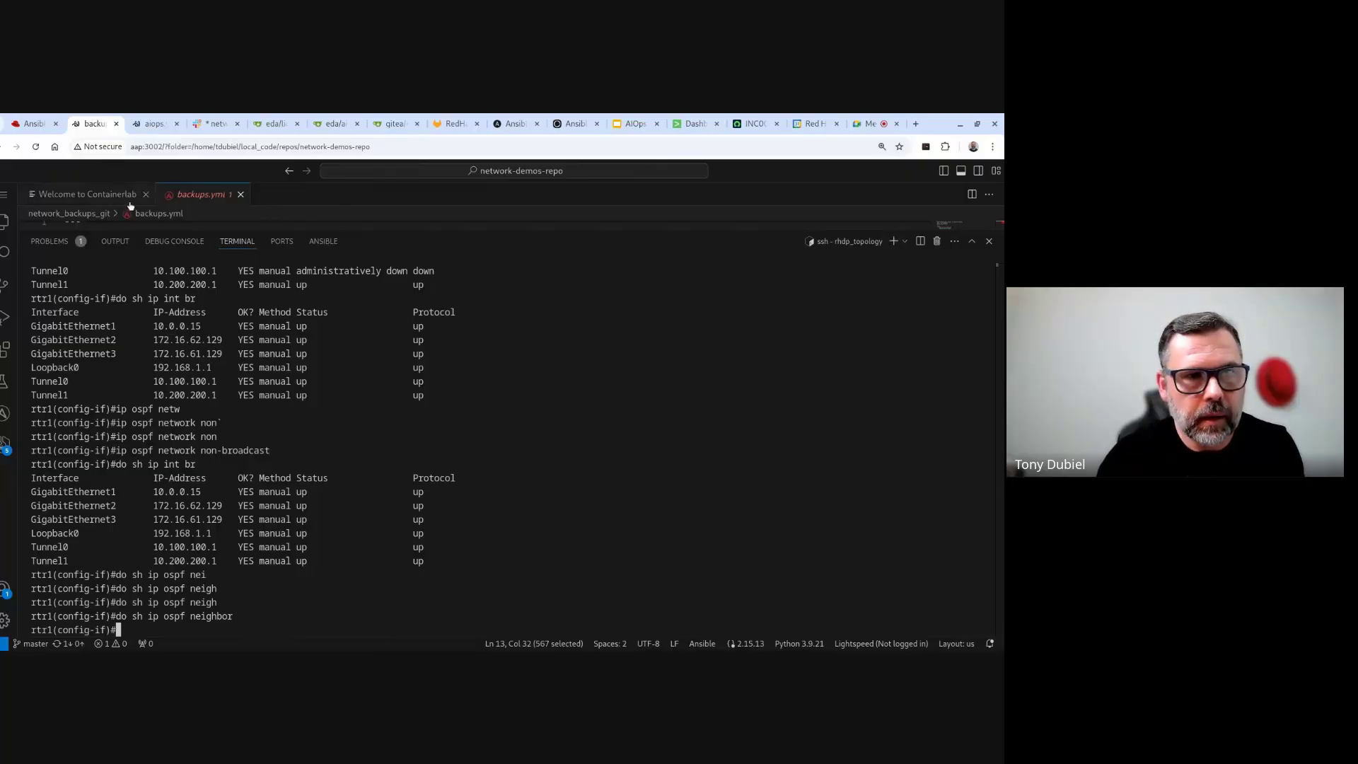
{"action": "left_click", "coordinate": [693, 123]}
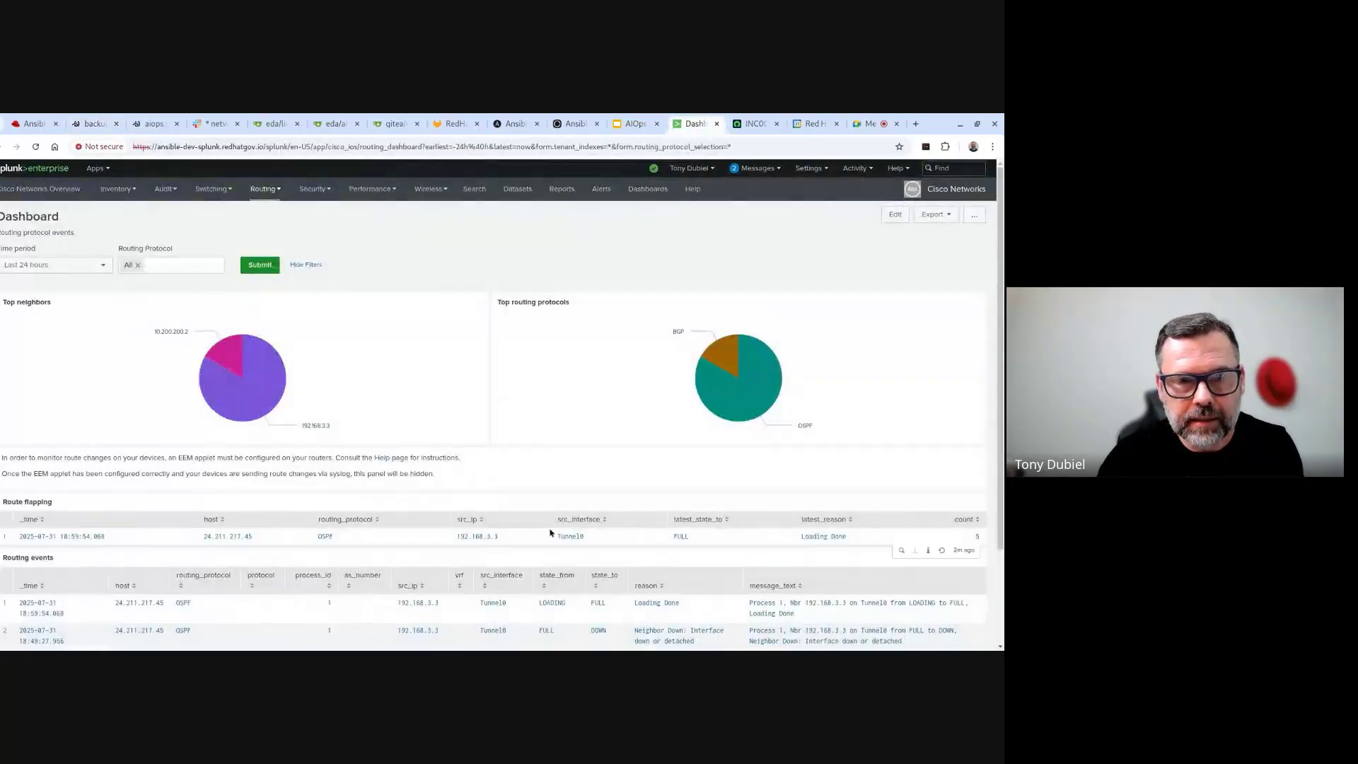
- Reload the Splunk routing dashboard to show the new Tunnel0 neighbor-down event
{"action": "left_click", "coordinate": [36, 146]}
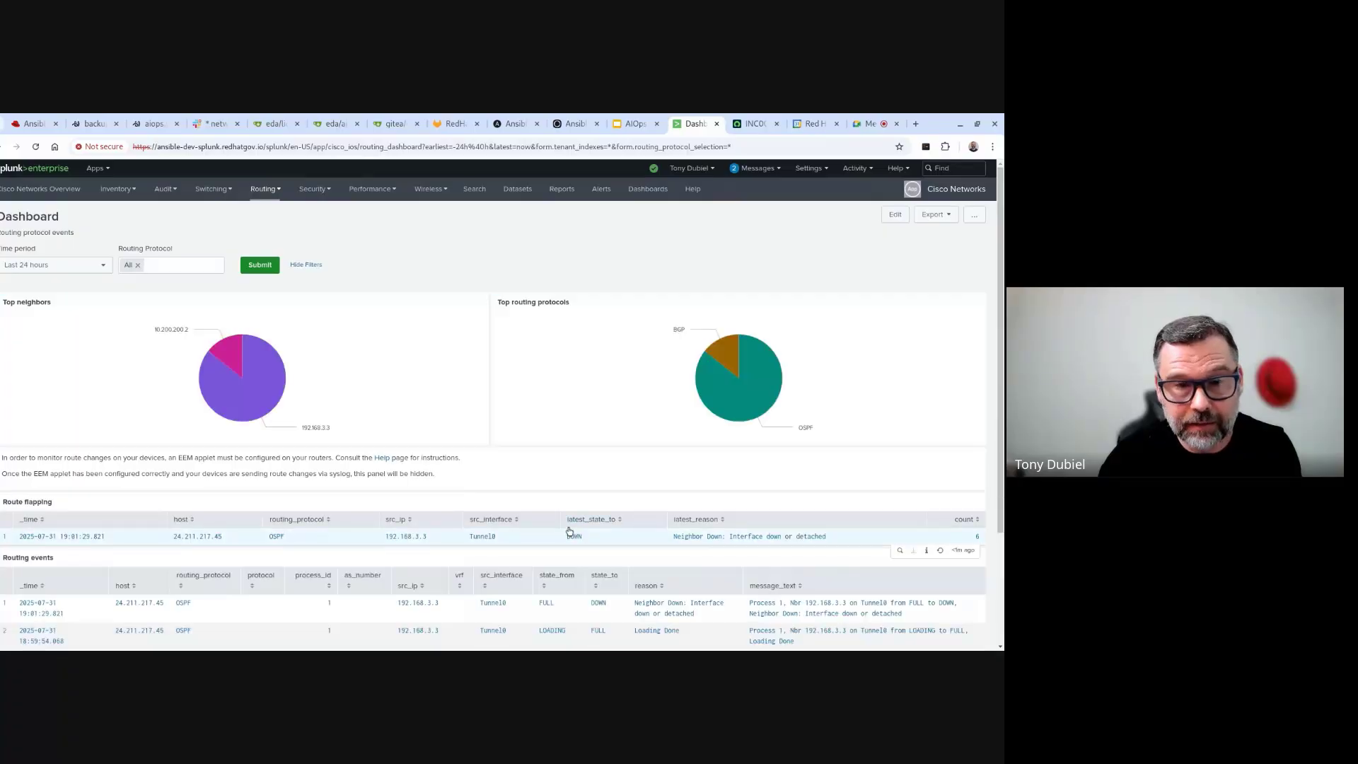
{"action": "left_click", "coordinate": [33, 125]}
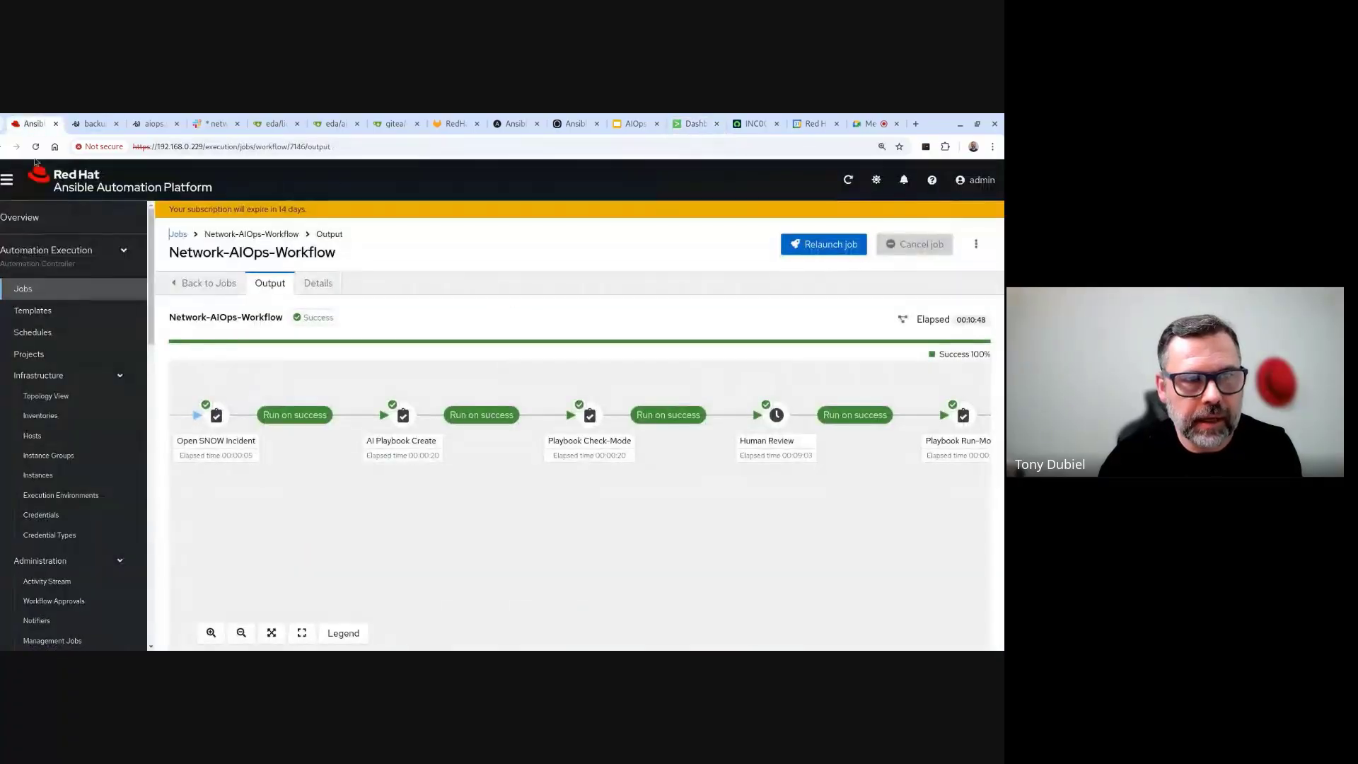
- Open the newly running Network-AIOps-Workflow job 7158 from the Jobs list
{"action": "left_click", "coordinate": [74, 286]}
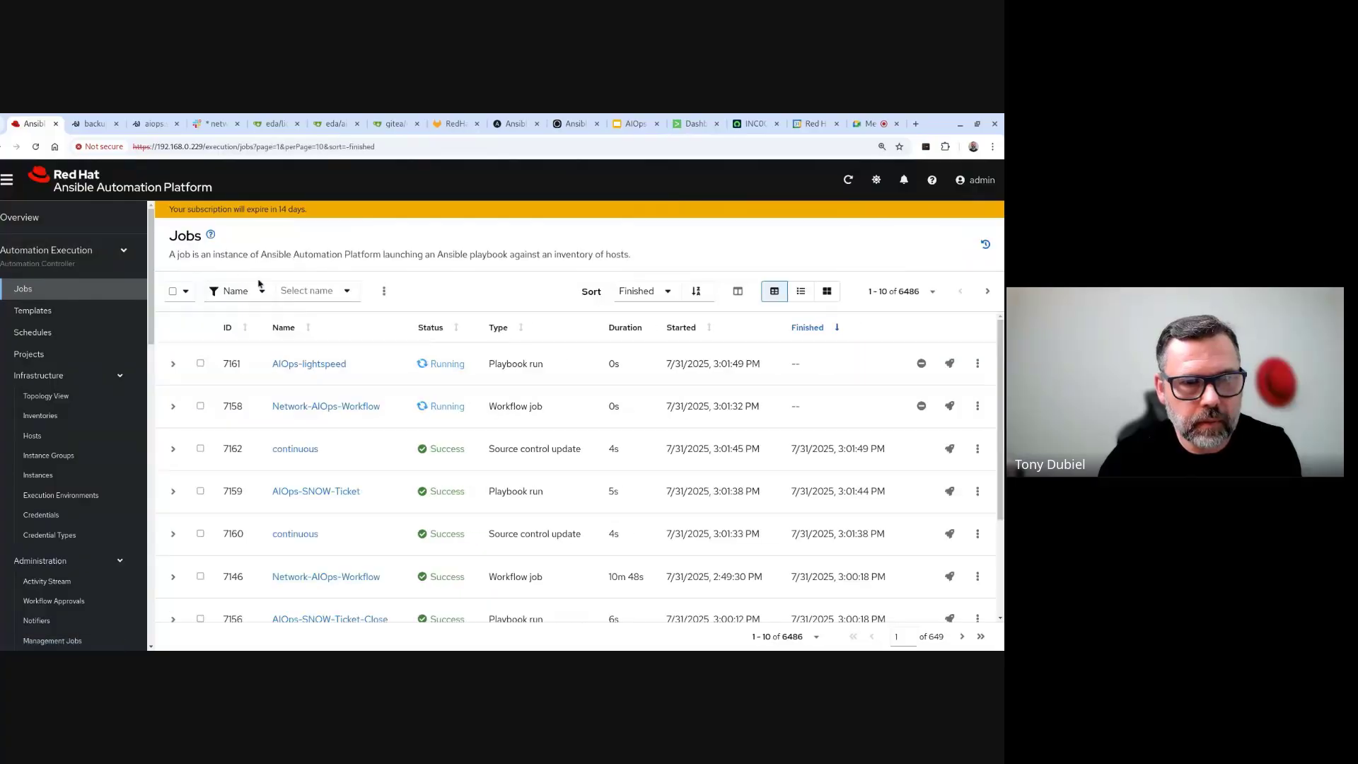
{"action": "left_click", "coordinate": [333, 407]}
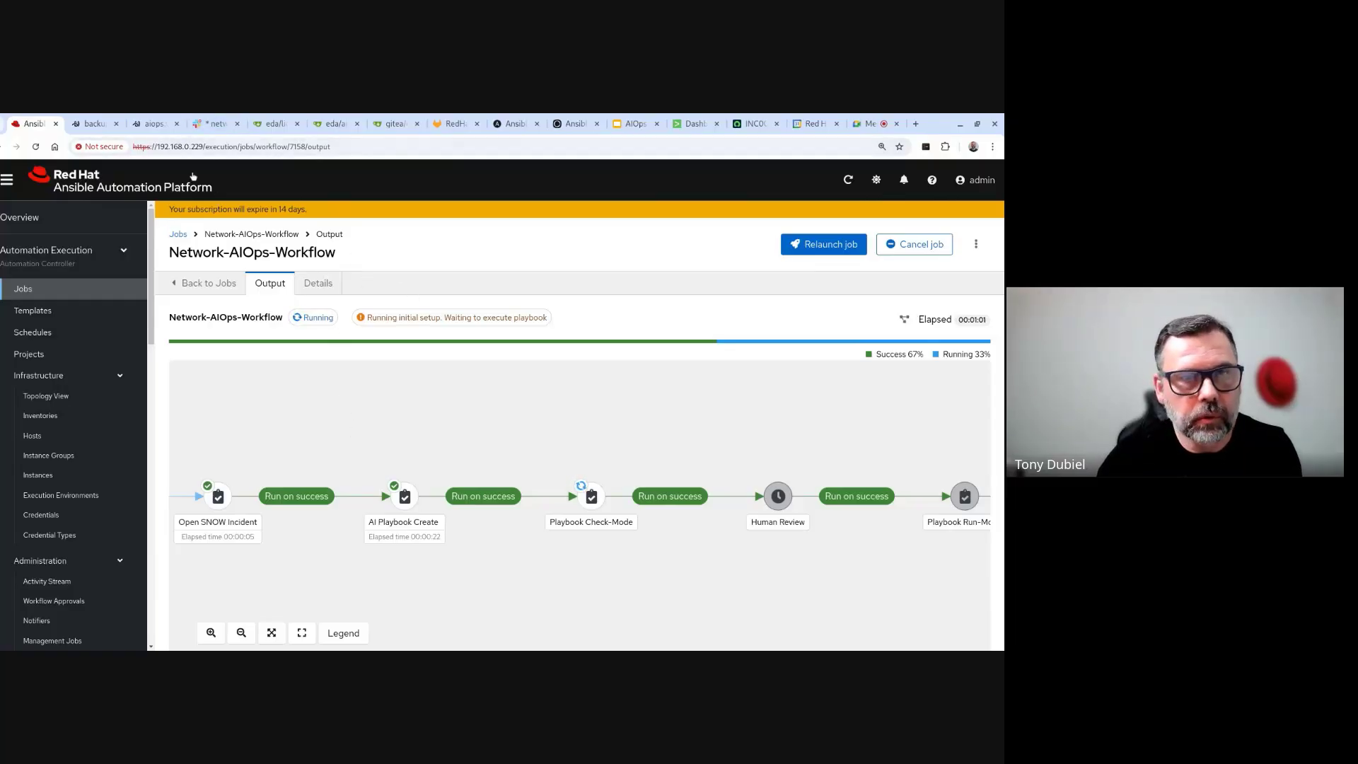
- Show the #network_team Slack channel with the Human Review request for workflow 7158
{"action": "left_click", "coordinate": [214, 127]}
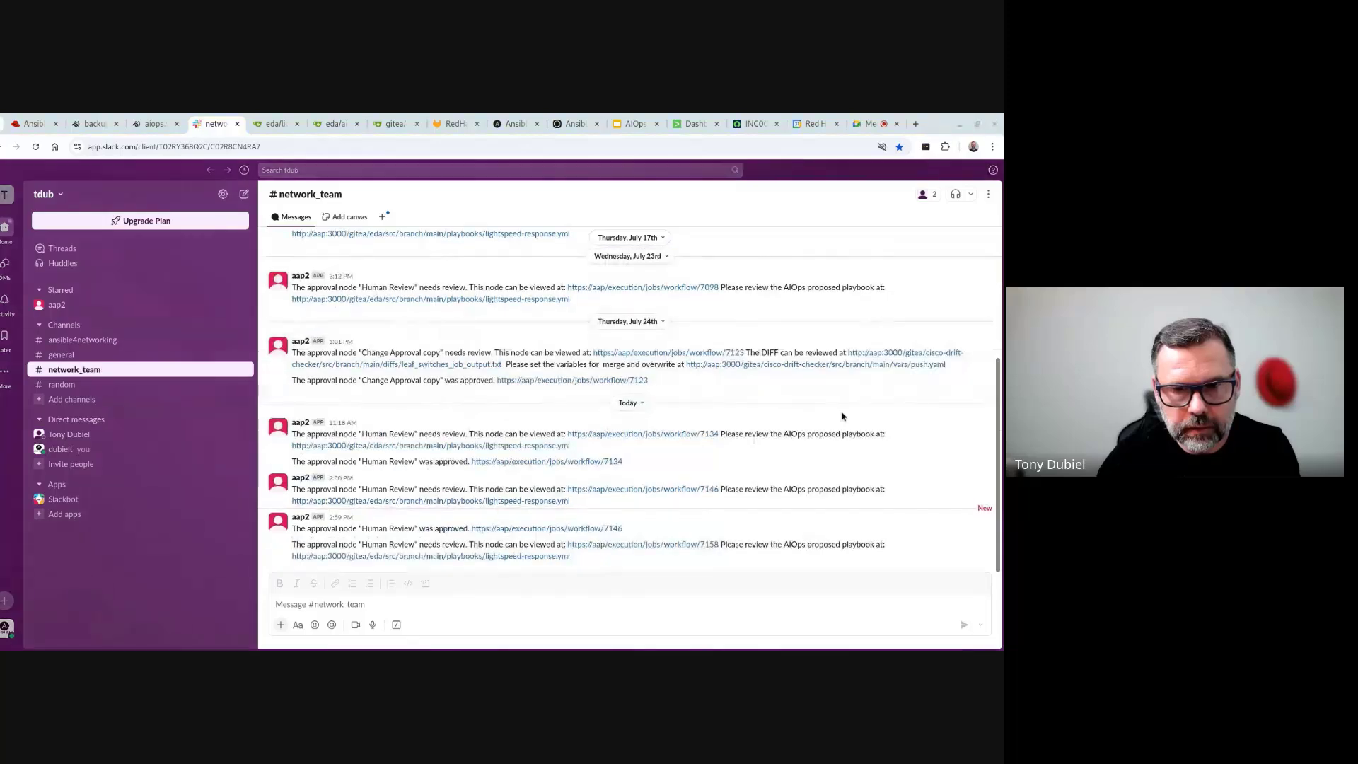
- Open lightspeed-response.yml in Gitea and scroll through its OSPF Fix tasks
{"action": "left_click", "coordinate": [537, 557]}
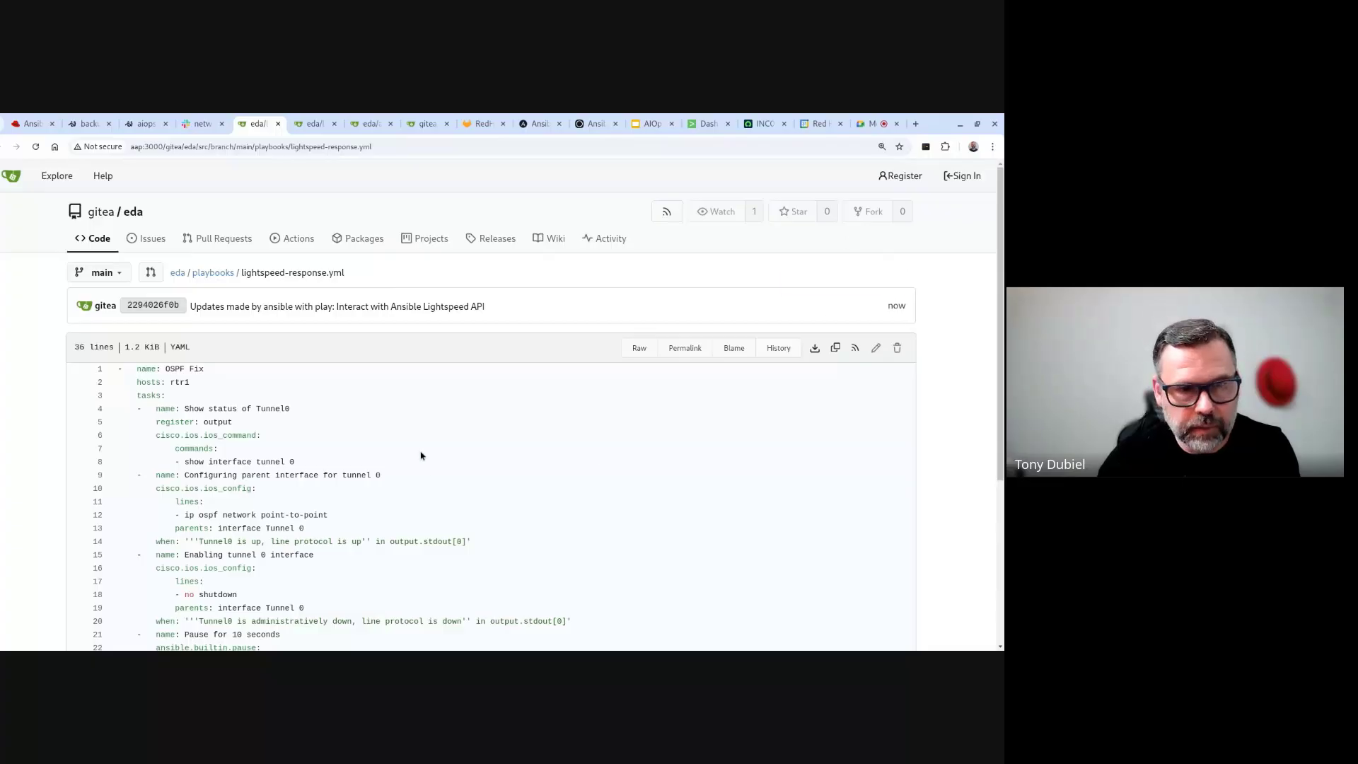
{"action": "scroll", "coordinate": [421, 455], "scroll_direction": "down", "scroll_amount": 4}
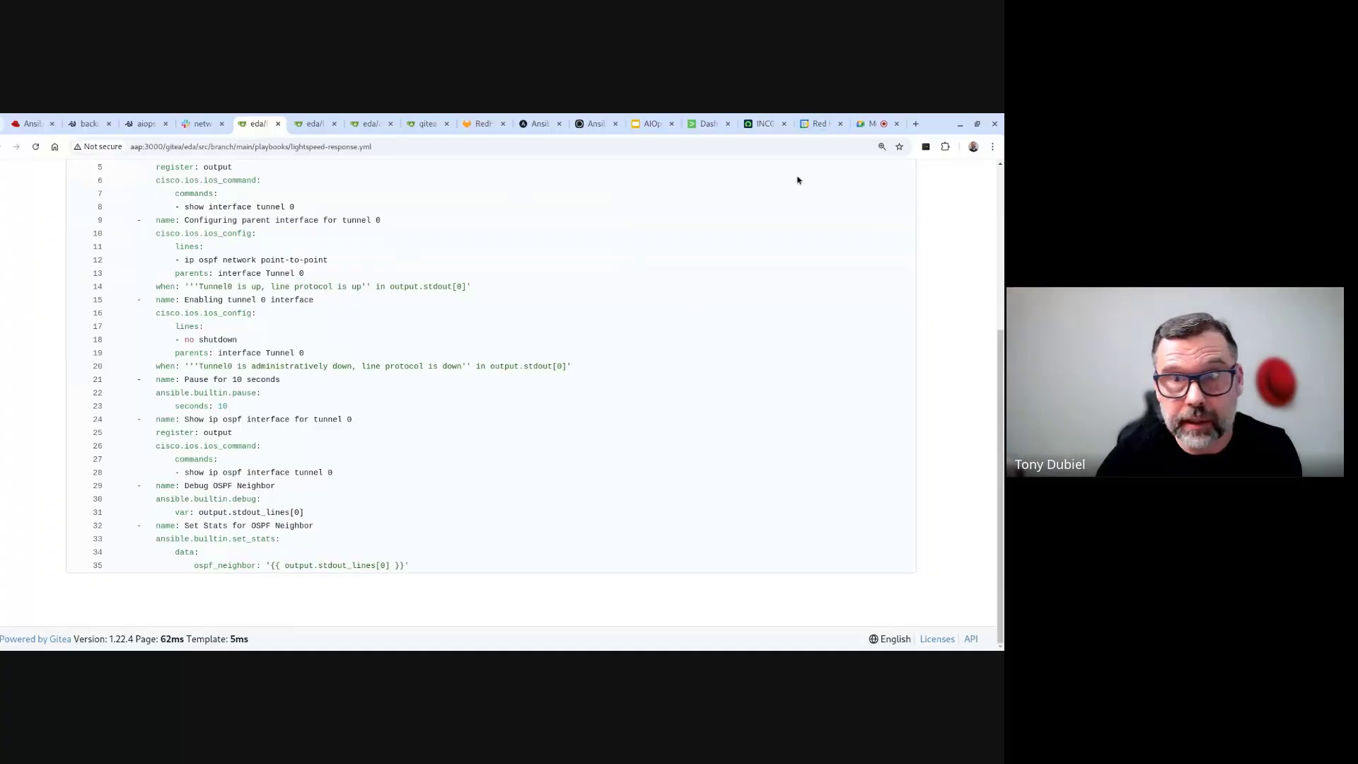
- Review the Playbook Check-Mode job output and the changed Tunnel 0 task's returned data for rtr1
{"action": "left_click", "coordinate": [21, 123]}
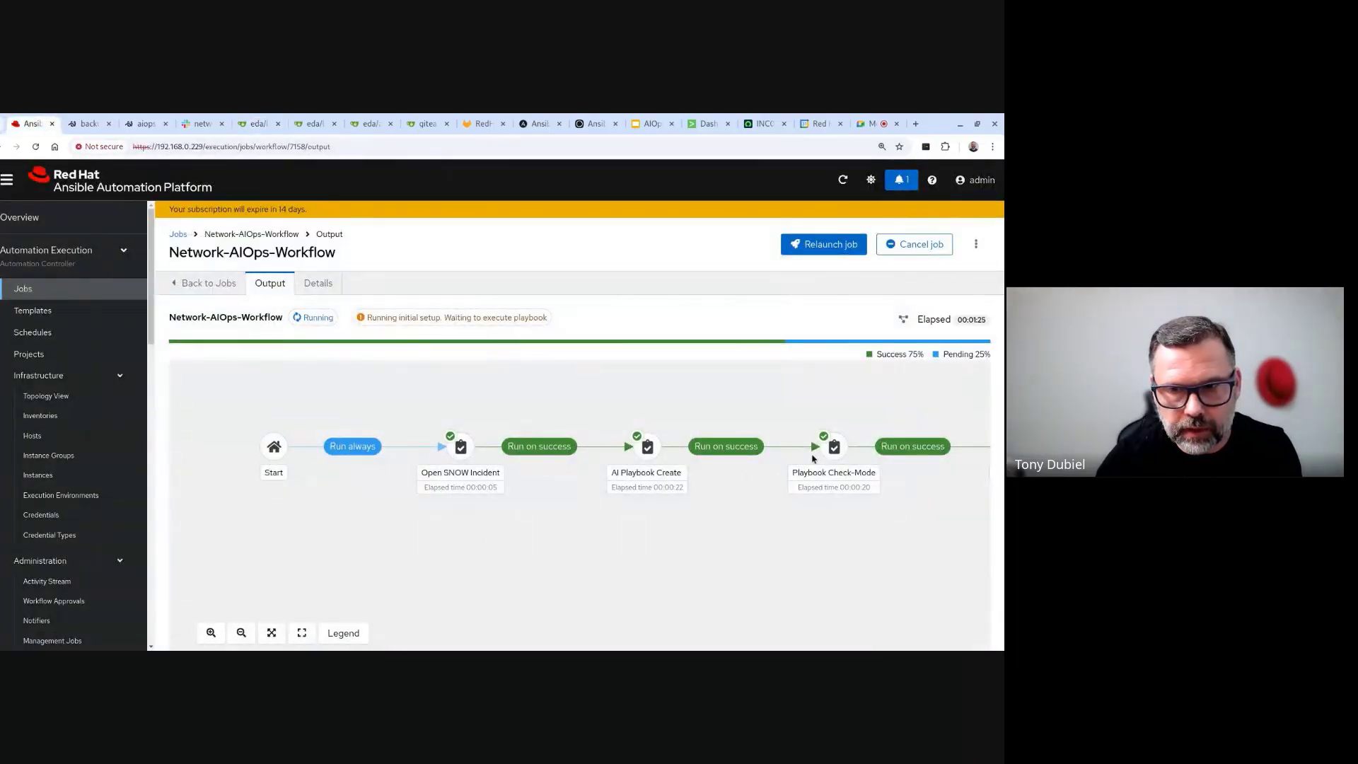
{"action": "left_click", "coordinate": [835, 449]}
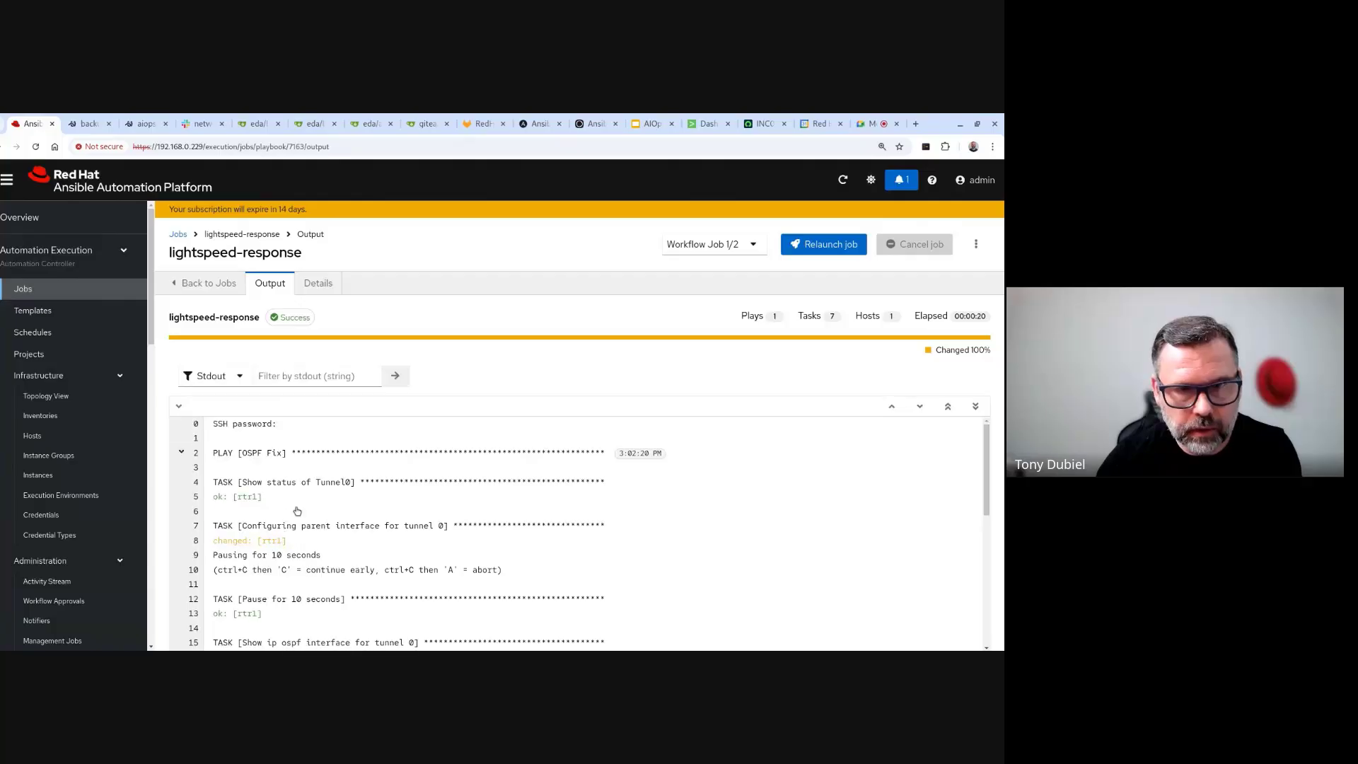
{"action": "left_click", "coordinate": [261, 543]}
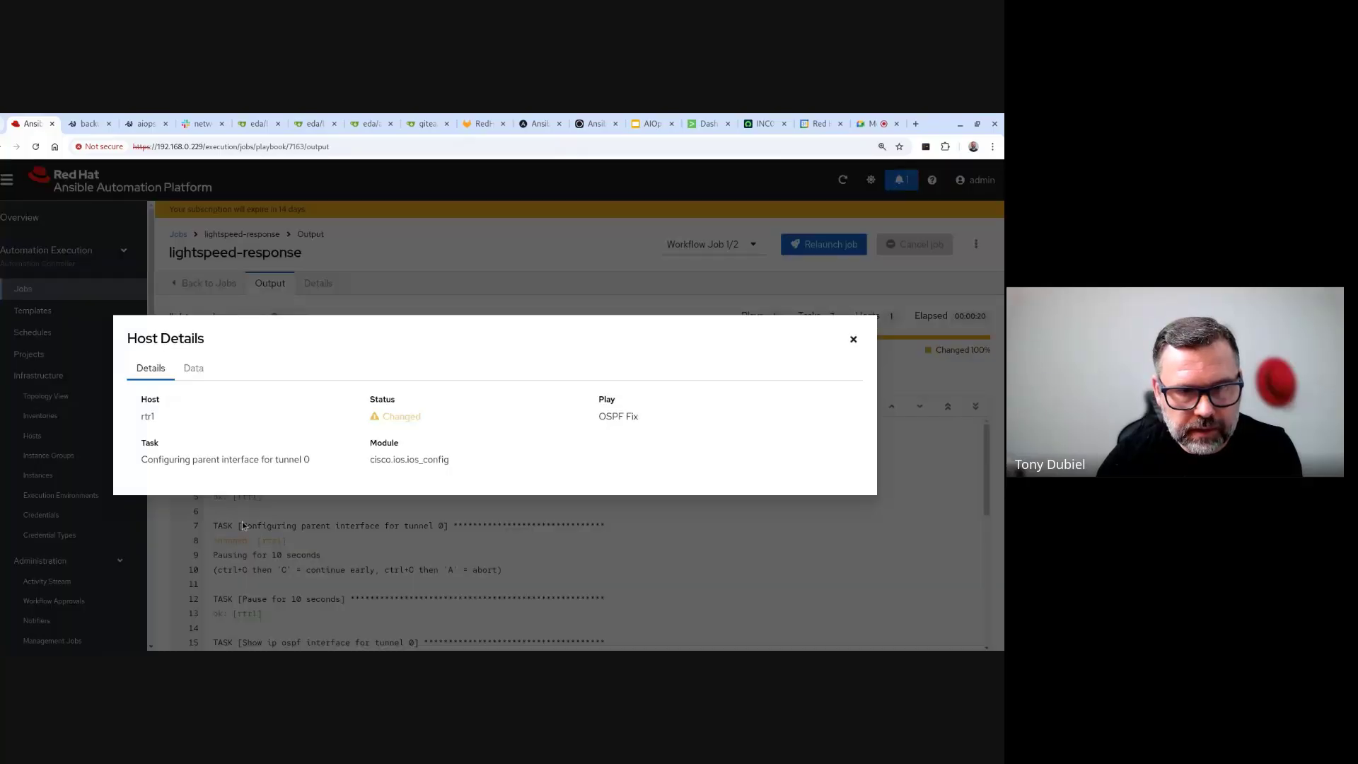
{"action": "left_click", "coordinate": [193, 368]}
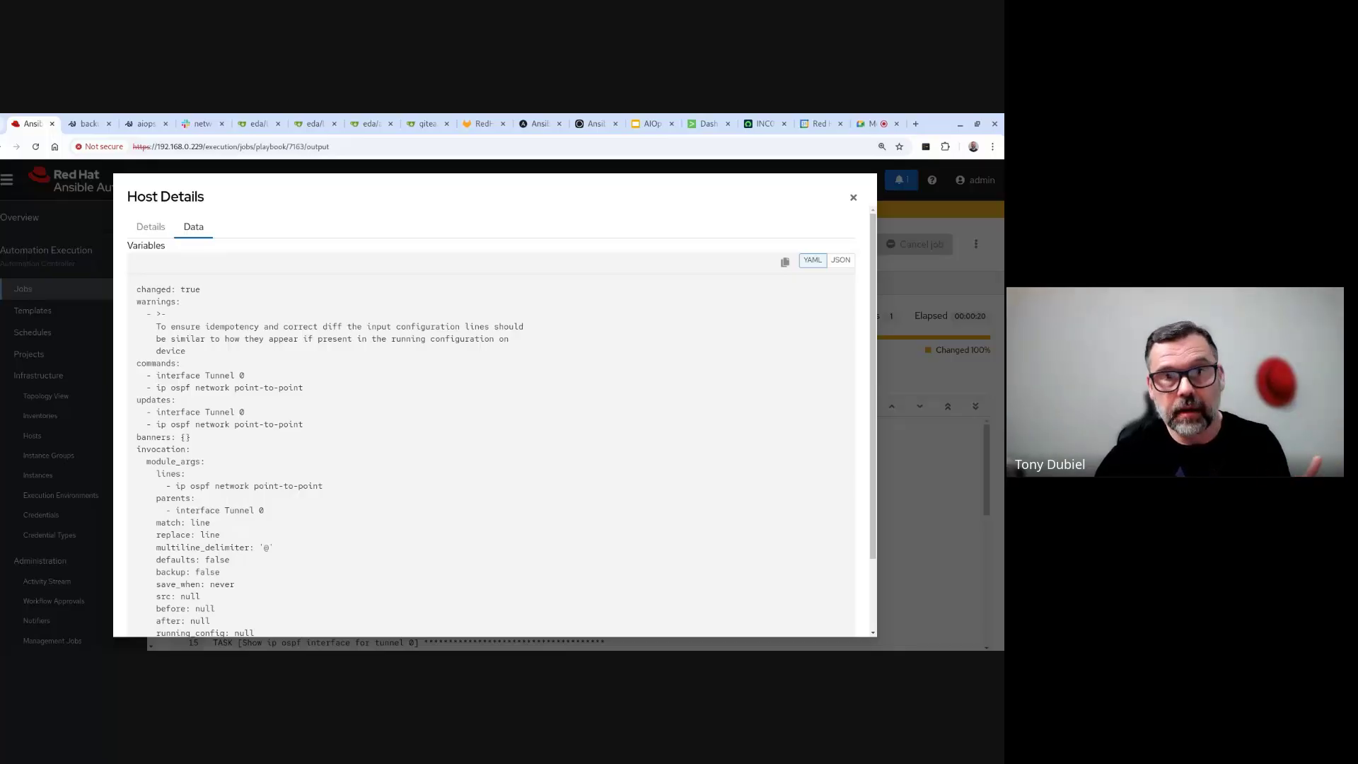
{"action": "left_click", "coordinate": [854, 197]}
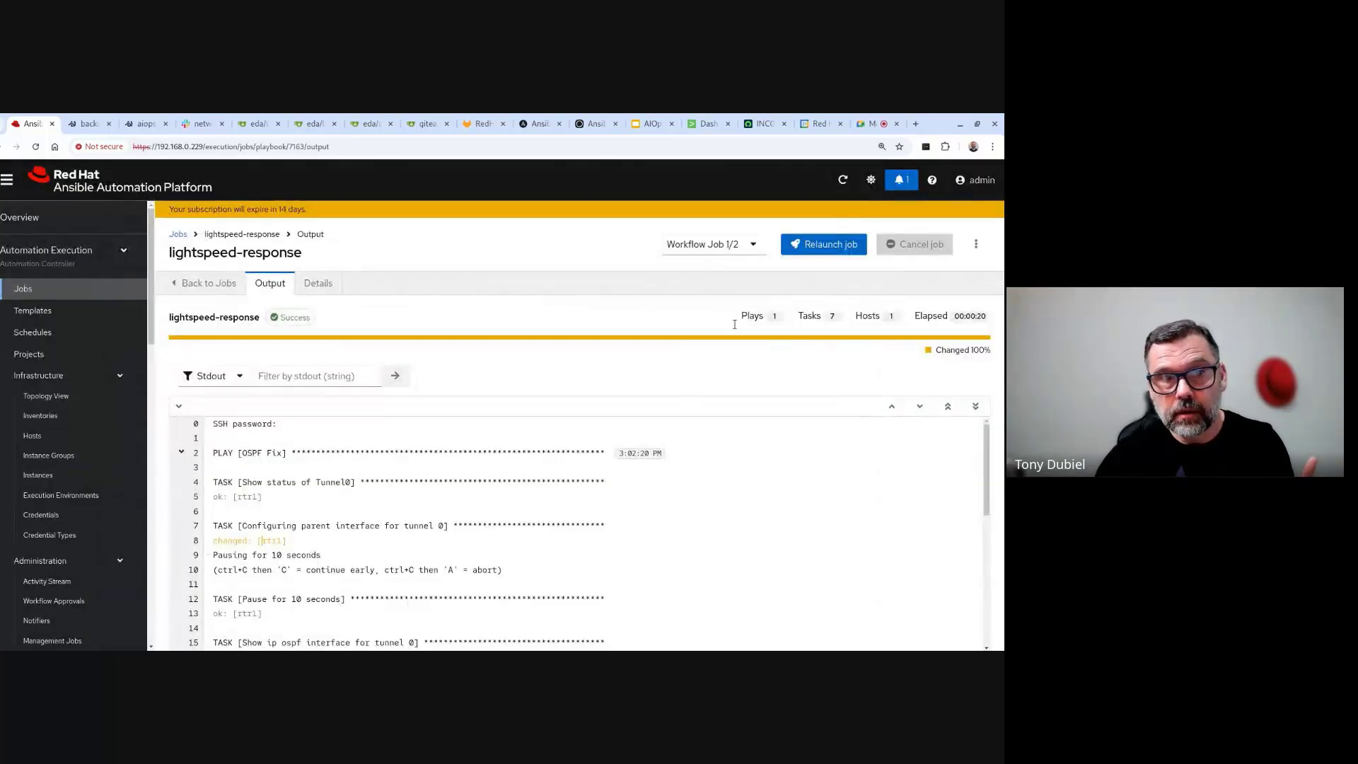